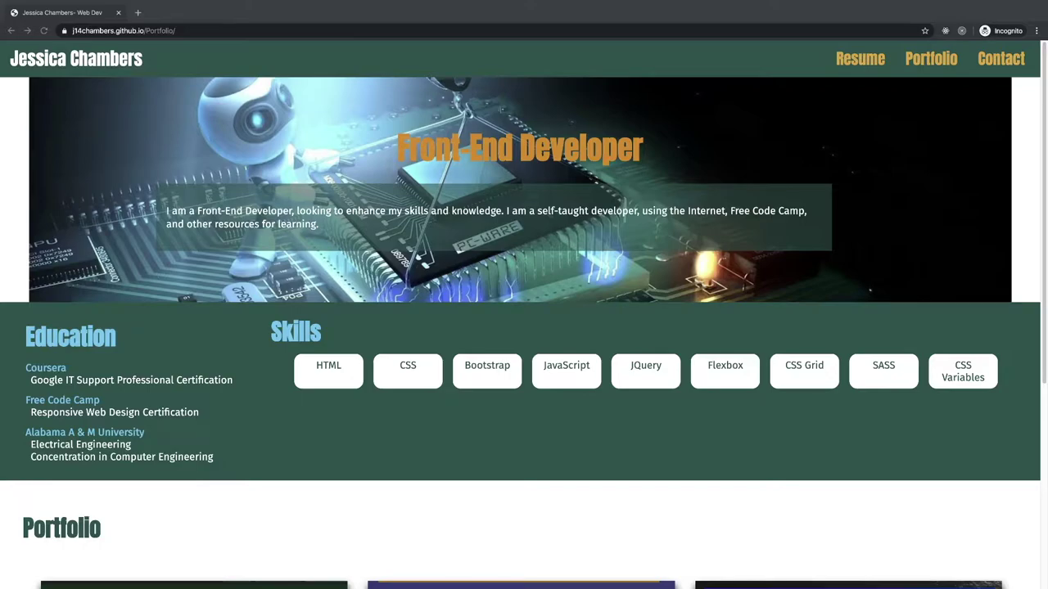
# Step: Open DevTools on the Network panel and bring up the extended reload menu
pyautogui.click(608, 490)
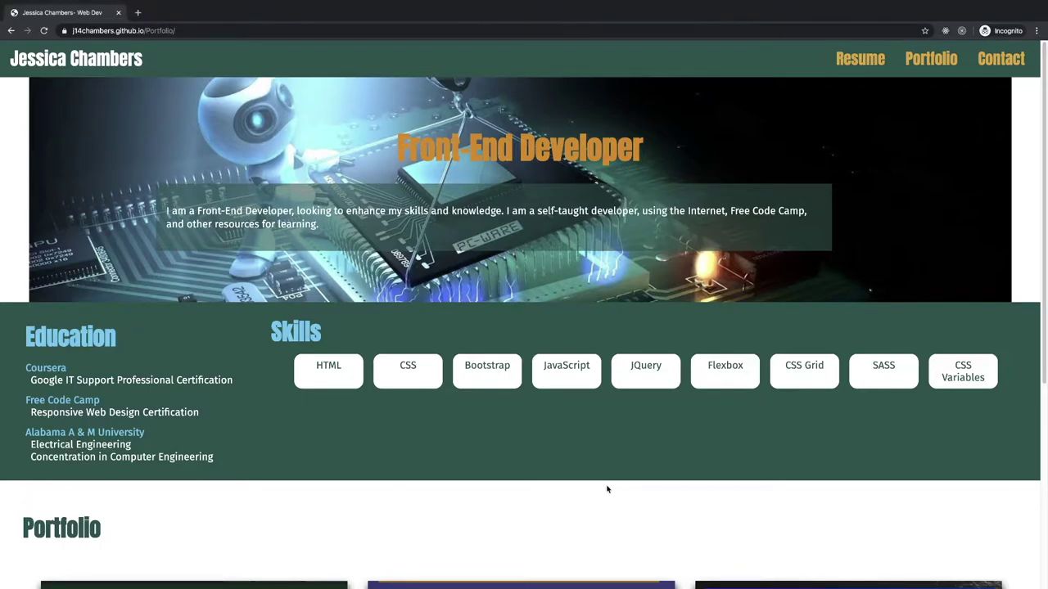
pyautogui.press('super+alt+i')
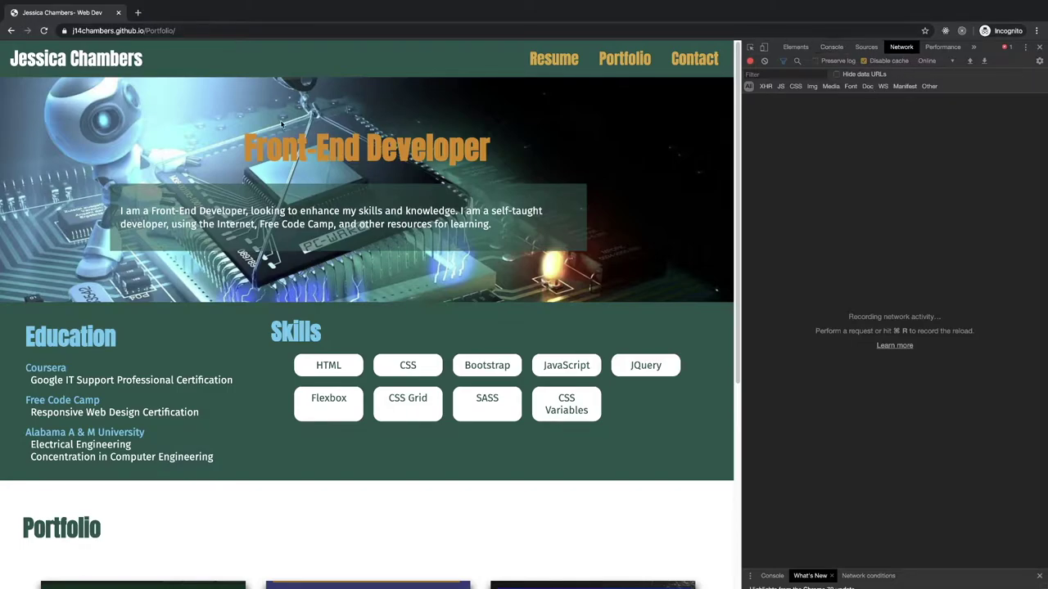
pyautogui.rightClick(45, 33)
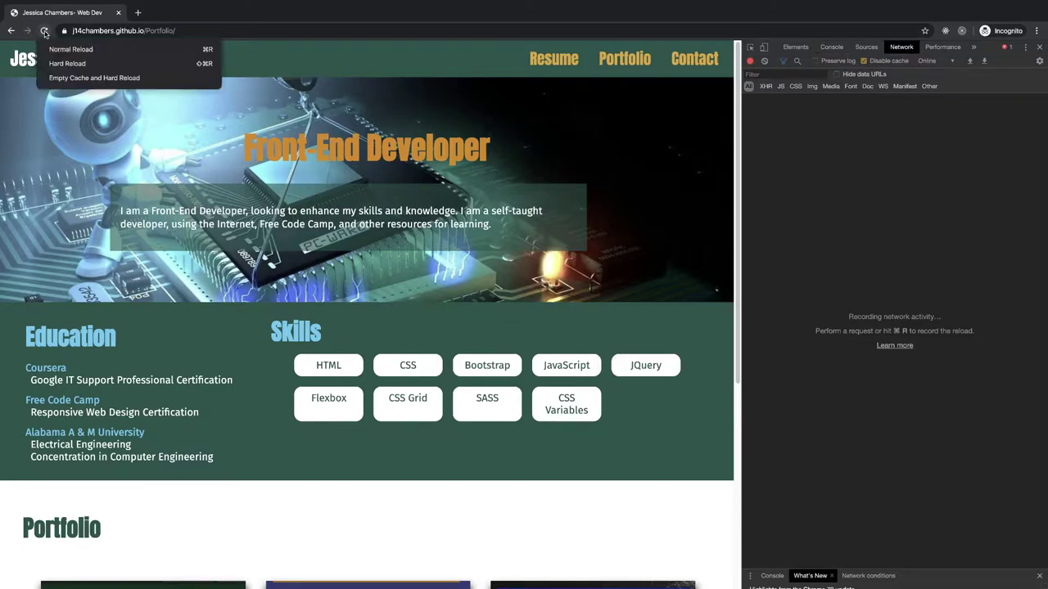
# Step: Empty the cache and hard reload, then sort requests by size, largest first
pyautogui.click(68, 81)
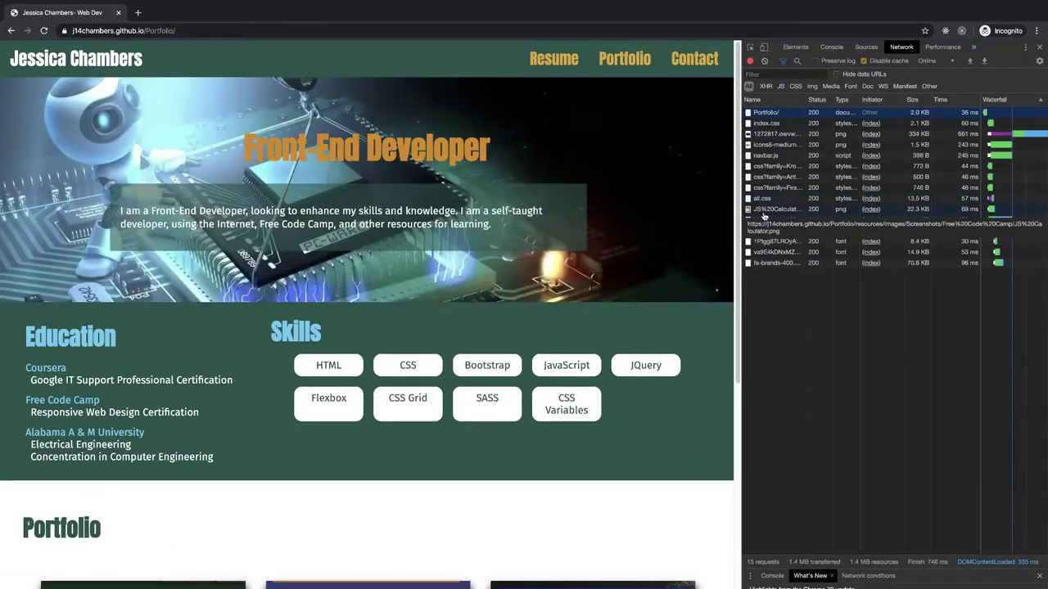
pyautogui.click(917, 99)
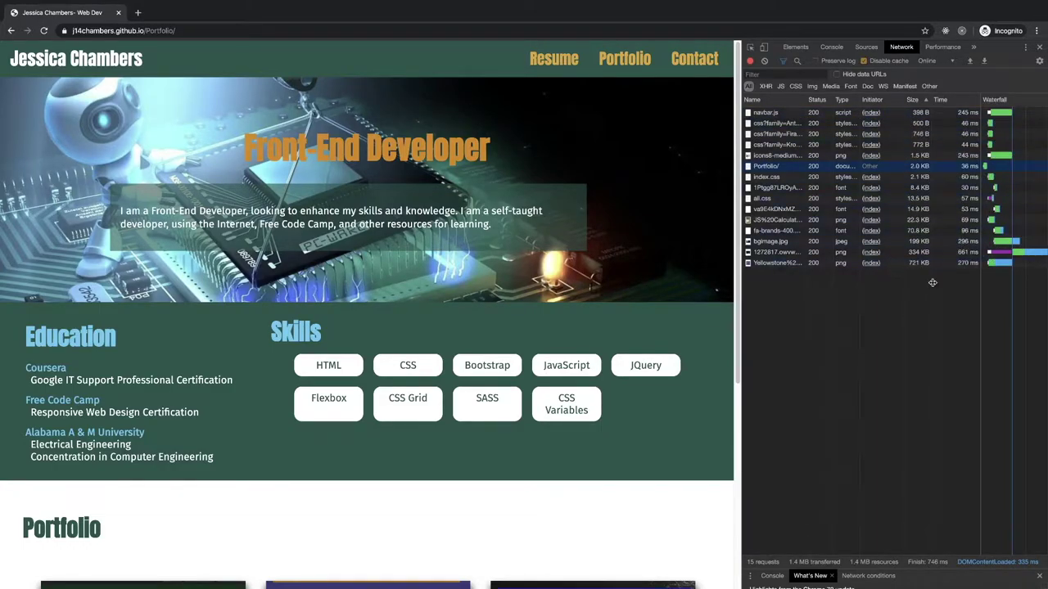
pyautogui.click(913, 100)
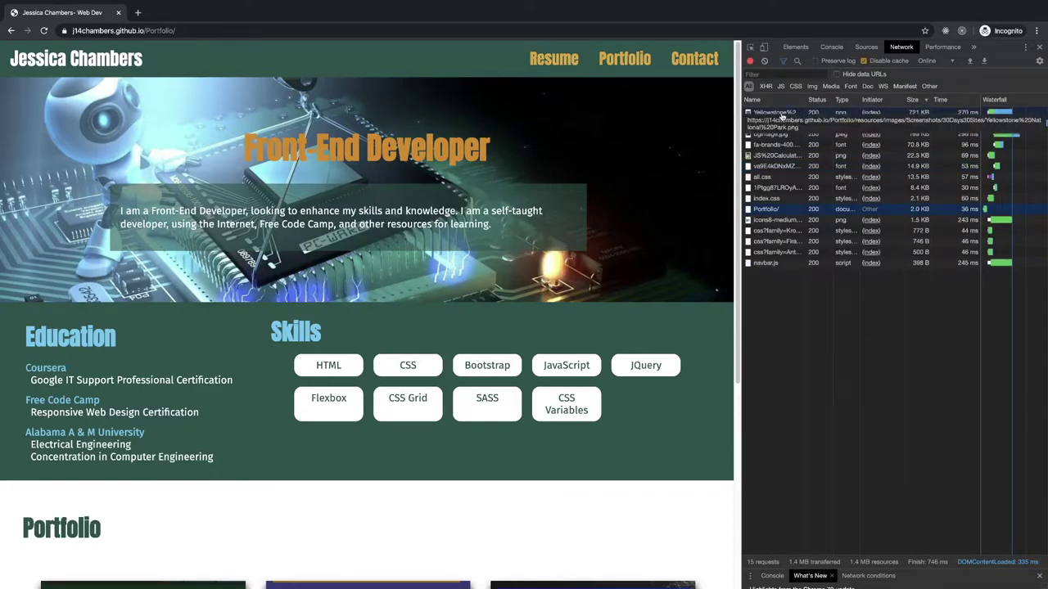
# Step: Preview the Yellowstone screenshot, filter the list to the 5 image requests, and close DevTools
pyautogui.click(781, 114)
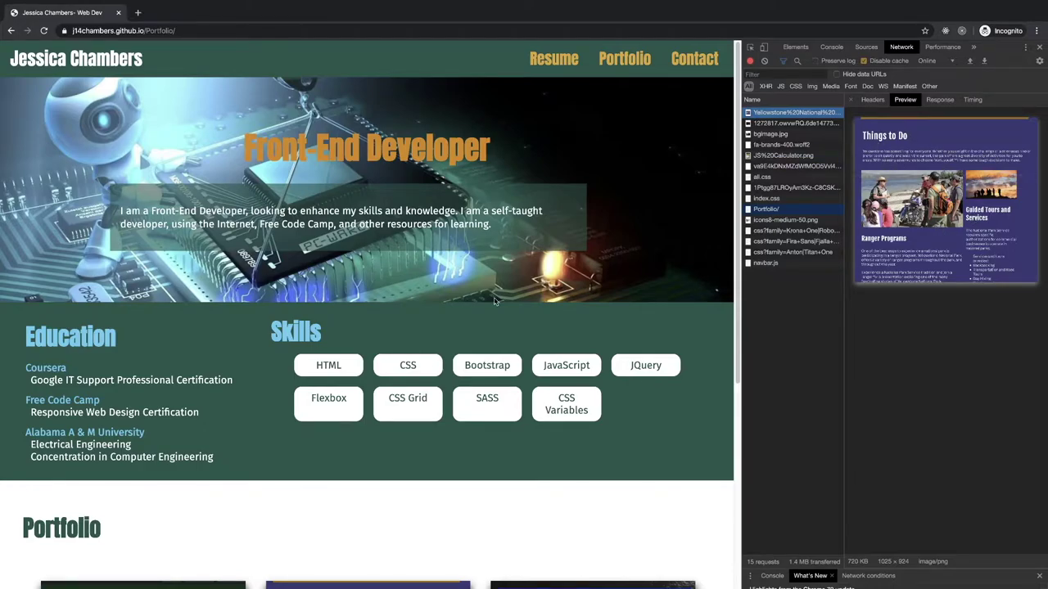
pyautogui.scroll(-4, 496, 301)
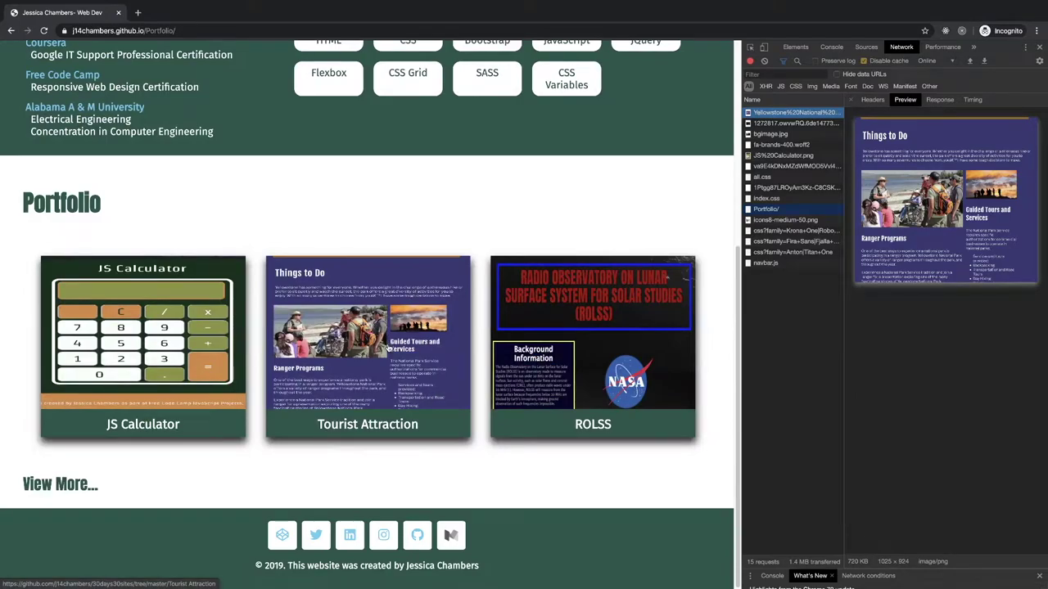
pyautogui.scroll(3, 390, 348)
pyautogui.scroll(-2, 390, 350)
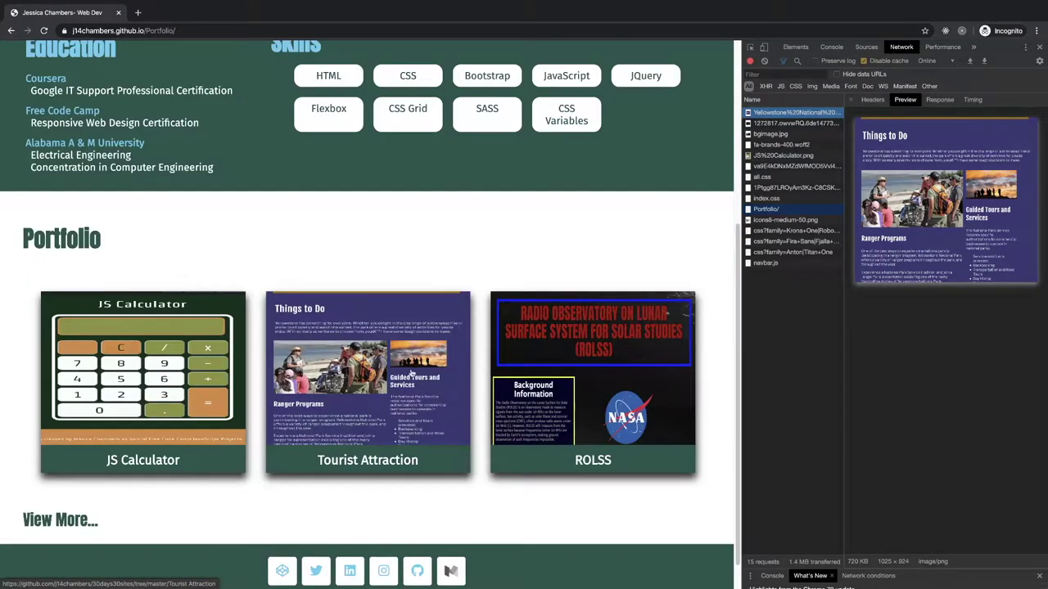
pyautogui.click(851, 100)
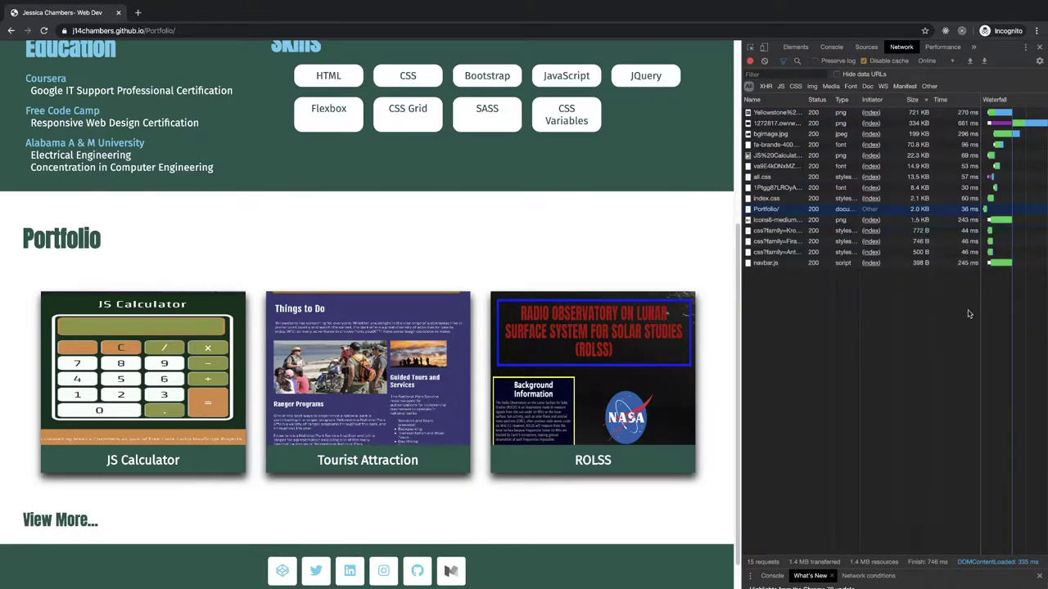
pyautogui.click(813, 87)
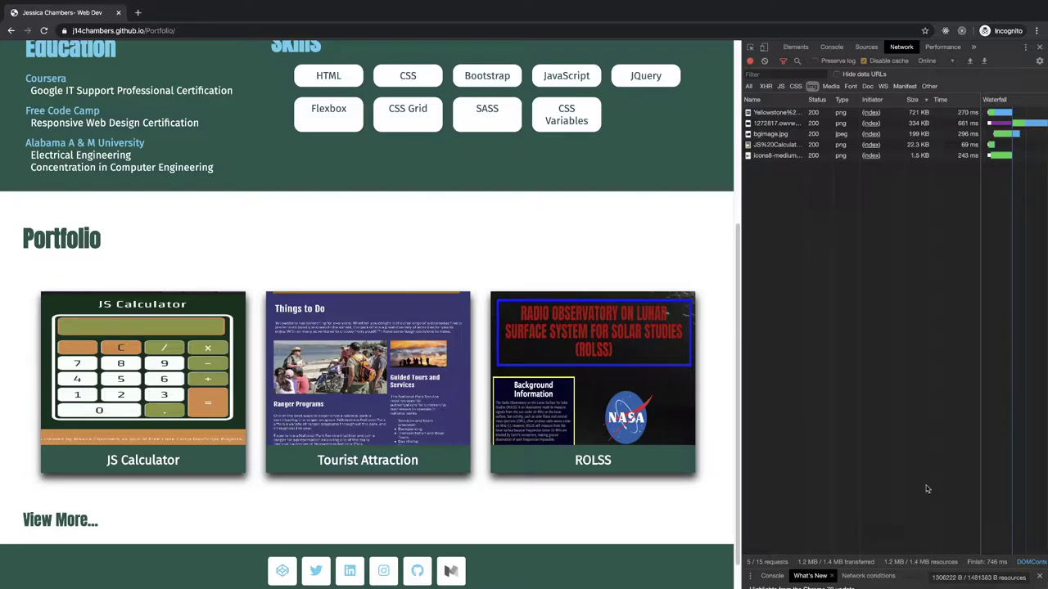
pyautogui.click(1039, 49)
# Step: Scroll back to the page top and briefly highlight the Front-End Developer title
pyautogui.scroll(4, 410, 318)
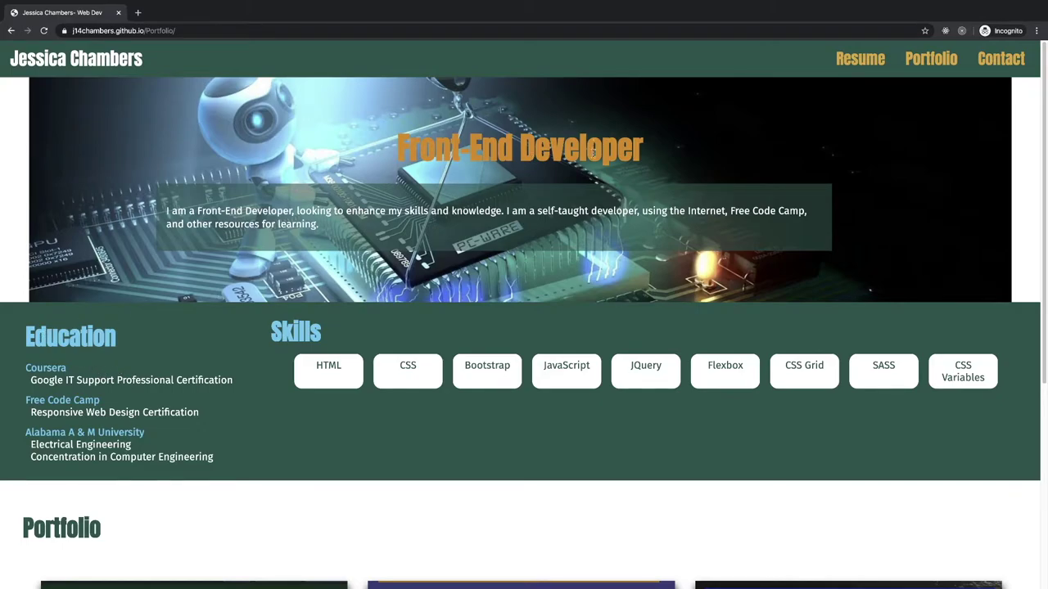
pyautogui.moveTo(641, 151); pyautogui.dragTo(411, 144)
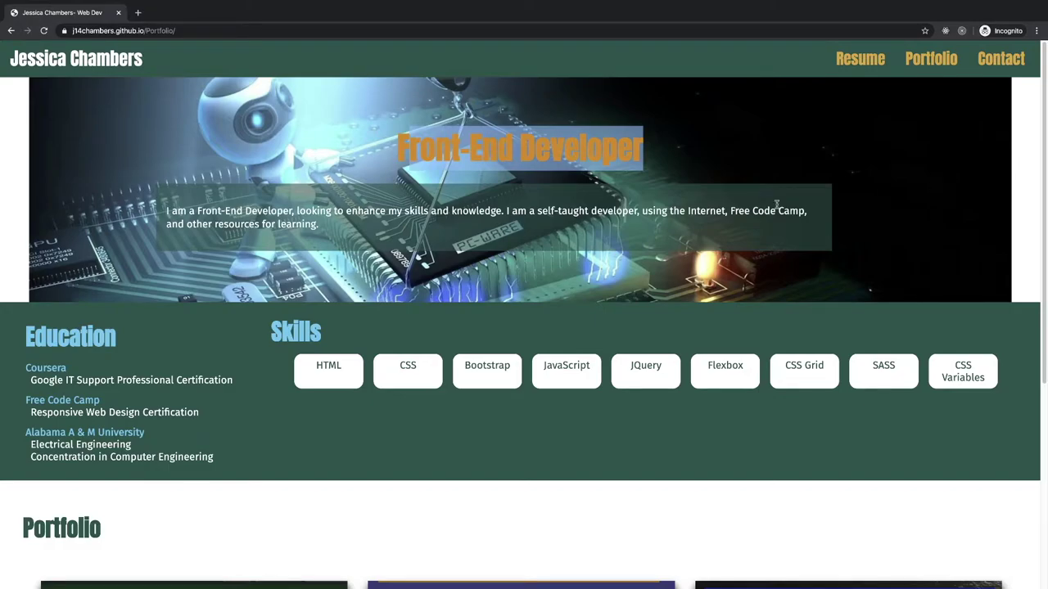
pyautogui.click(495, 146)
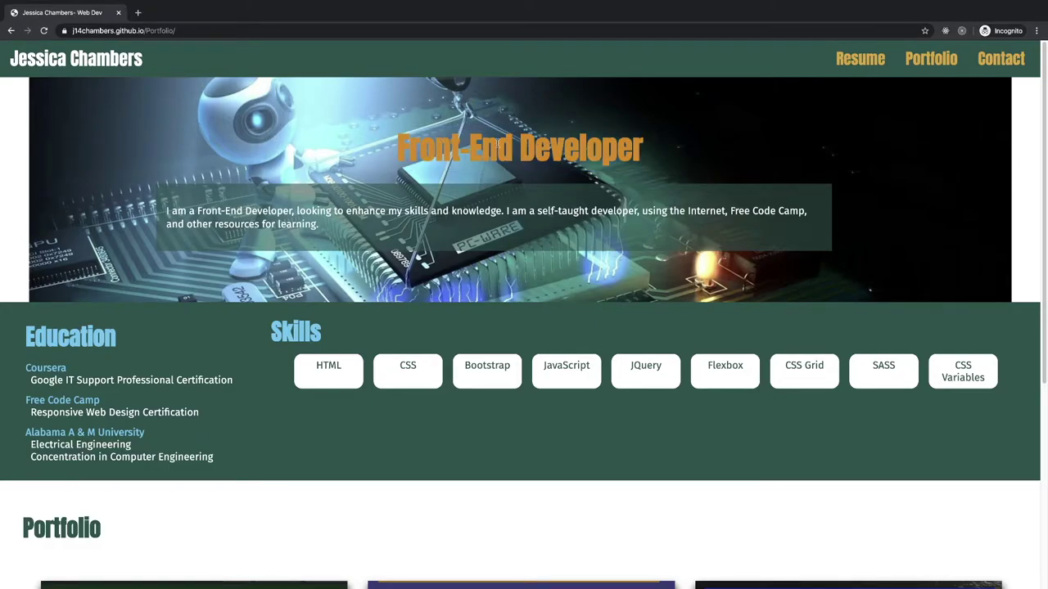
# Step: Select the whole hero introduction paragraph, then clear the selection
pyautogui.tripleClick(237, 217)
pyautogui.click(368, 225)
pyautogui.tripleClick(369, 223)
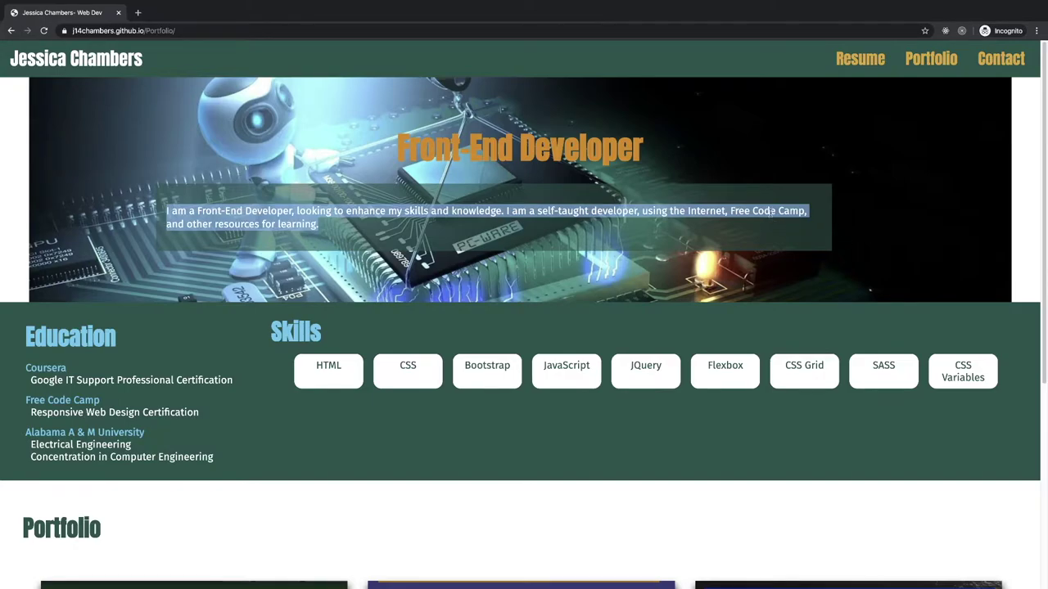
pyautogui.click(771, 227)
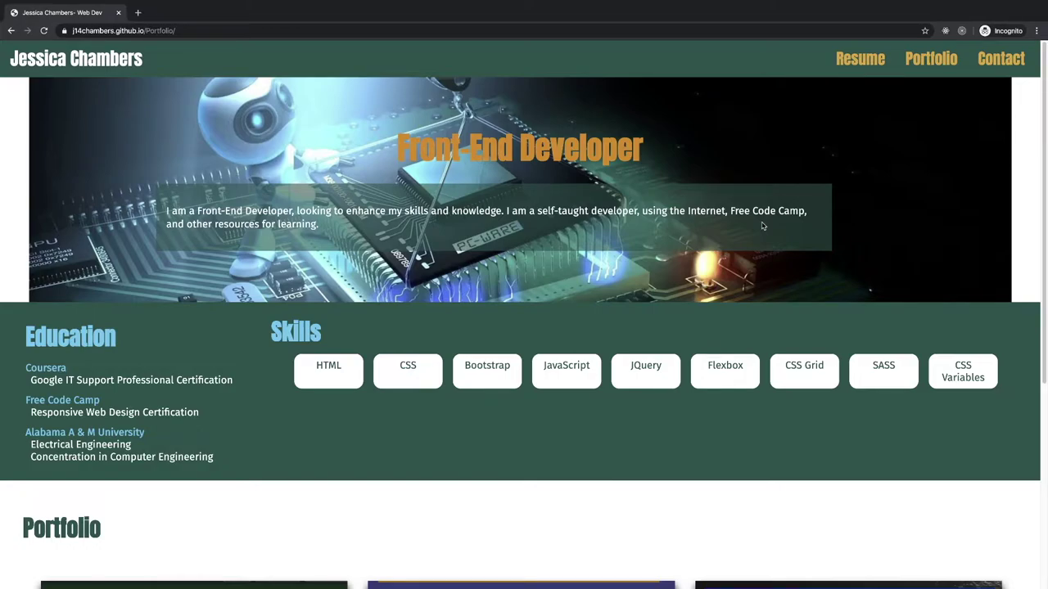
# Step: Highlight the words around 'the Internet' and 'Free Code Camp' in the introduction
pyautogui.moveTo(669, 211); pyautogui.dragTo(719, 212)
pyautogui.click(720, 211)
pyautogui.doubleClick(723, 211)
pyautogui.click(724, 211)
pyautogui.moveTo(725, 211); pyautogui.dragTo(805, 211)
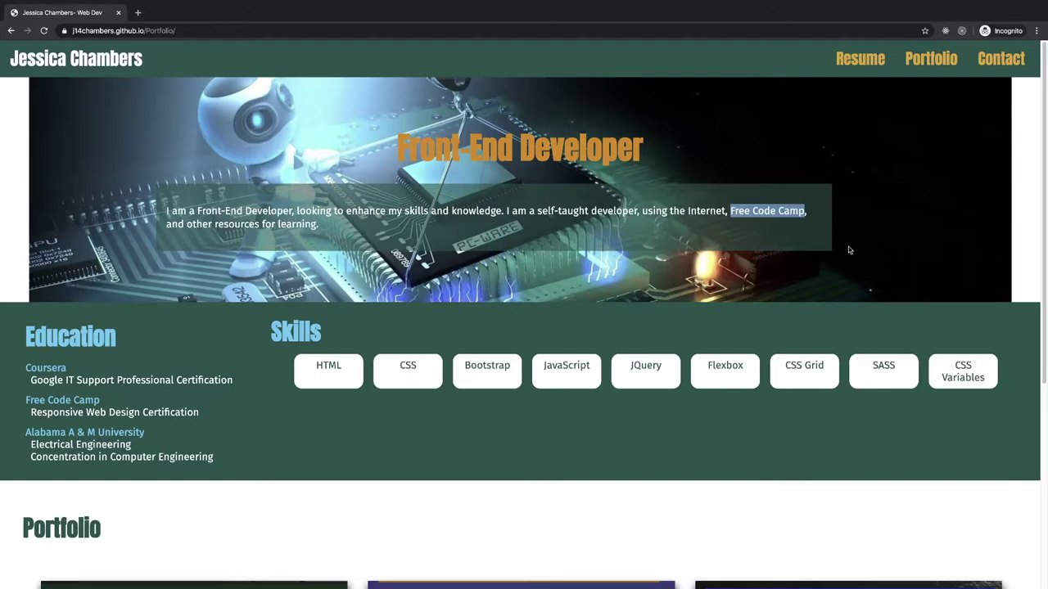
pyautogui.click(730, 211)
pyautogui.moveTo(730, 211); pyautogui.dragTo(804, 211)
pyautogui.click(731, 211)
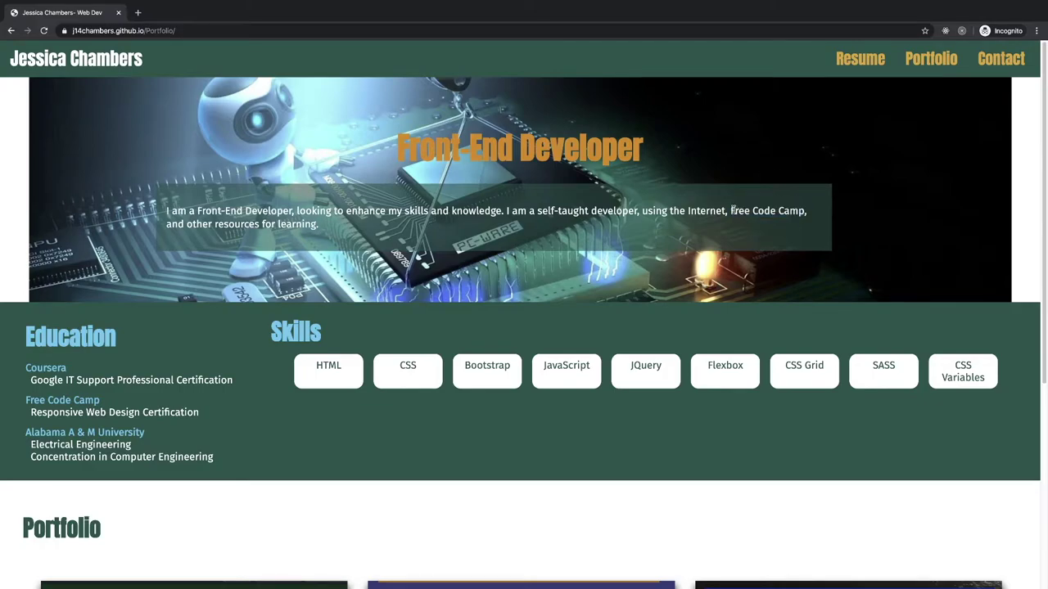
pyautogui.moveTo(731, 211); pyautogui.dragTo(806, 211)
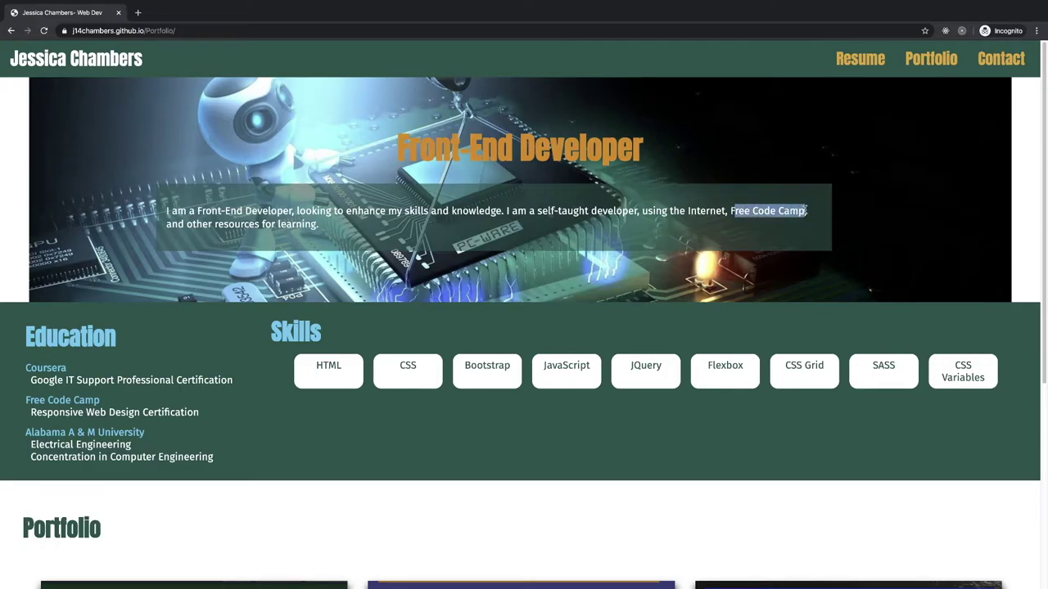
pyautogui.click(806, 212)
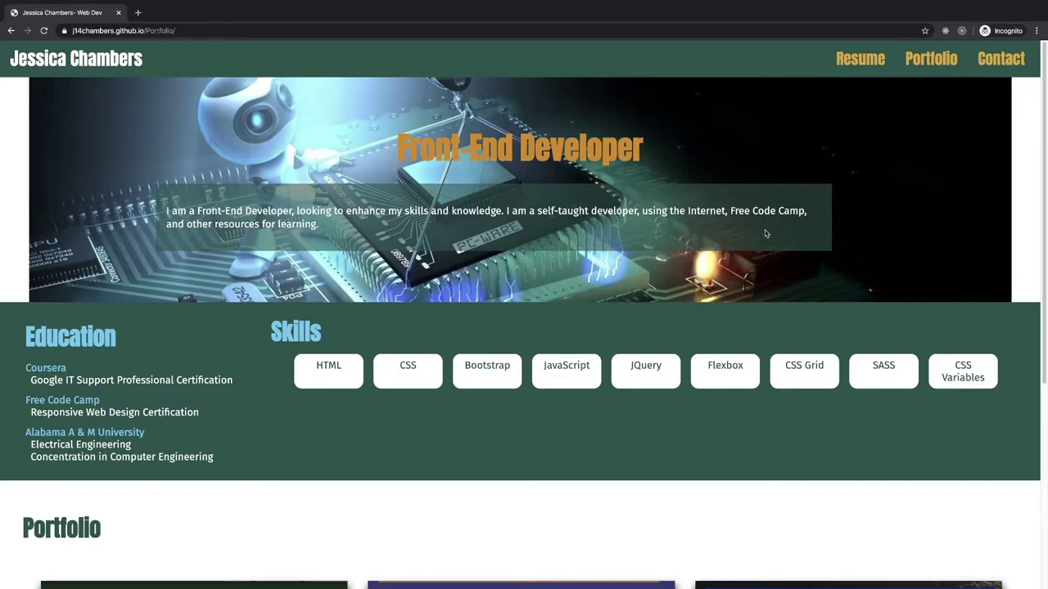
pyautogui.moveTo(731, 211); pyautogui.dragTo(806, 212)
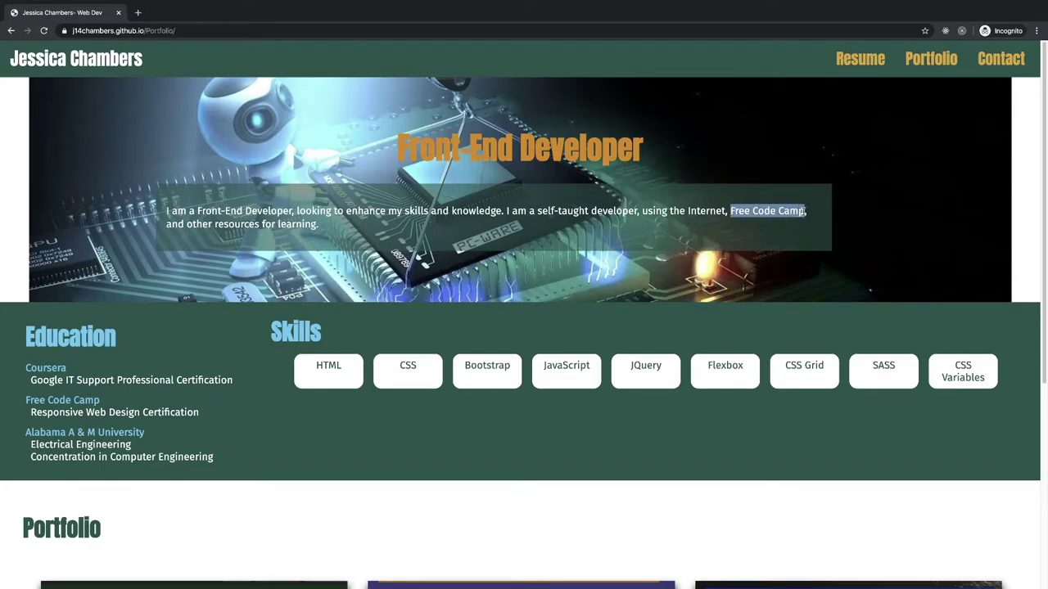
pyautogui.click(770, 244)
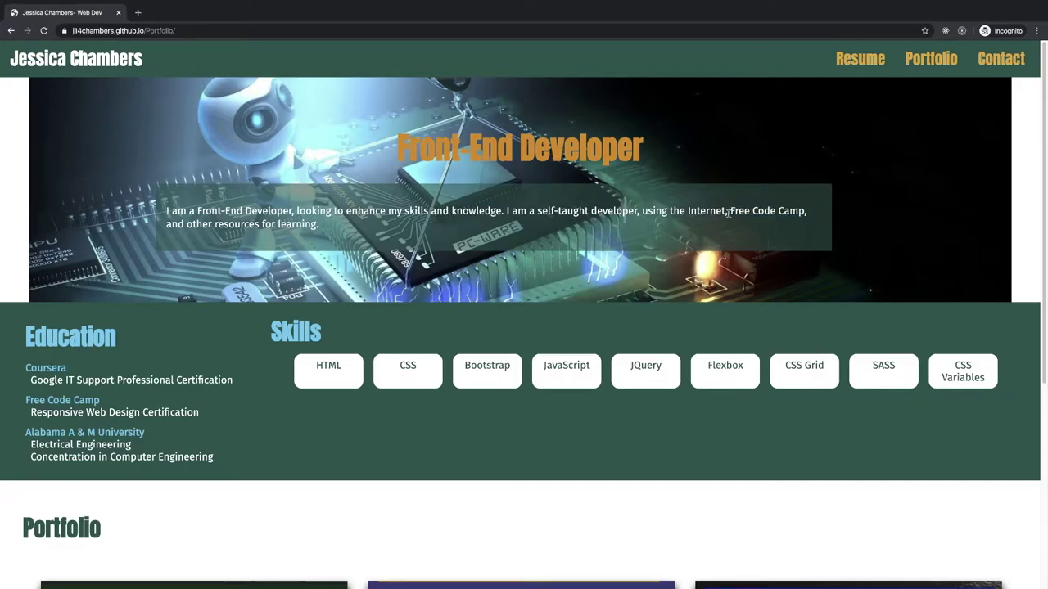
pyautogui.moveTo(731, 211); pyautogui.dragTo(806, 211)
pyautogui.click(805, 237)
pyautogui.moveTo(272, 221); pyautogui.dragTo(318, 225)
pyautogui.click(621, 248)
pyautogui.moveTo(729, 211); pyautogui.dragTo(809, 211)
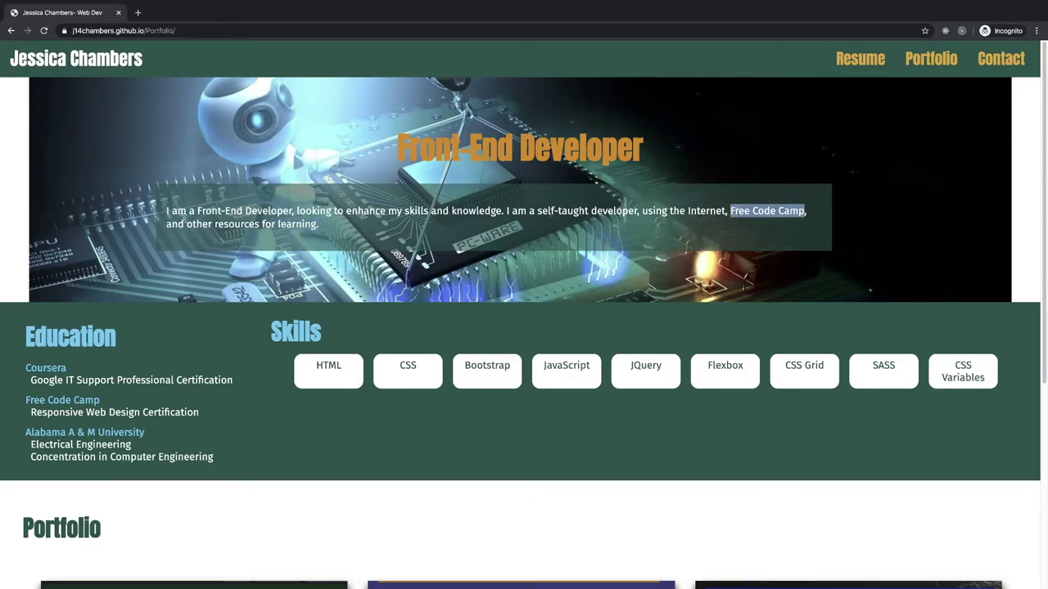
pyautogui.click(188, 221)
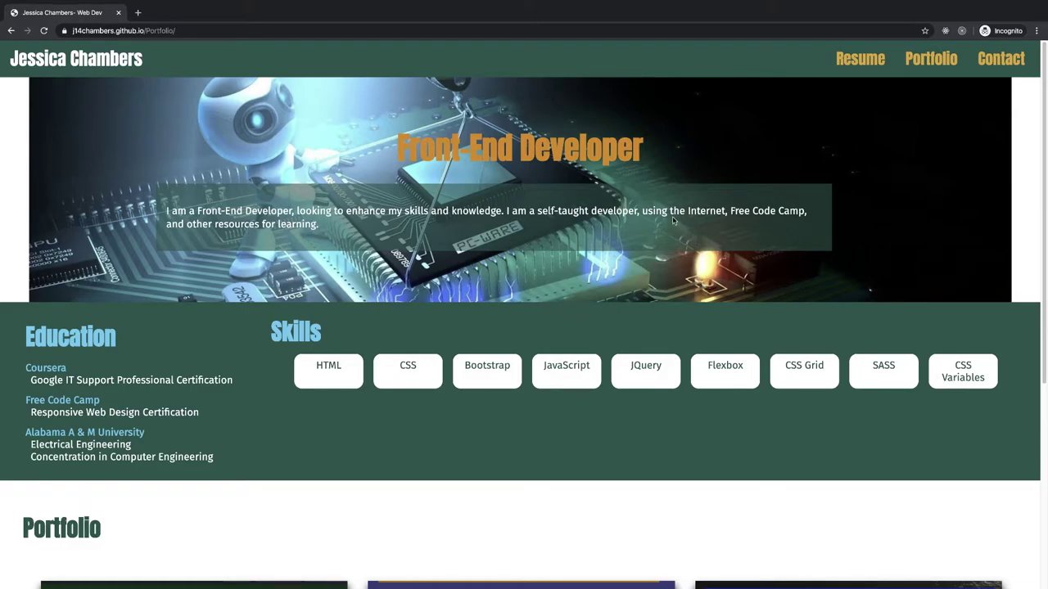
pyautogui.moveTo(688, 211); pyautogui.dragTo(321, 225)
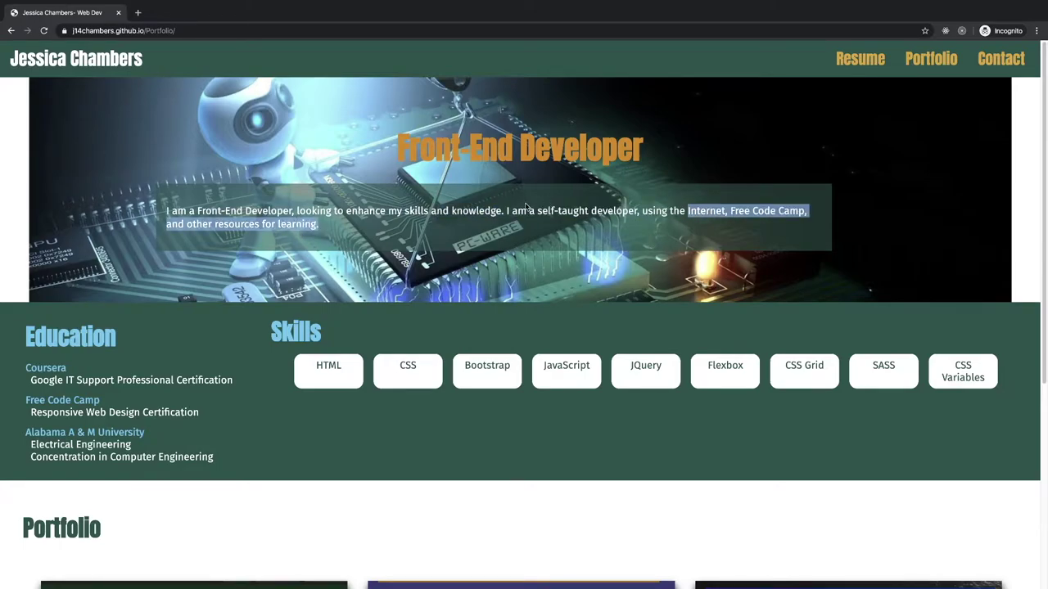
pyautogui.moveTo(517, 211); pyautogui.dragTo(639, 211)
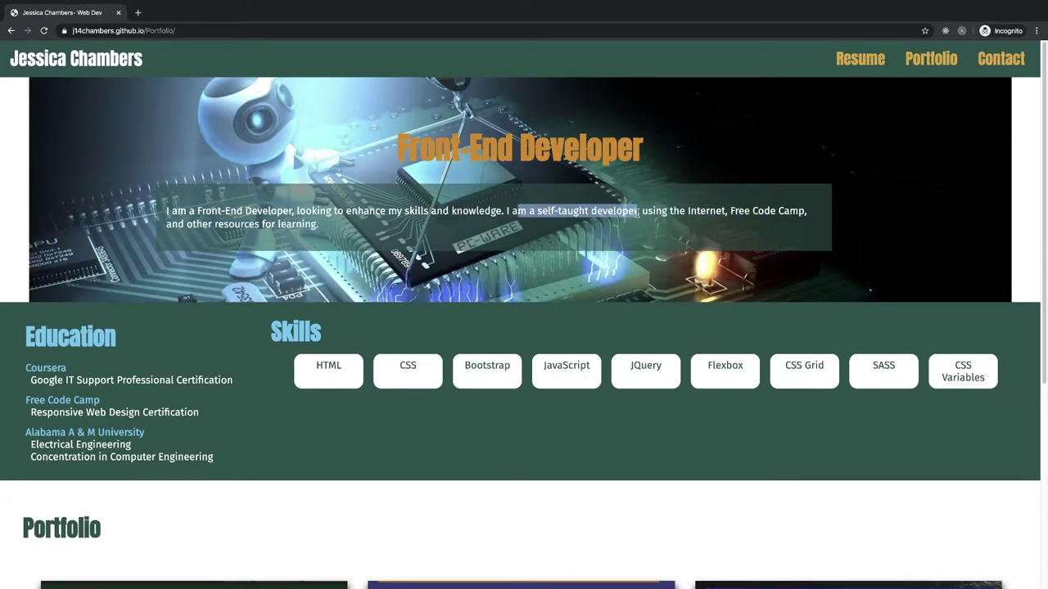
pyautogui.click(573, 216)
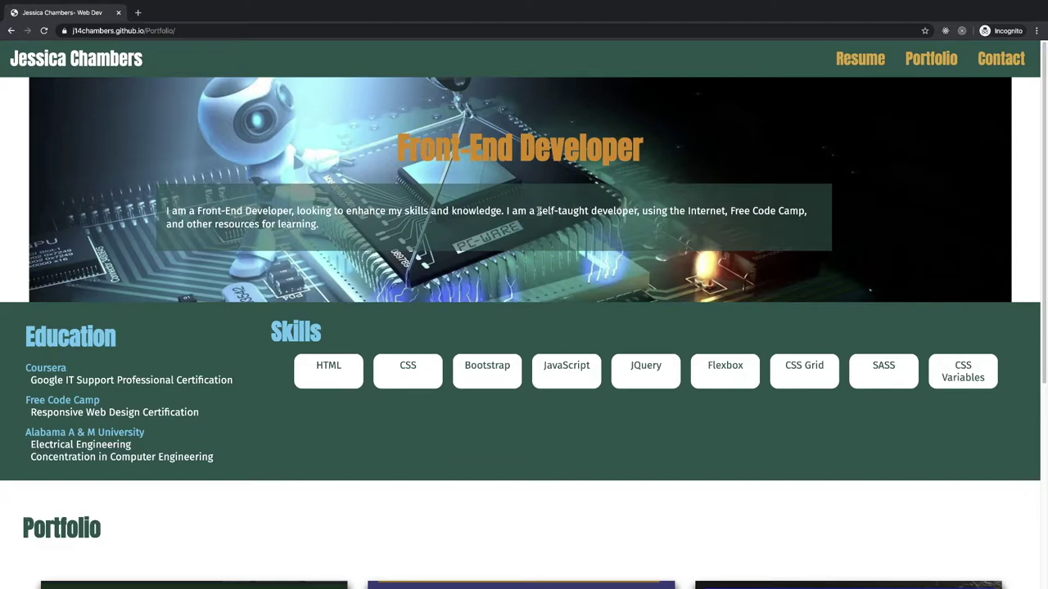
pyautogui.moveTo(538, 211); pyautogui.dragTo(636, 211)
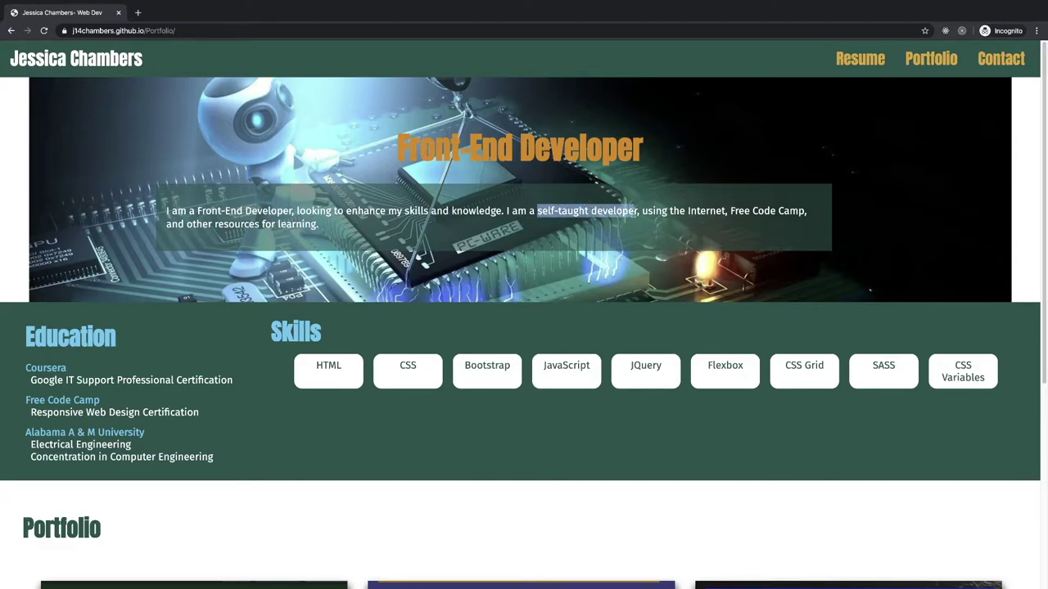
pyautogui.click(635, 211)
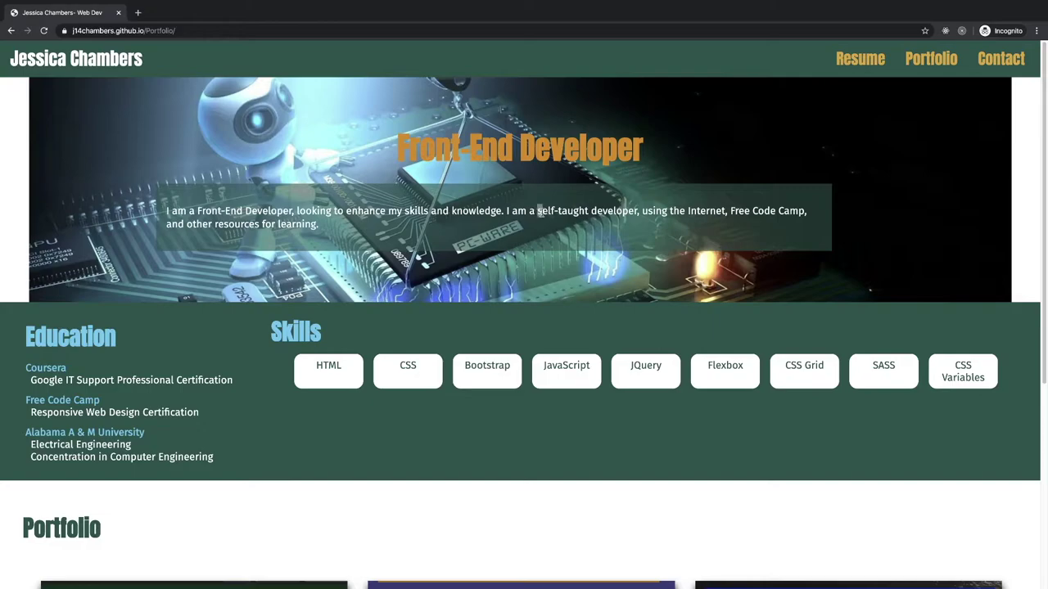
pyautogui.moveTo(539, 211); pyautogui.dragTo(589, 212)
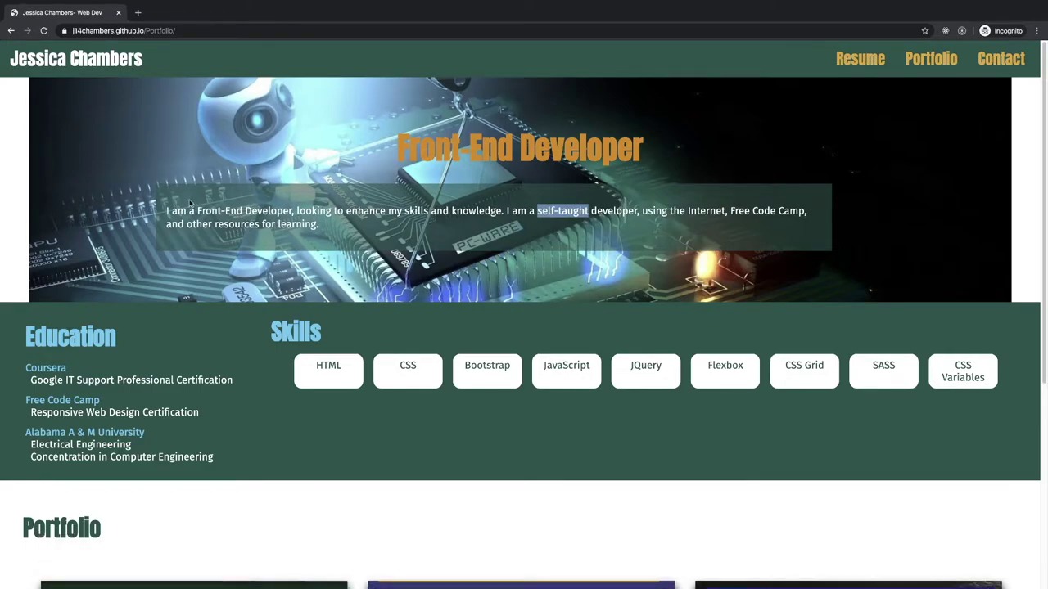
# Step: Drag-highlight the hero introduction paragraph containing 'self-taught'
pyautogui.moveTo(188, 206); pyautogui.dragTo(164, 195)
pyautogui.click(500, 233)
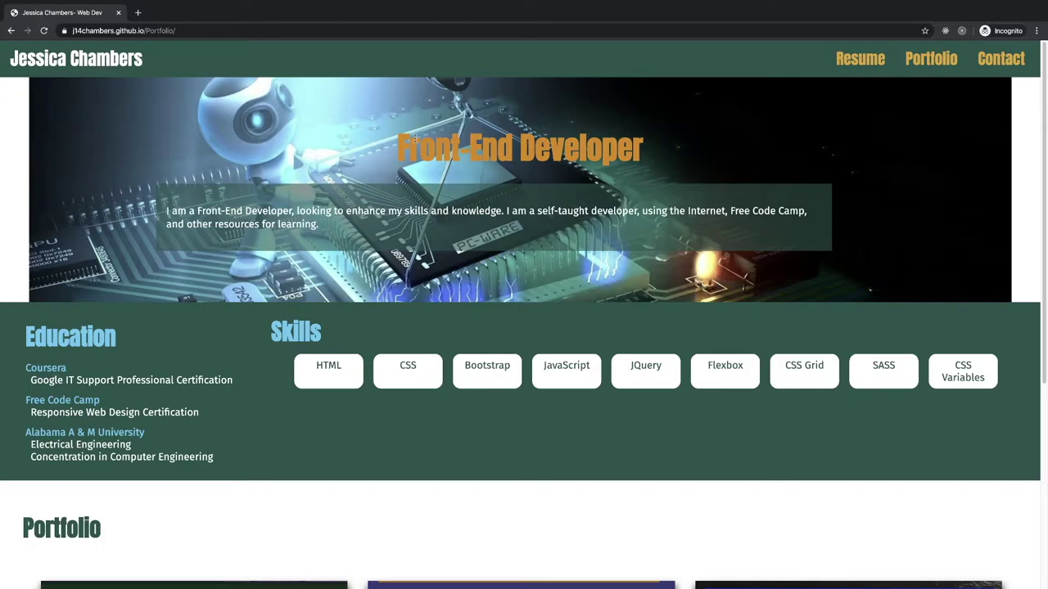
pyautogui.moveTo(414, 139); pyautogui.dragTo(652, 167)
pyautogui.click(721, 147)
pyautogui.moveTo(398, 147); pyautogui.dragTo(705, 154)
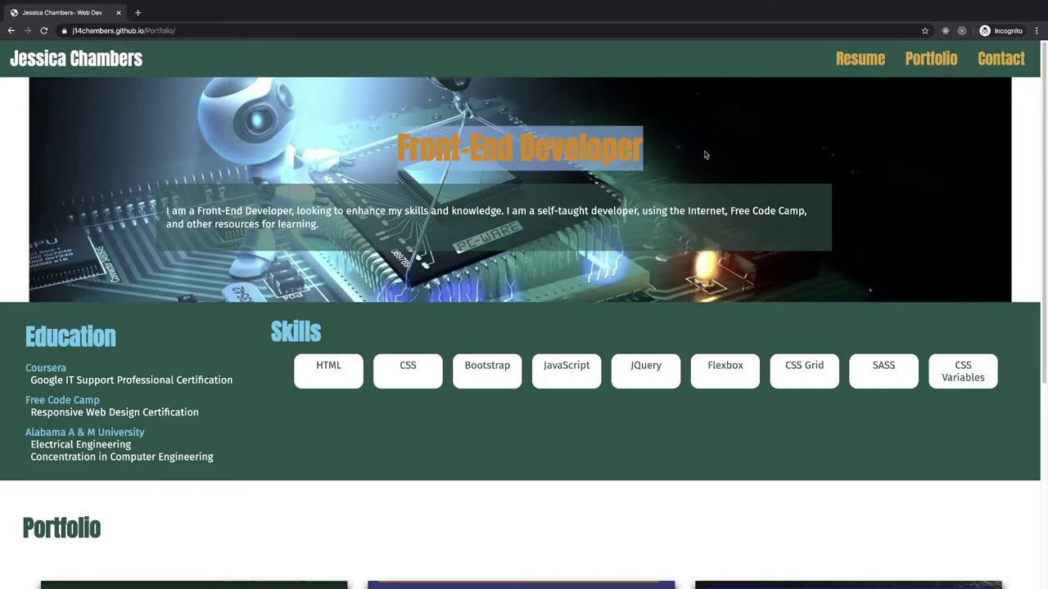
pyautogui.click(59, 129)
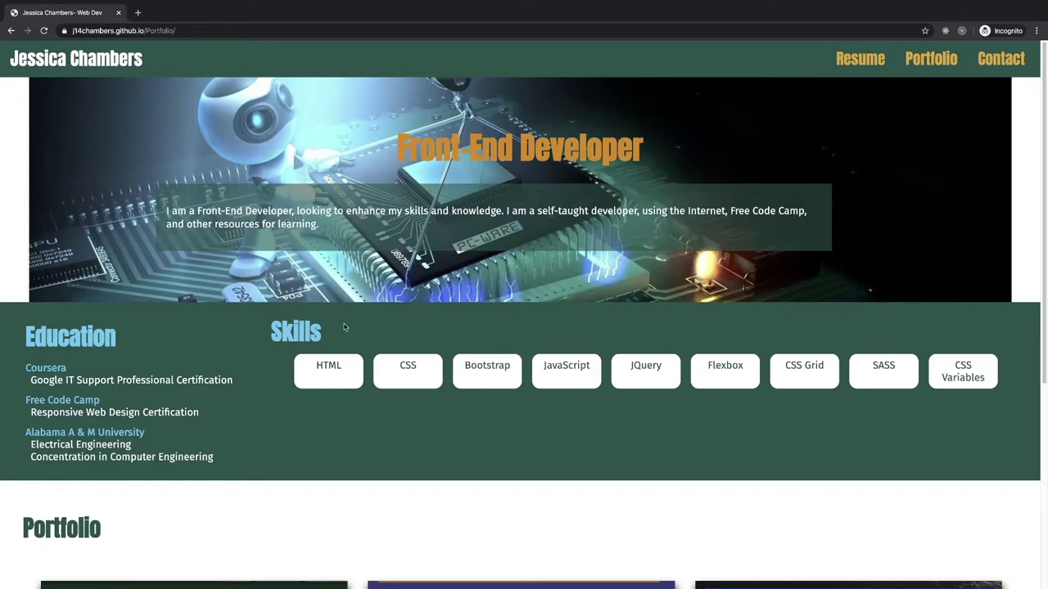
# Step: Scroll down to Skills and highlight the HTML and CSS Variables skill labels
pyautogui.scroll(-2, 182, 337)
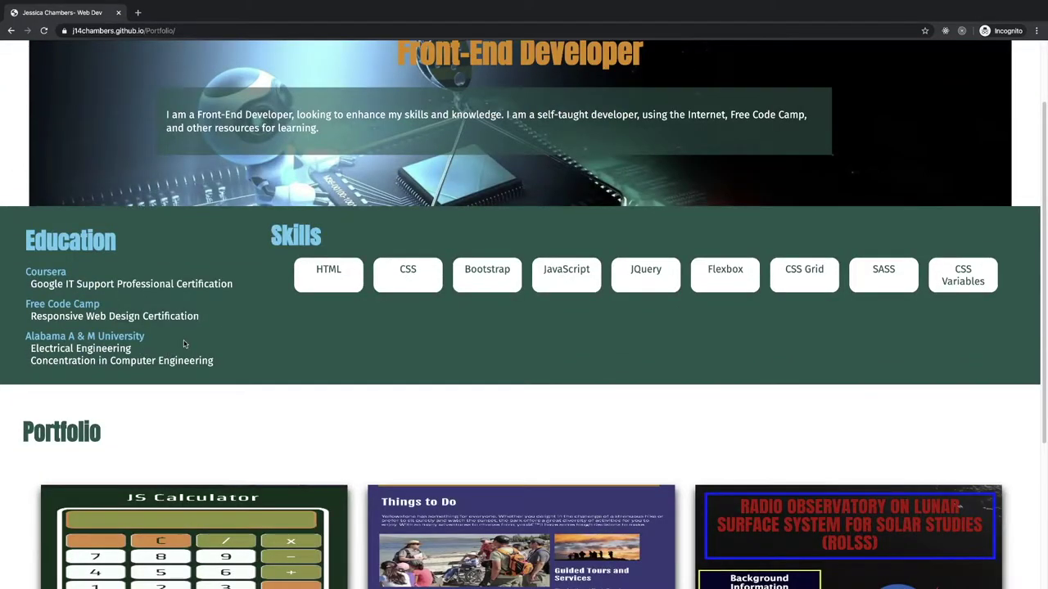
pyautogui.scroll(-1, 190, 341)
pyautogui.scroll(-1, 192, 339)
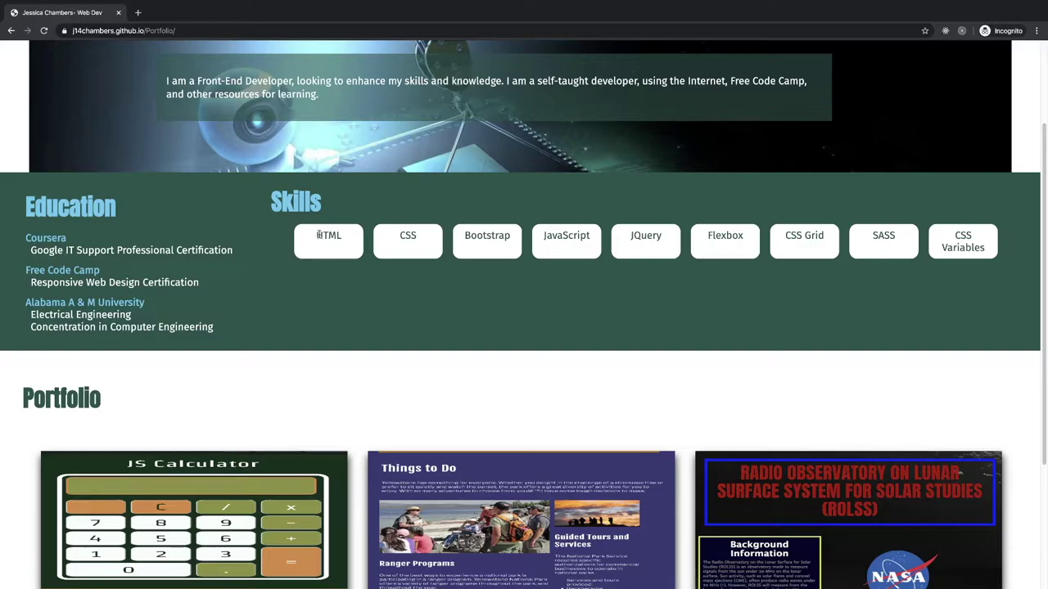
pyautogui.moveTo(315, 238); pyautogui.dragTo(354, 243)
pyautogui.click(335, 238)
pyautogui.doubleClick(316, 236)
pyautogui.doubleClick(402, 262)
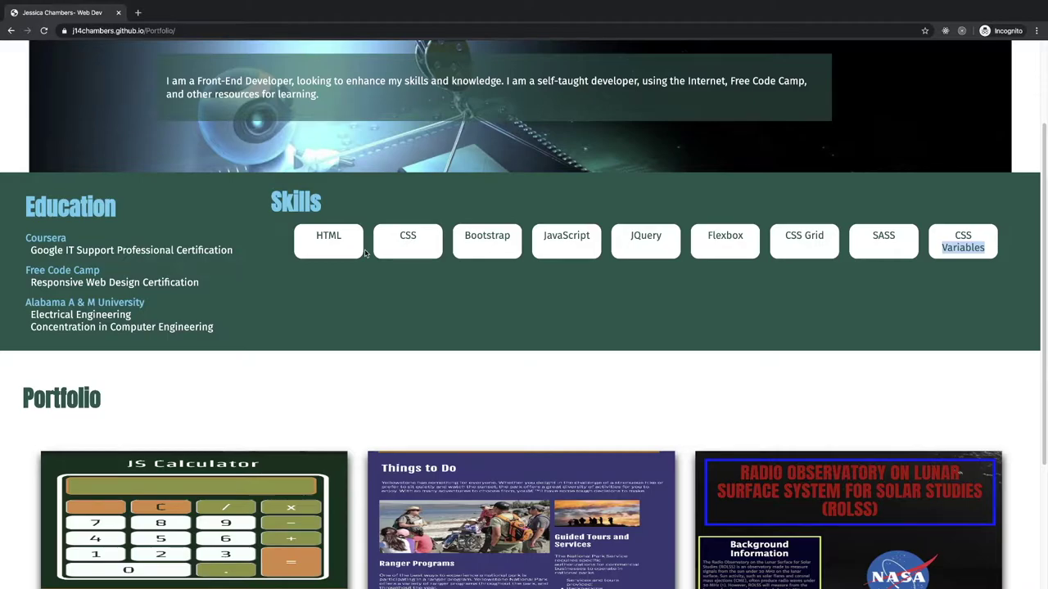
pyautogui.click(933, 254)
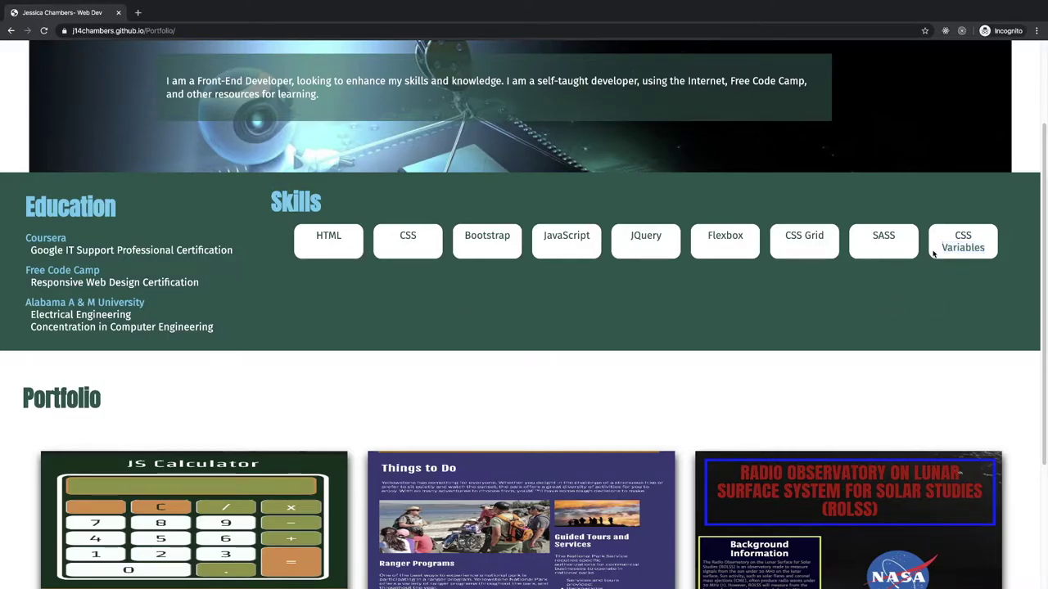
pyautogui.moveTo(956, 235); pyautogui.dragTo(988, 254)
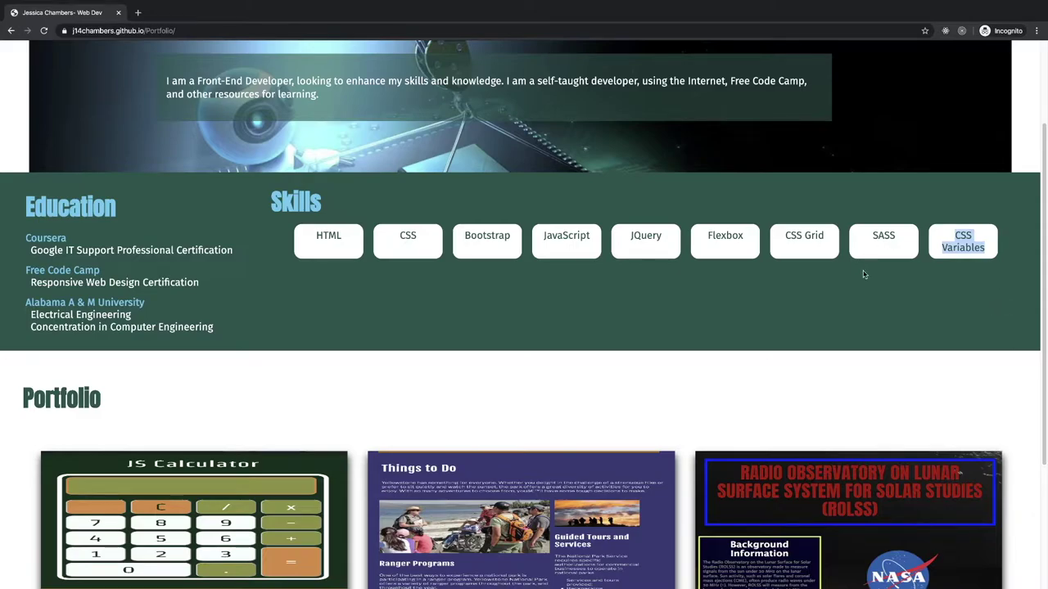
pyautogui.click(958, 237)
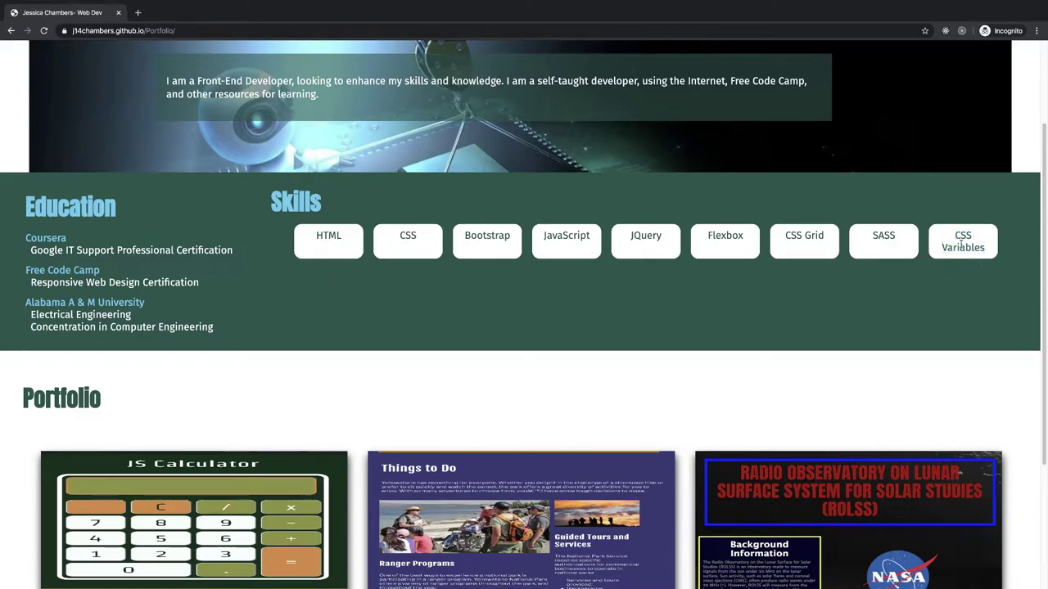
pyautogui.moveTo(957, 236); pyautogui.dragTo(986, 250)
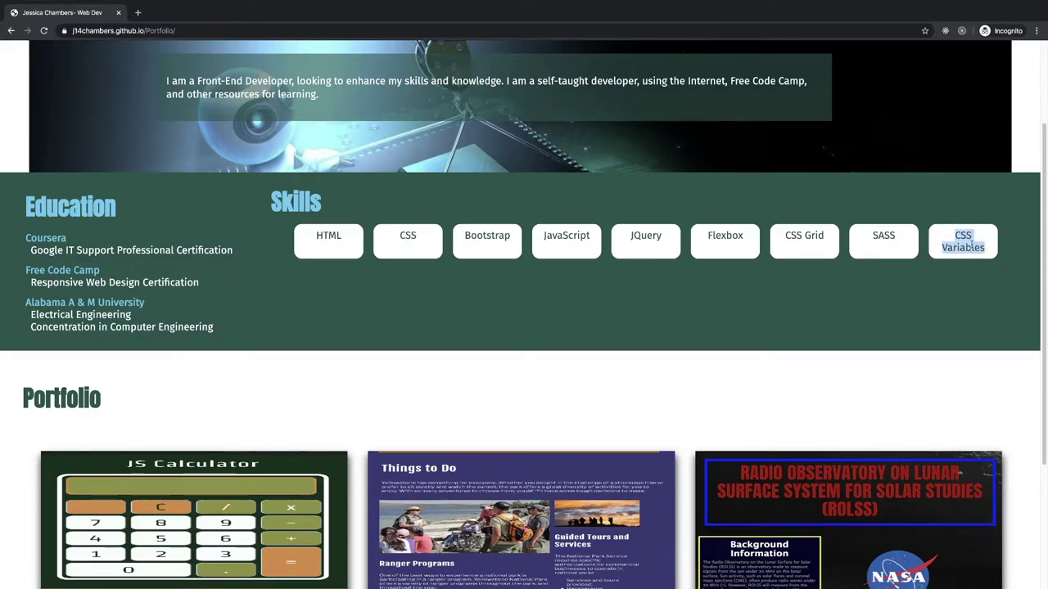
pyautogui.doubleClick(350, 236)
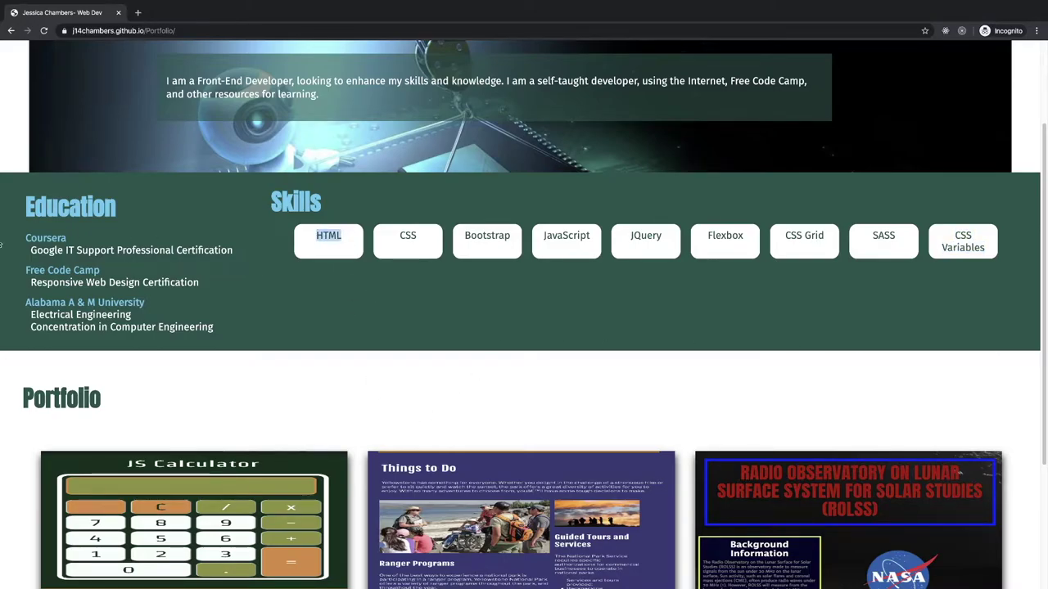
# Step: Highlight the Education entries: the Coursera Google IT and Free Code Camp certifications
pyautogui.moveTo(45, 237); pyautogui.dragTo(230, 250)
pyautogui.moveTo(74, 270); pyautogui.dragTo(194, 276)
pyautogui.click(194, 275)
pyautogui.moveTo(236, 334); pyautogui.dragTo(25, 303)
pyautogui.moveTo(24, 235); pyautogui.dragTo(236, 250)
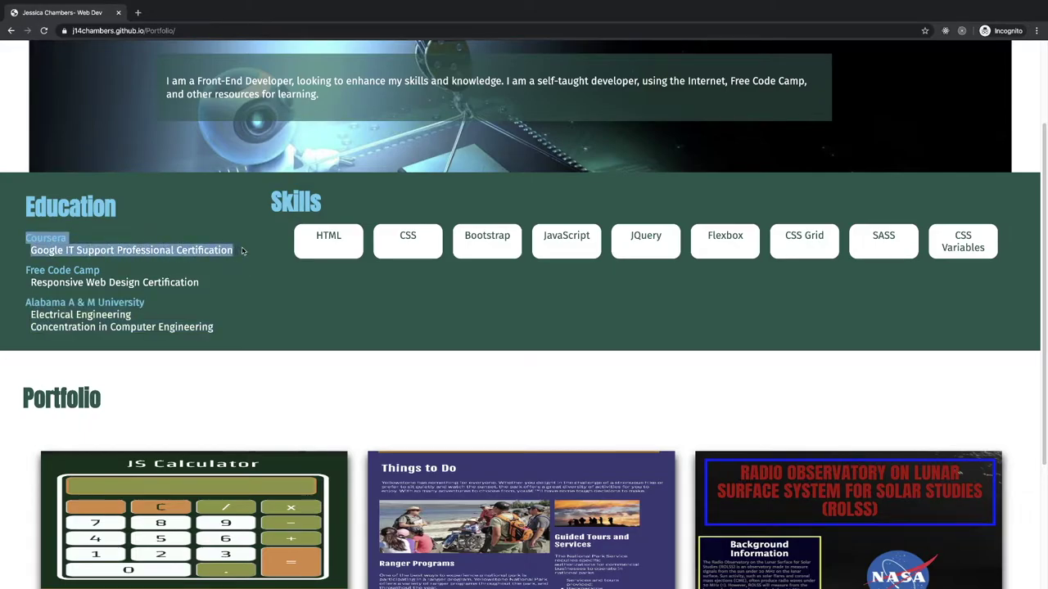
pyautogui.moveTo(25, 267); pyautogui.dragTo(121, 283)
pyautogui.click(135, 283)
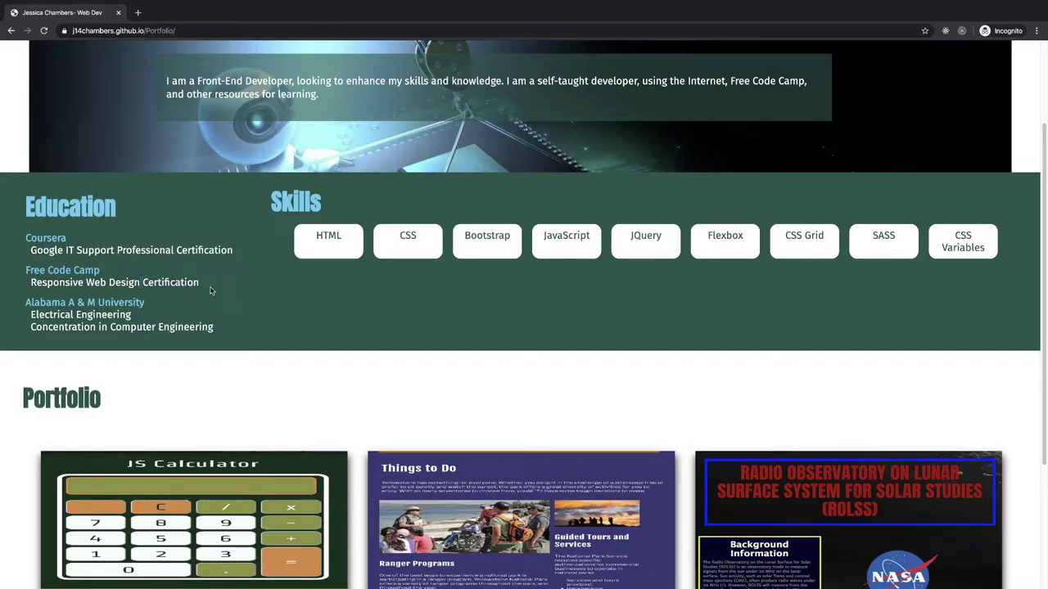
pyautogui.moveTo(210, 289); pyautogui.dragTo(24, 244)
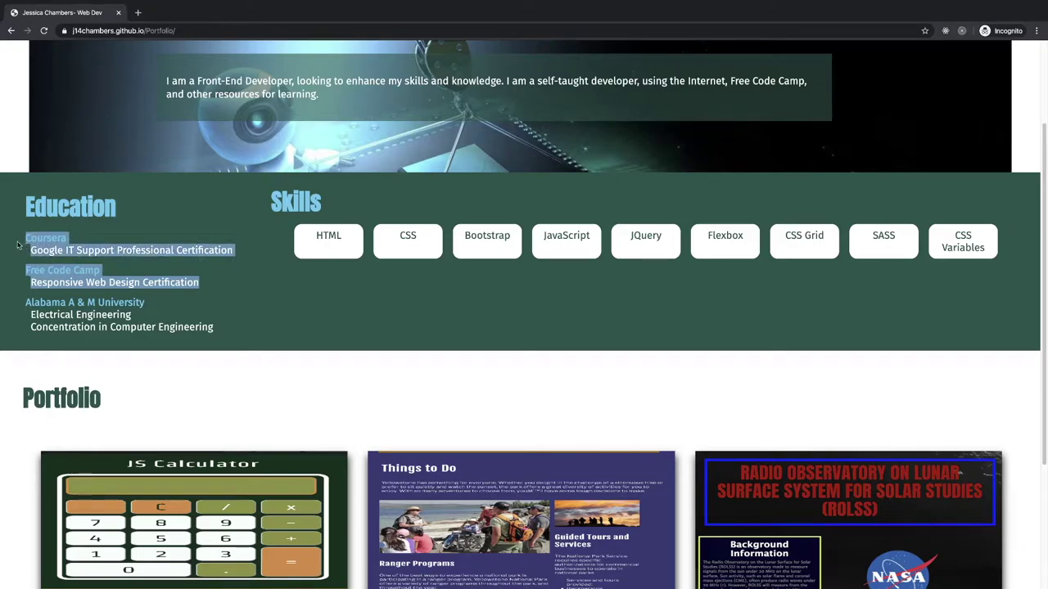
pyautogui.scroll(-2, 230, 487)
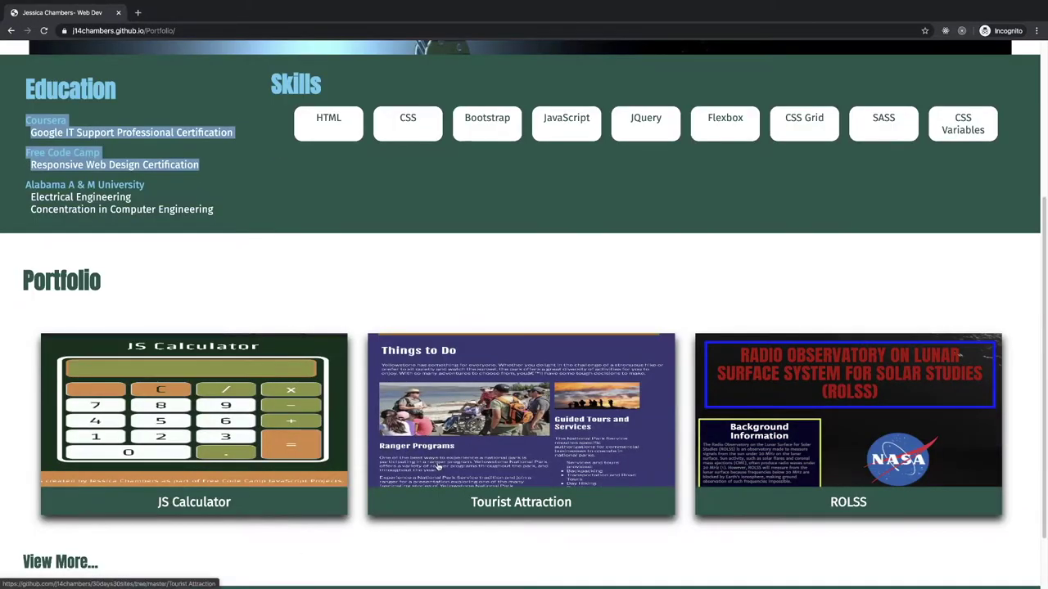
# Step: Highlight the full Skills row, scroll down to the footer, and highlight the Tourist Attraction project title
pyautogui.scroll(2, 565, 453)
pyautogui.moveTo(321, 222); pyautogui.dragTo(991, 236)
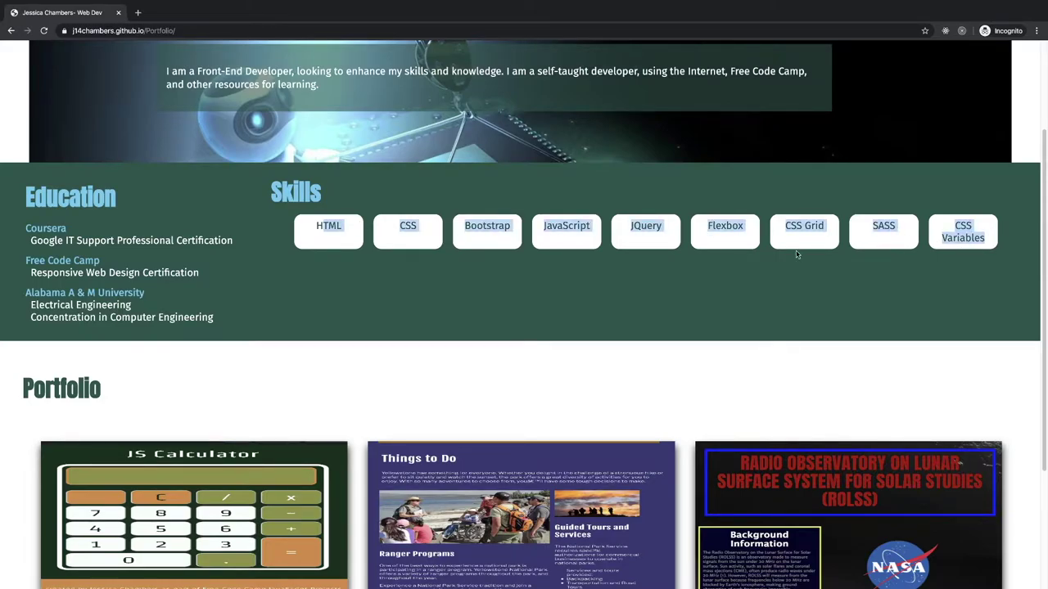
pyautogui.scroll(-2, 522, 330)
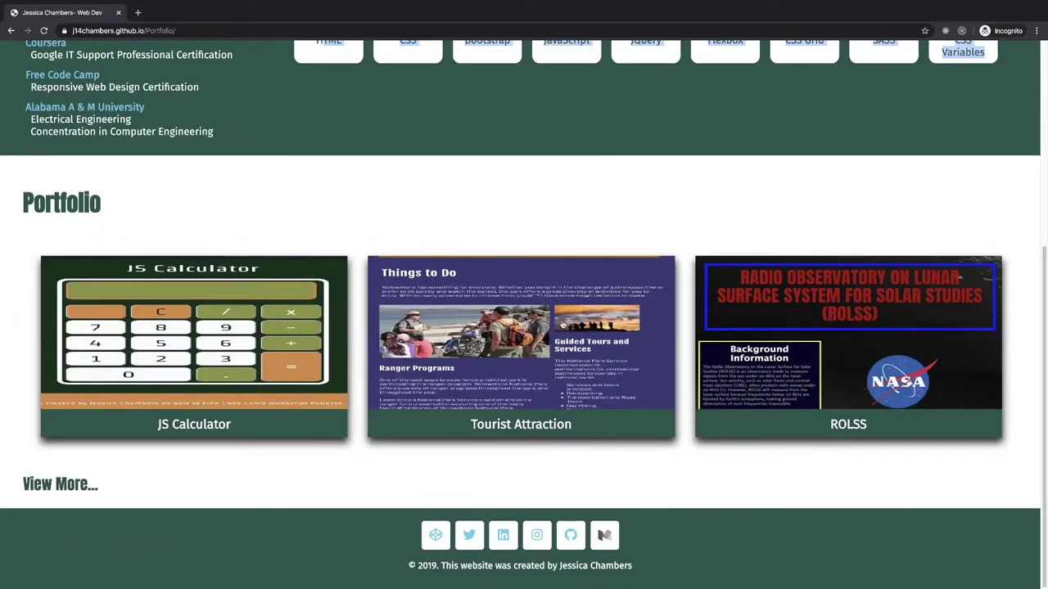
pyautogui.scroll(1, 286, 207)
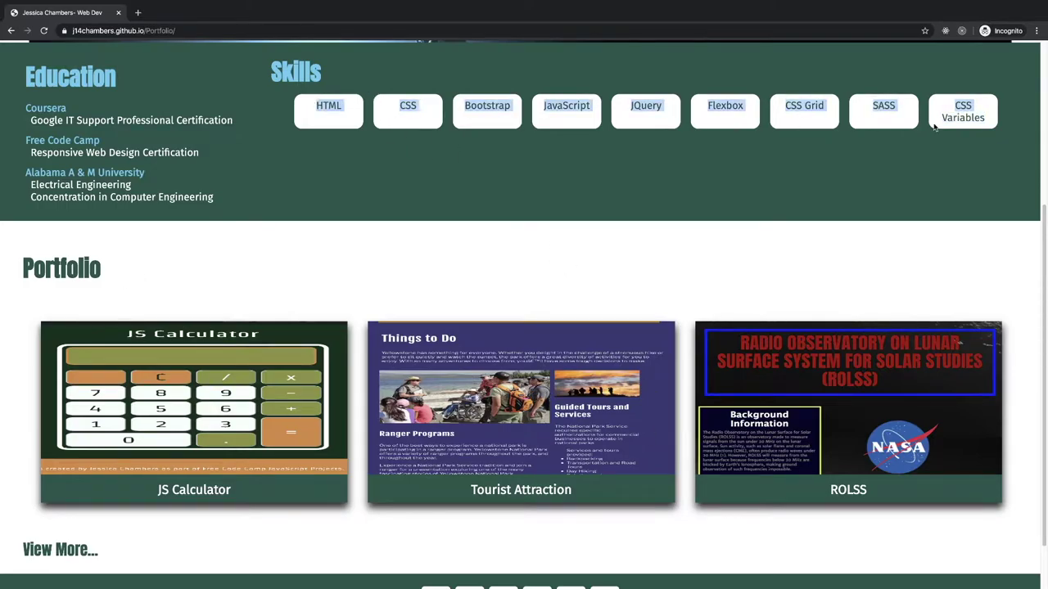
pyautogui.scroll(1, 929, 173)
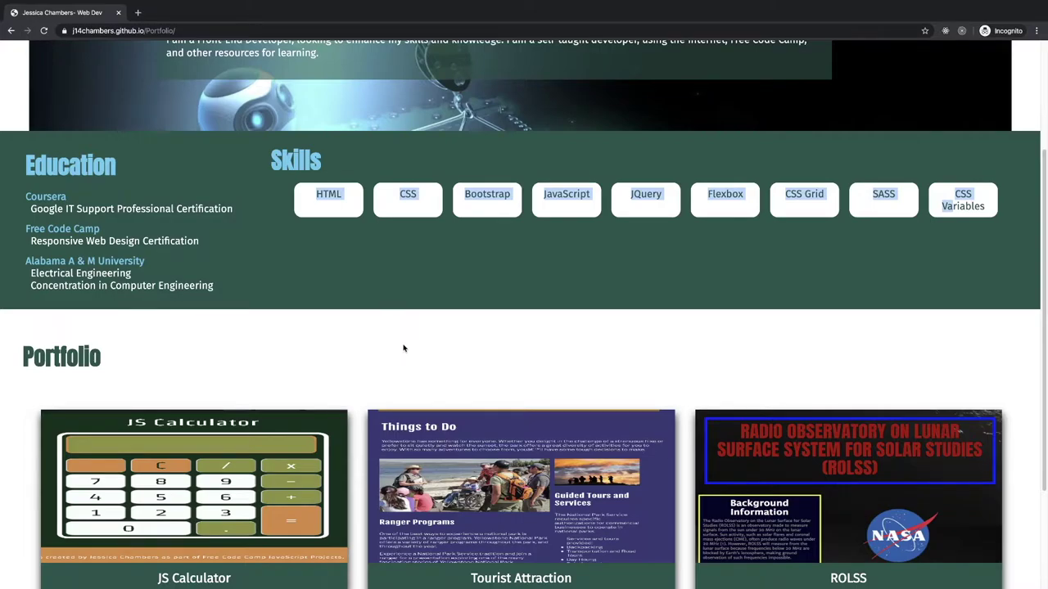
pyautogui.scroll(-2, 402, 347)
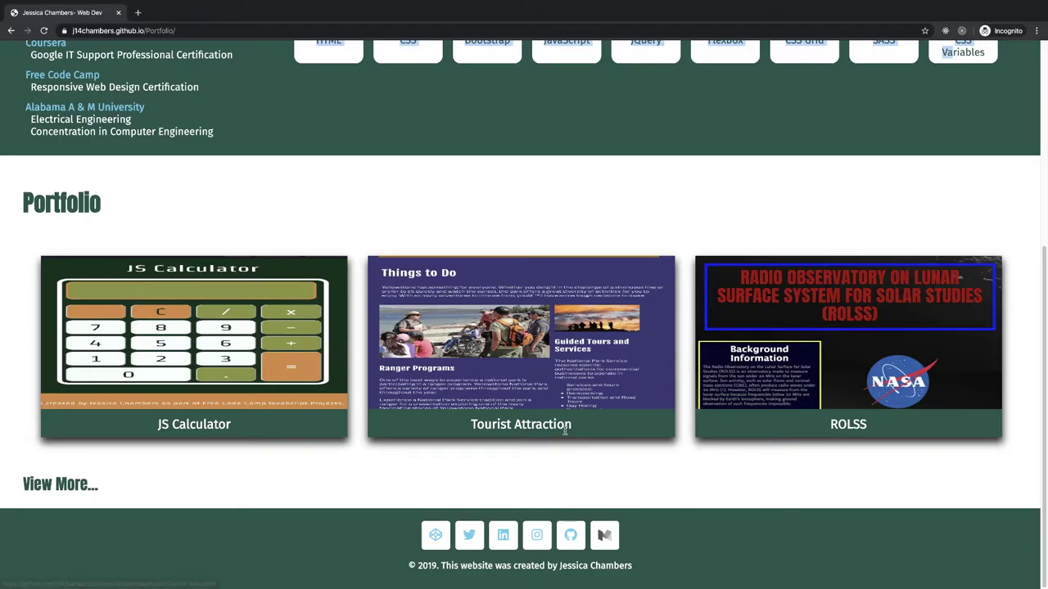
pyautogui.moveTo(470, 427); pyautogui.dragTo(556, 429)
pyautogui.click(582, 431)
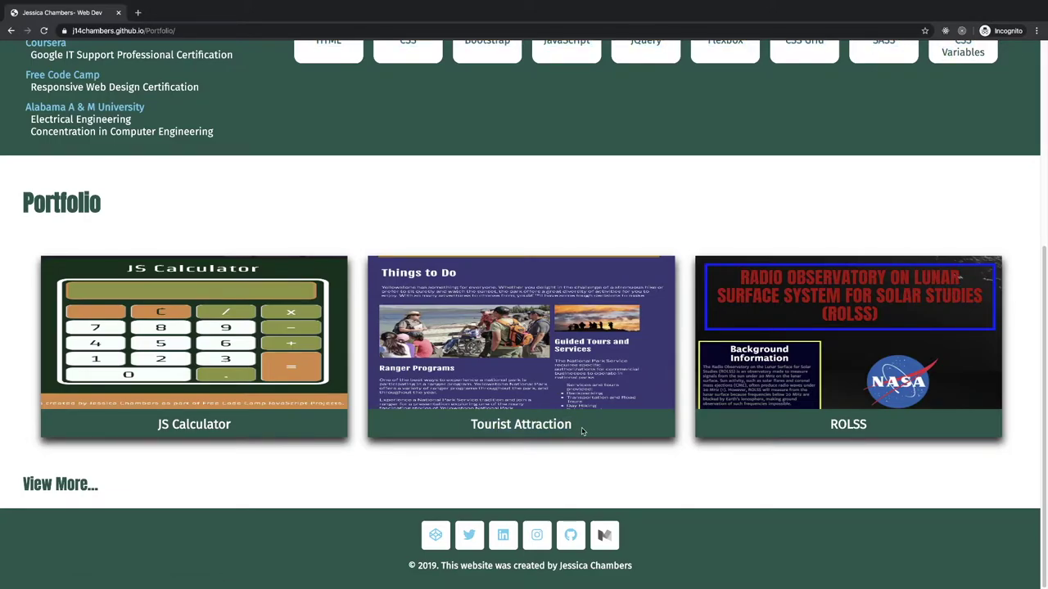
pyautogui.moveTo(153, 433); pyautogui.dragTo(237, 432)
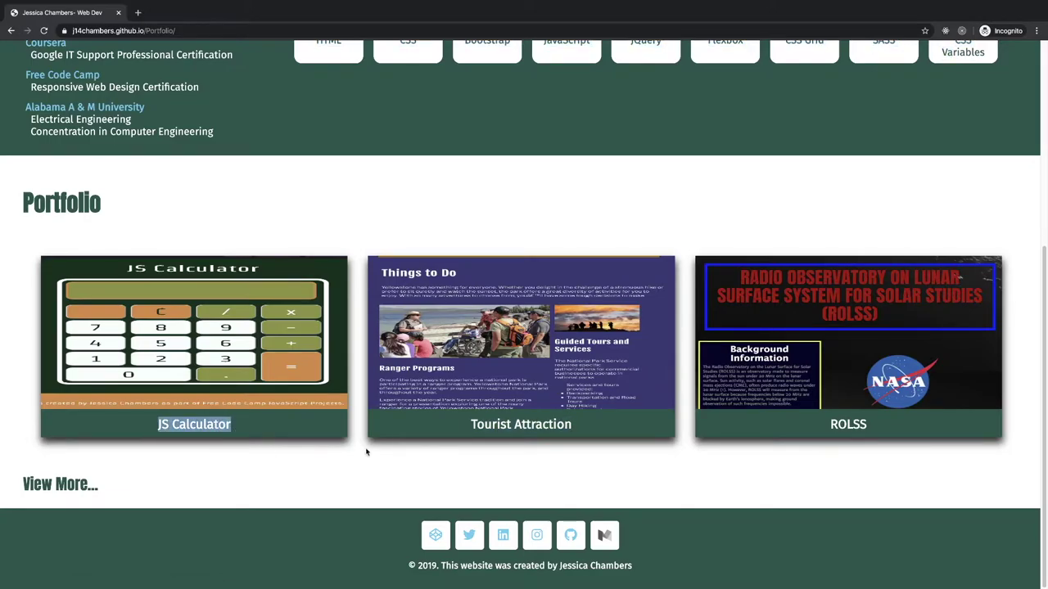
pyautogui.click(939, 429)
pyautogui.moveTo(926, 431); pyautogui.dragTo(790, 442)
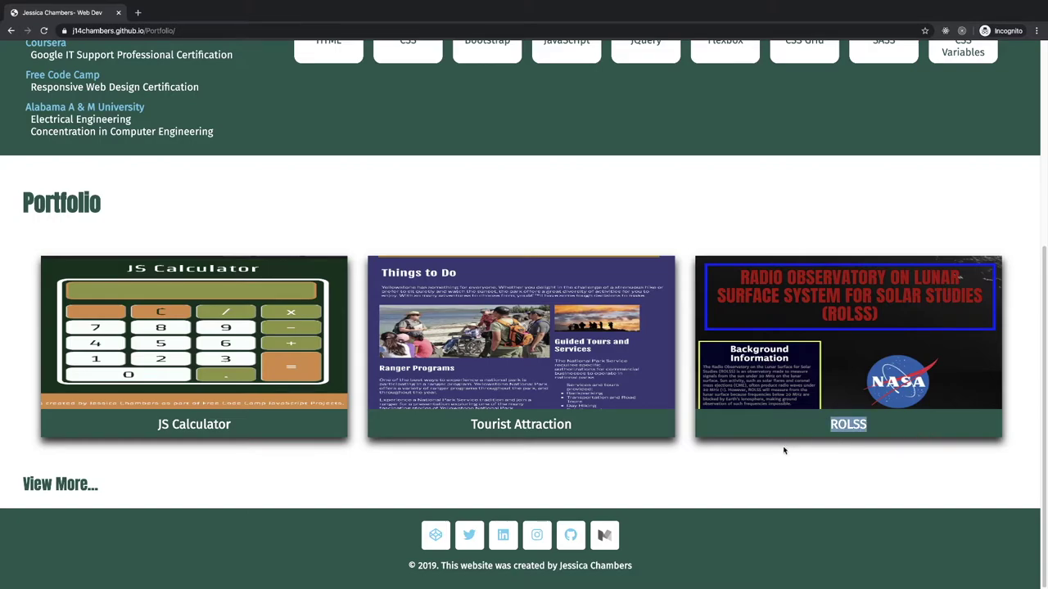
pyautogui.click(781, 451)
pyautogui.press('Home')
pyautogui.press('End')
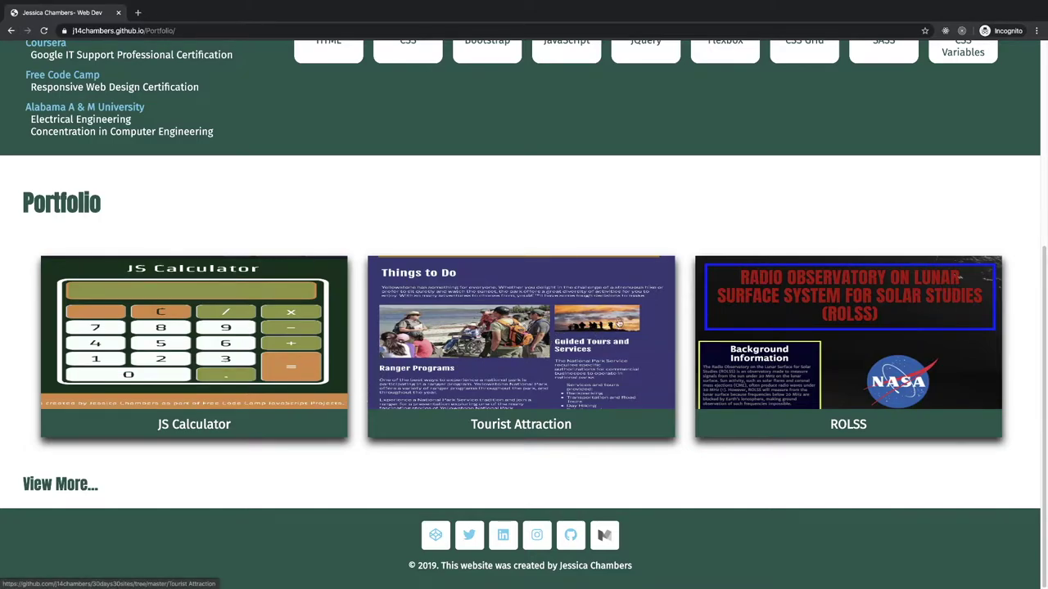
pyautogui.moveTo(486, 422); pyautogui.dragTo(584, 417)
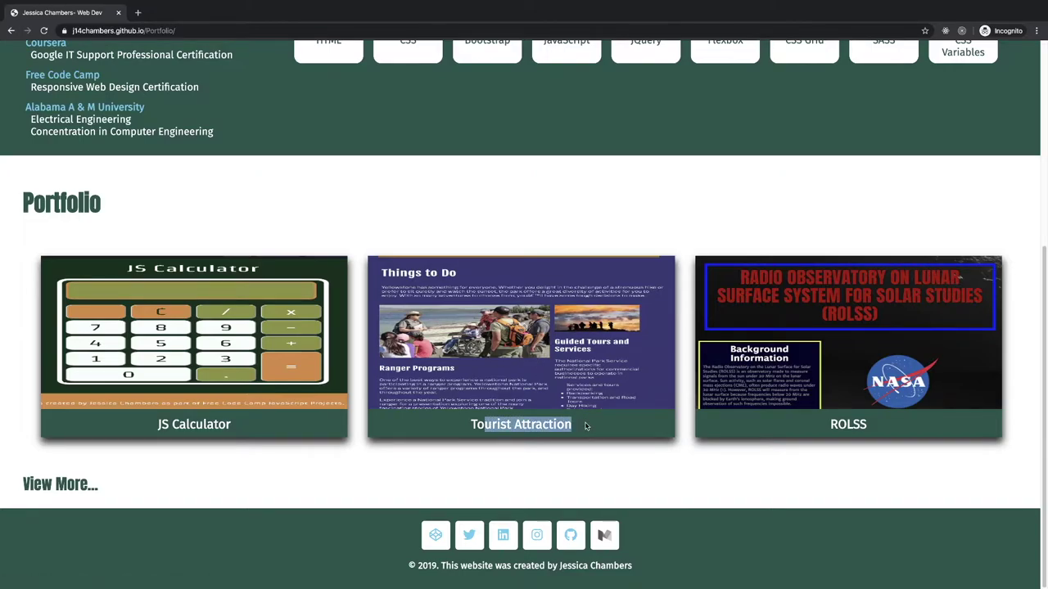
pyautogui.moveTo(597, 431); pyautogui.dragTo(461, 434)
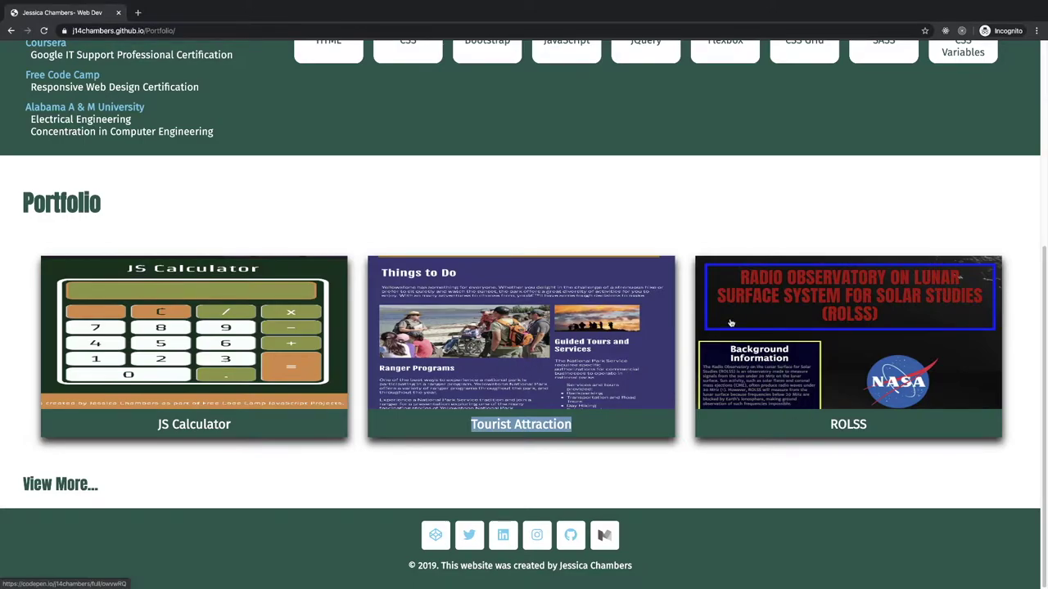
pyautogui.click(757, 229)
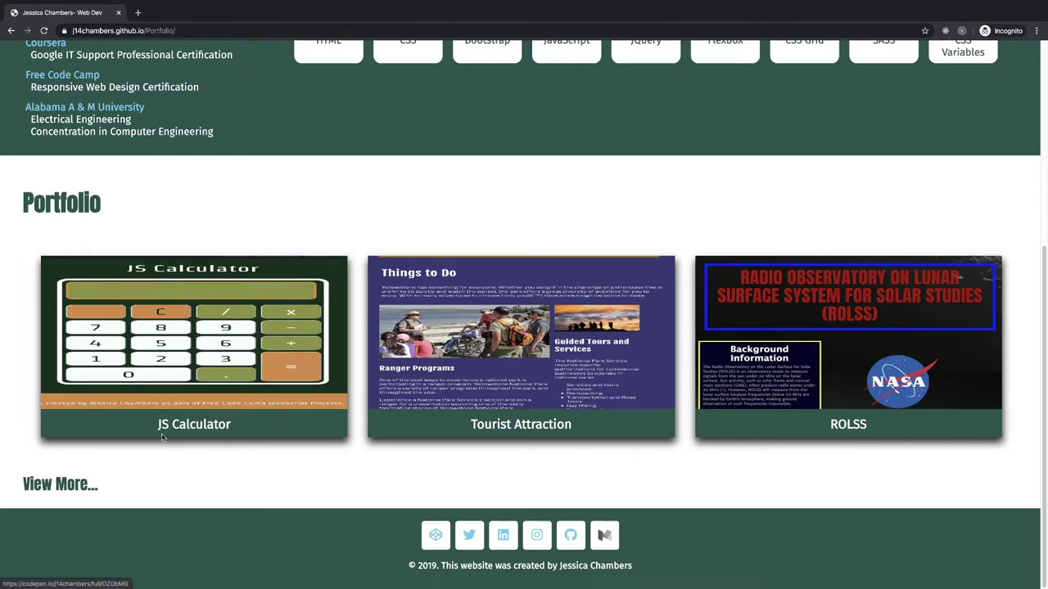
pyautogui.moveTo(156, 424); pyautogui.dragTo(233, 432)
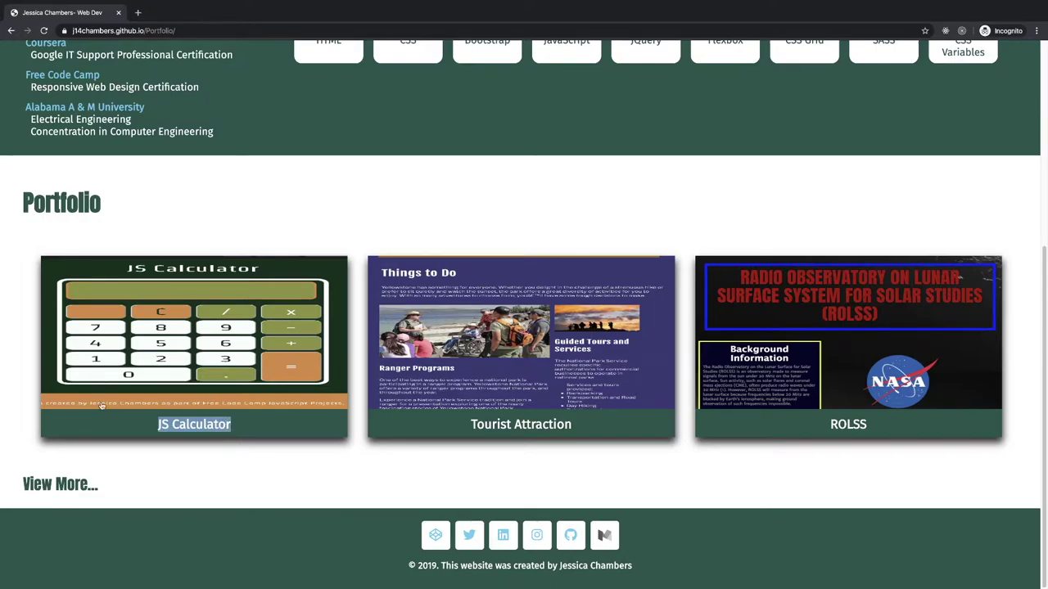
pyautogui.click(101, 457)
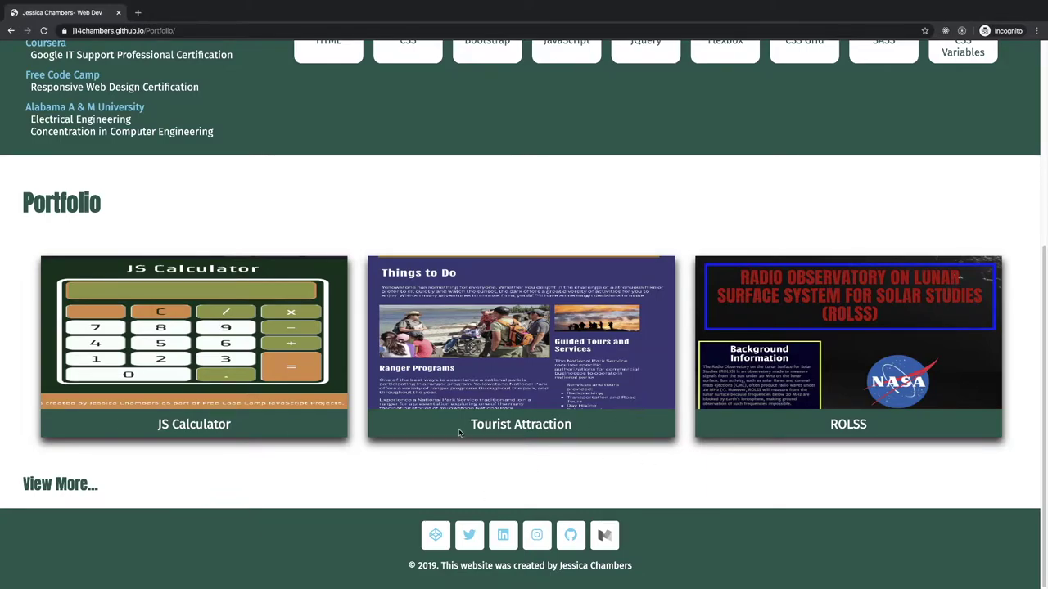
pyautogui.moveTo(459, 433); pyautogui.dragTo(603, 433)
pyautogui.scroll(1, 643, 194)
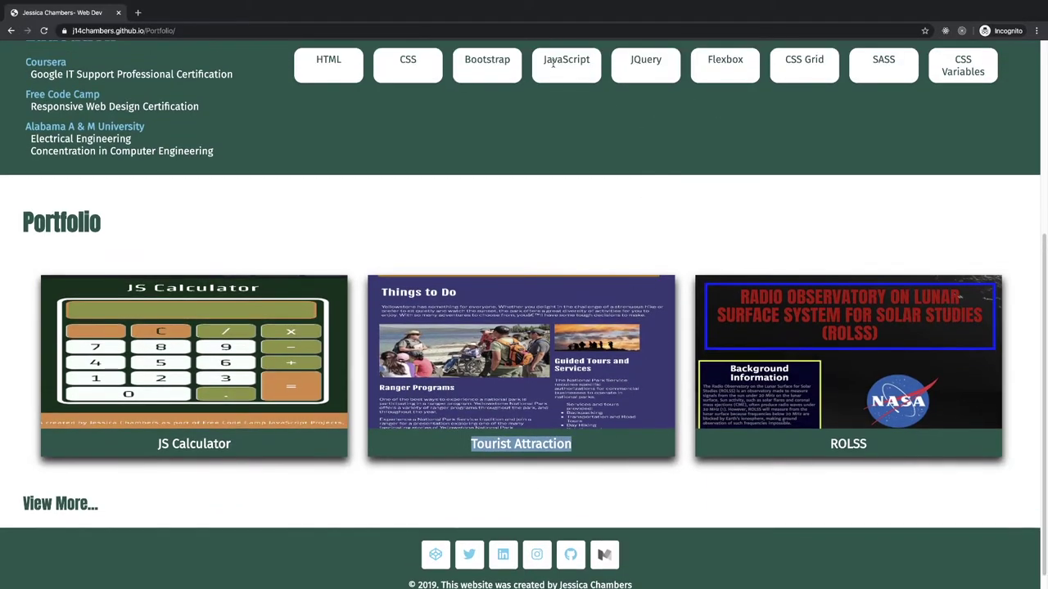
pyautogui.scroll(-1, 521, 392)
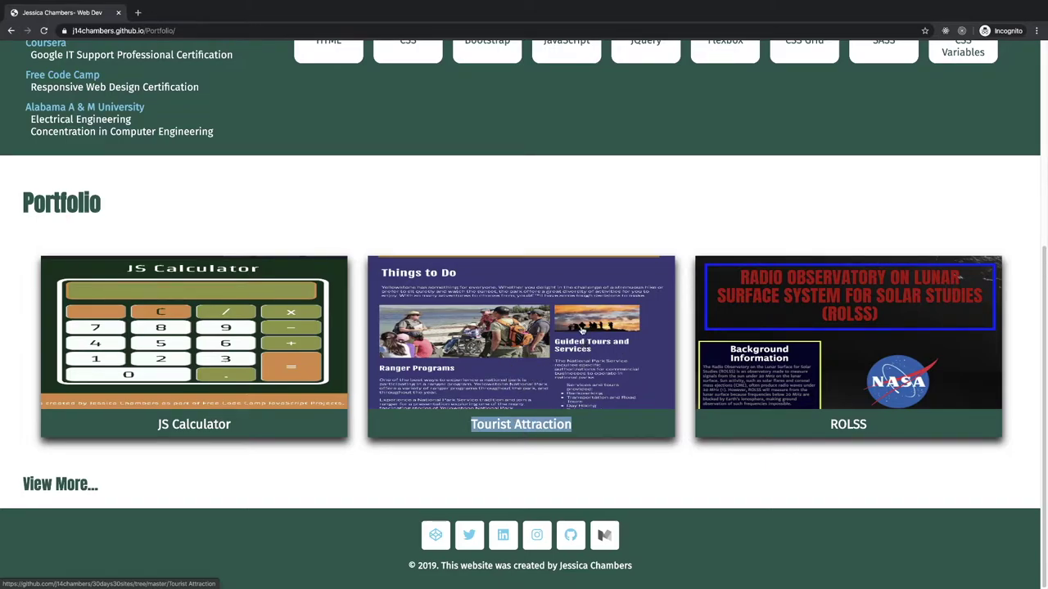
pyautogui.click(43, 30)
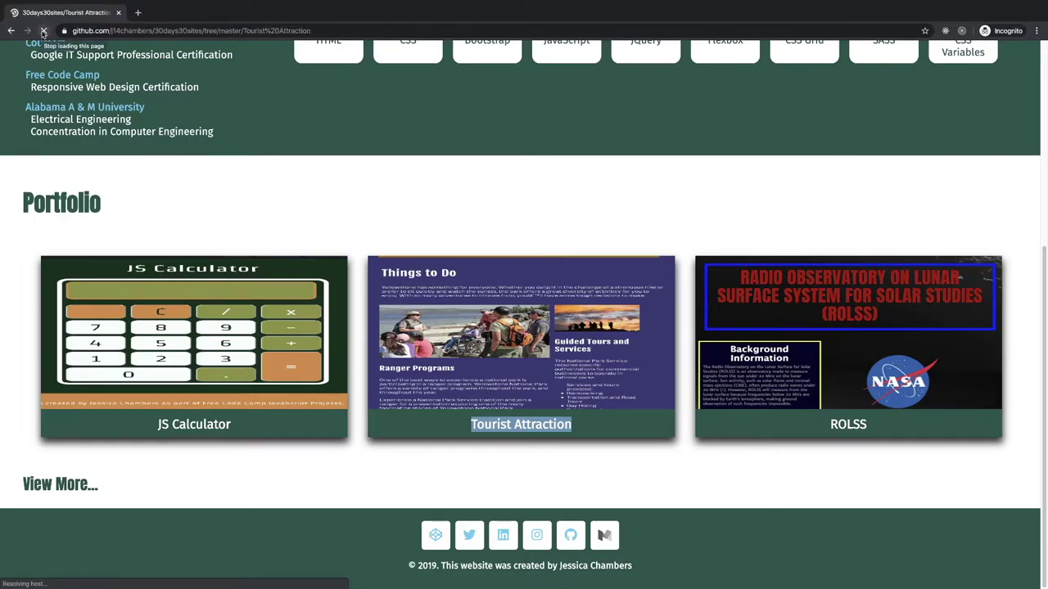
pyautogui.click(12, 31)
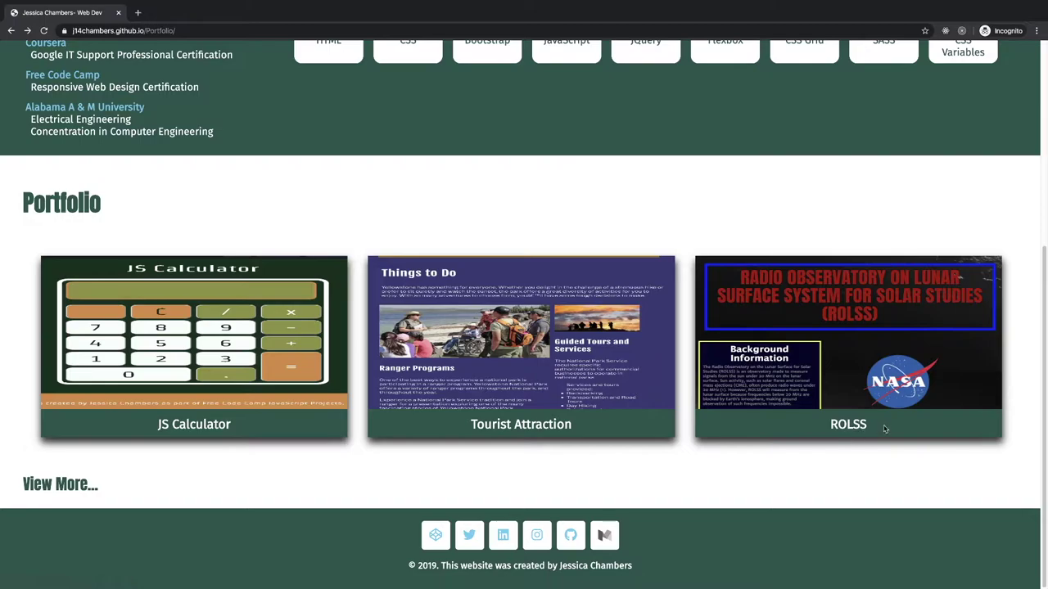
pyautogui.moveTo(884, 424); pyautogui.dragTo(788, 423)
pyautogui.scroll(1, 741, 507)
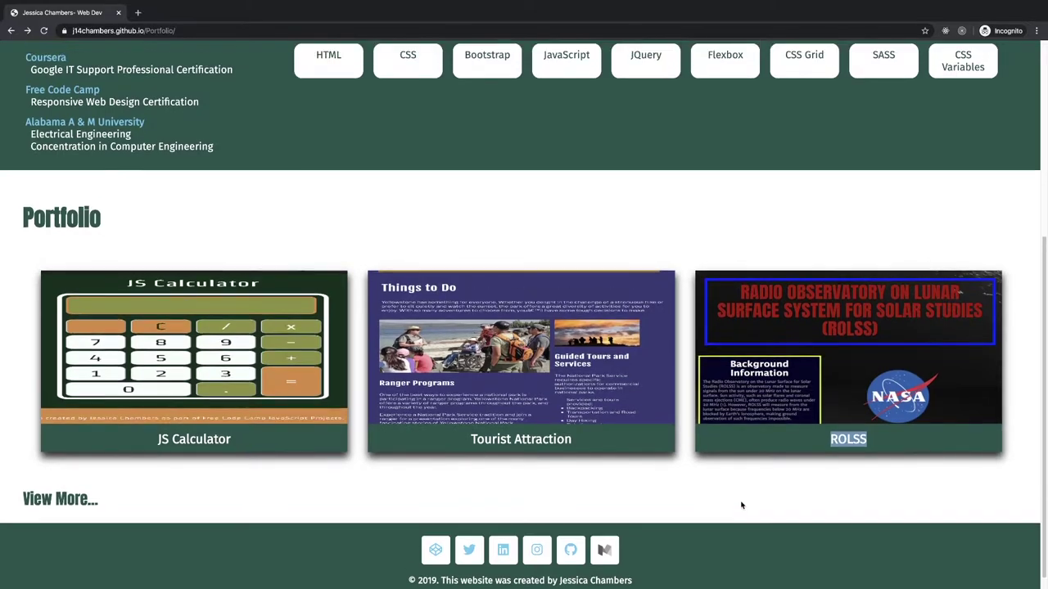
pyautogui.scroll(-1, 741, 508)
# Step: Open the full projects page via View More, skim it, and go back home
pyautogui.click(69, 491)
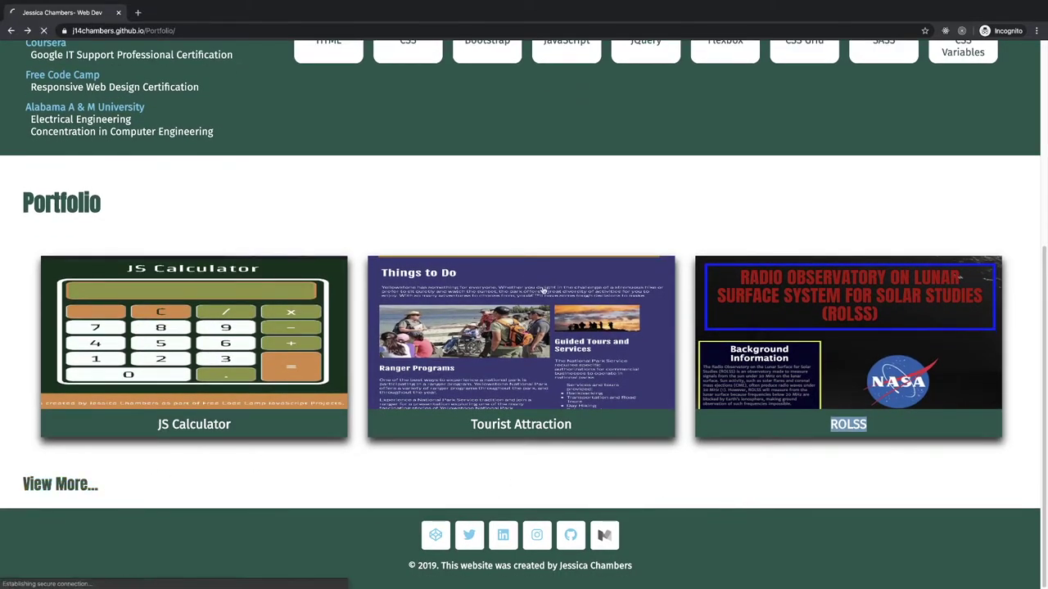
pyautogui.scroll(-8, 541, 344)
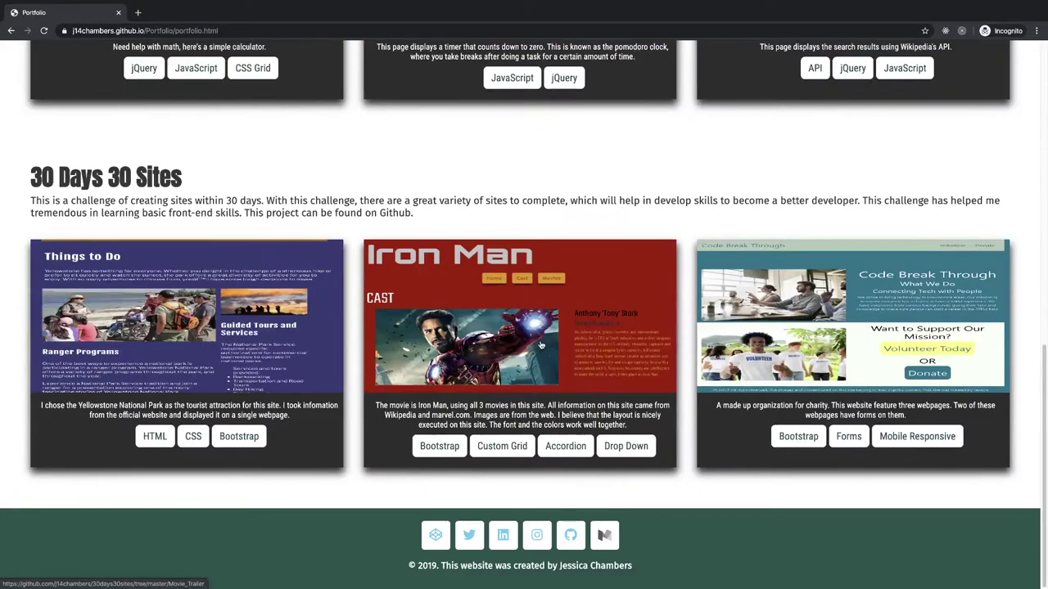
pyautogui.scroll(10, 540, 345)
pyautogui.scroll(-7, 171, 118)
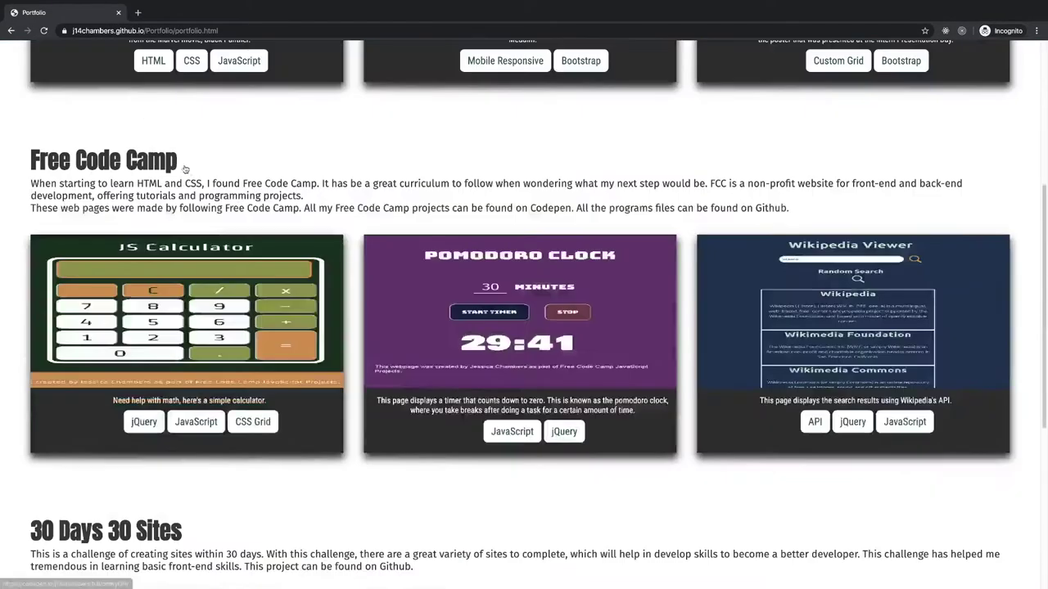
pyautogui.scroll(7, 305, 279)
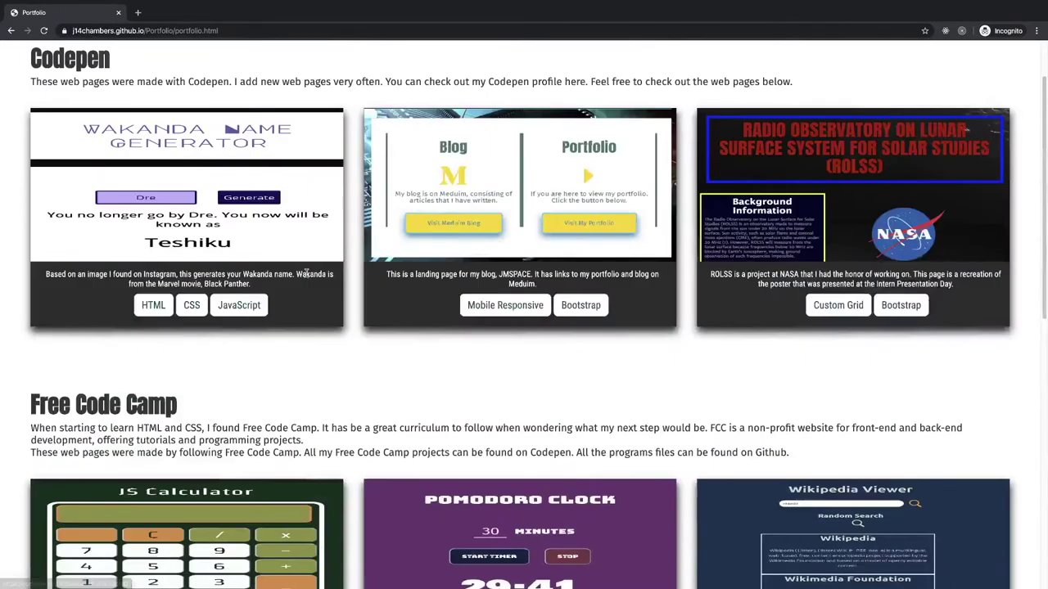
pyautogui.scroll(-7, 306, 279)
pyautogui.scroll(10, 38, 54)
pyautogui.hotkey('alt', 'Left')
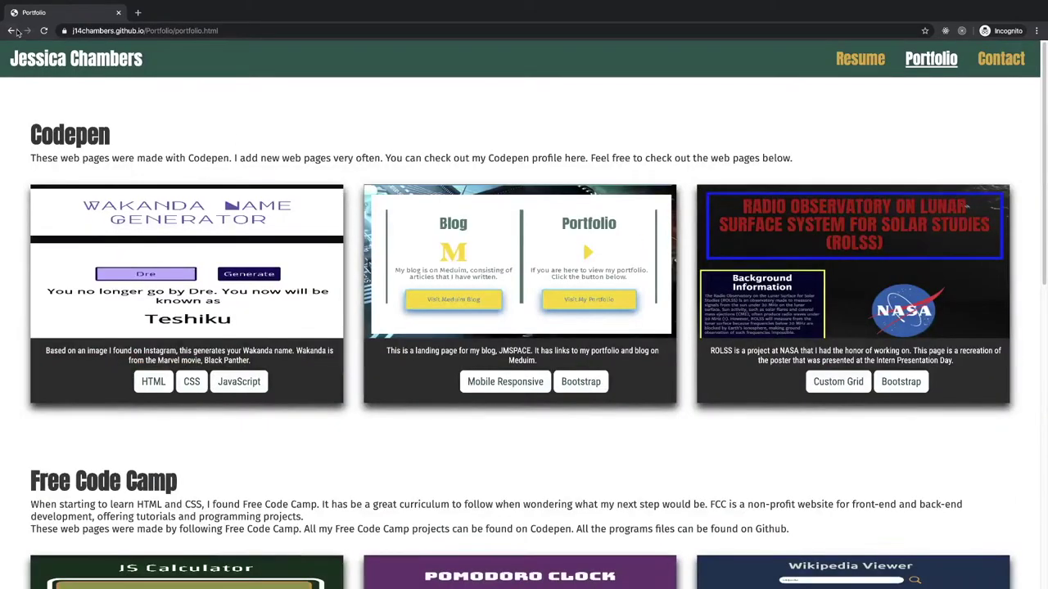
# Step: Reopen portfolio.html and review its Codepen, Free Code Camp and 30 Days 30 Sites sections top to bottom
pyautogui.scroll(4, 450, 327)
pyautogui.scroll(-4, 446, 325)
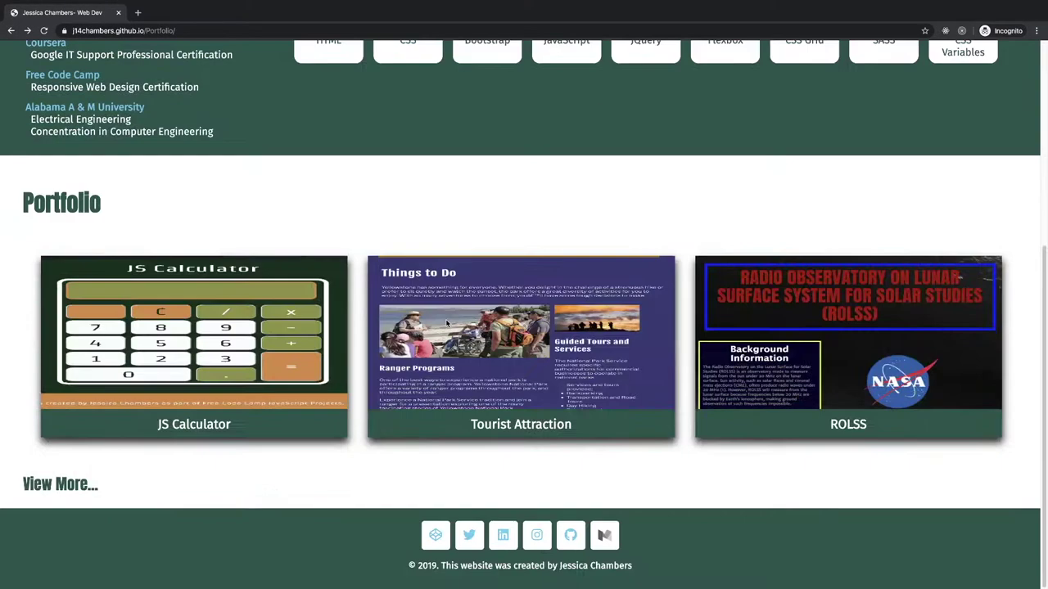
pyautogui.scroll(4, 449, 295)
pyautogui.scroll(-4, 449, 290)
pyautogui.scroll(4, 483, 270)
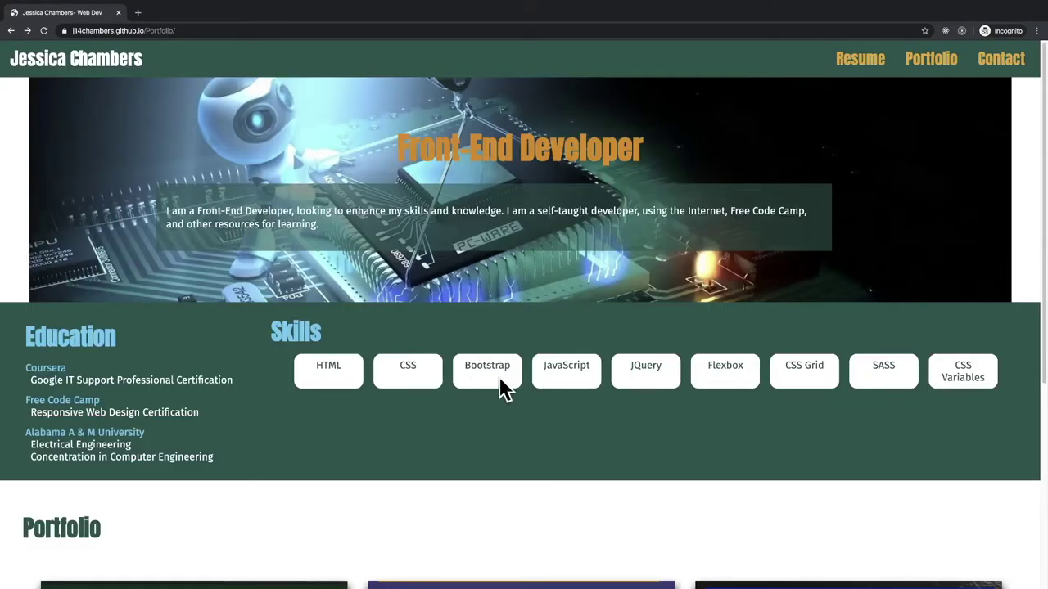
pyautogui.scroll(-4, 467, 374)
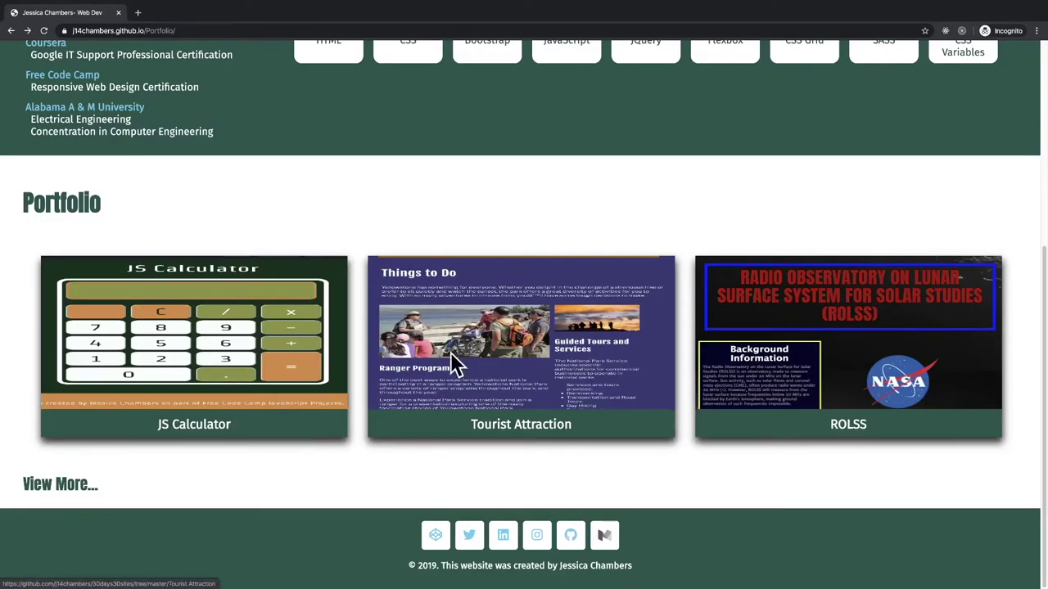
pyautogui.click(61, 484)
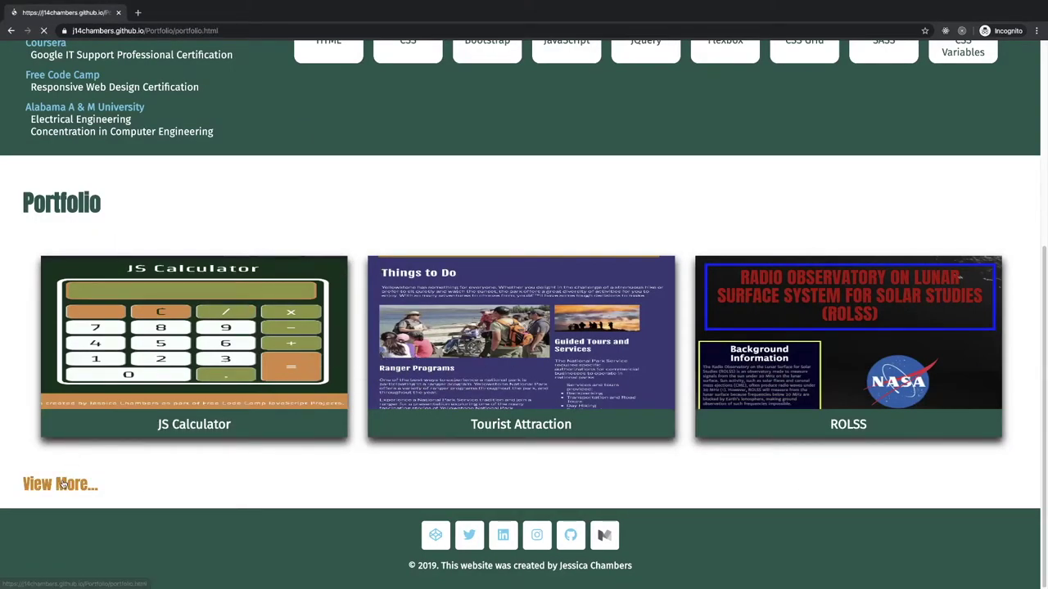
pyautogui.scroll(-10, 546, 372)
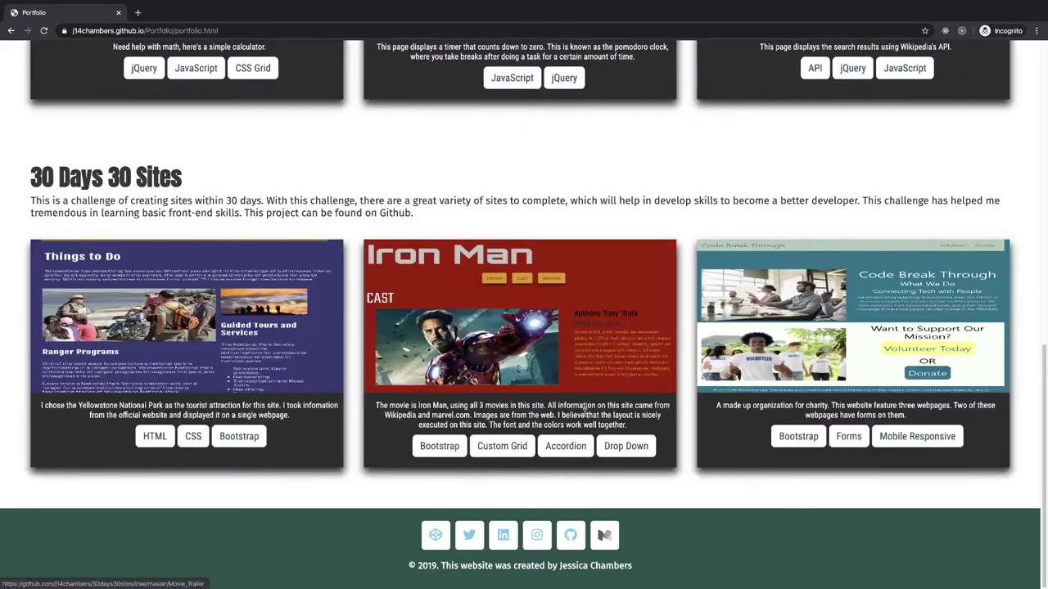
pyautogui.press('Home')
pyautogui.press('End')
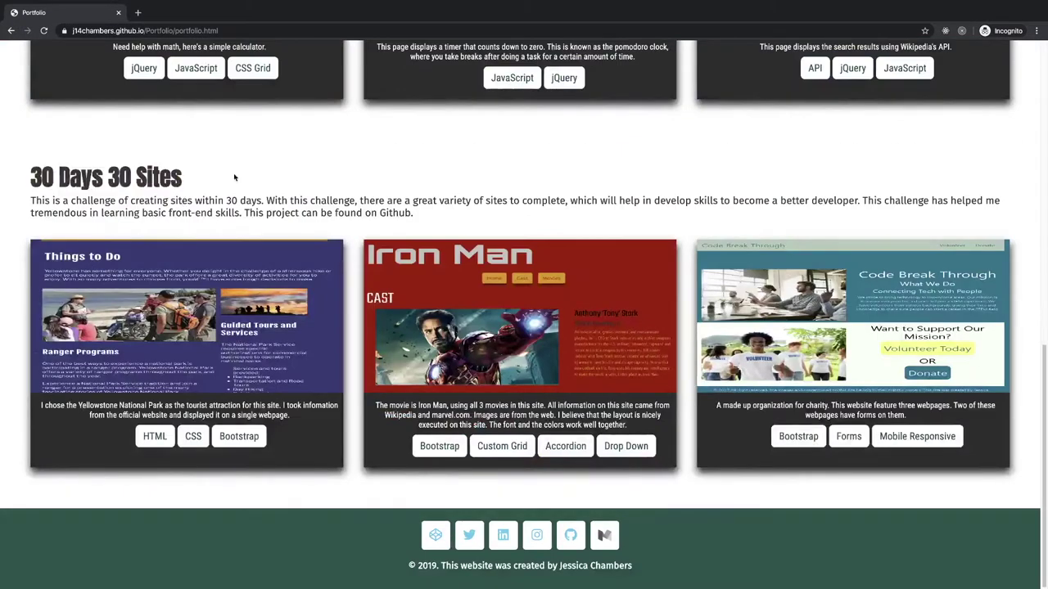
pyautogui.scroll(3, 307, 363)
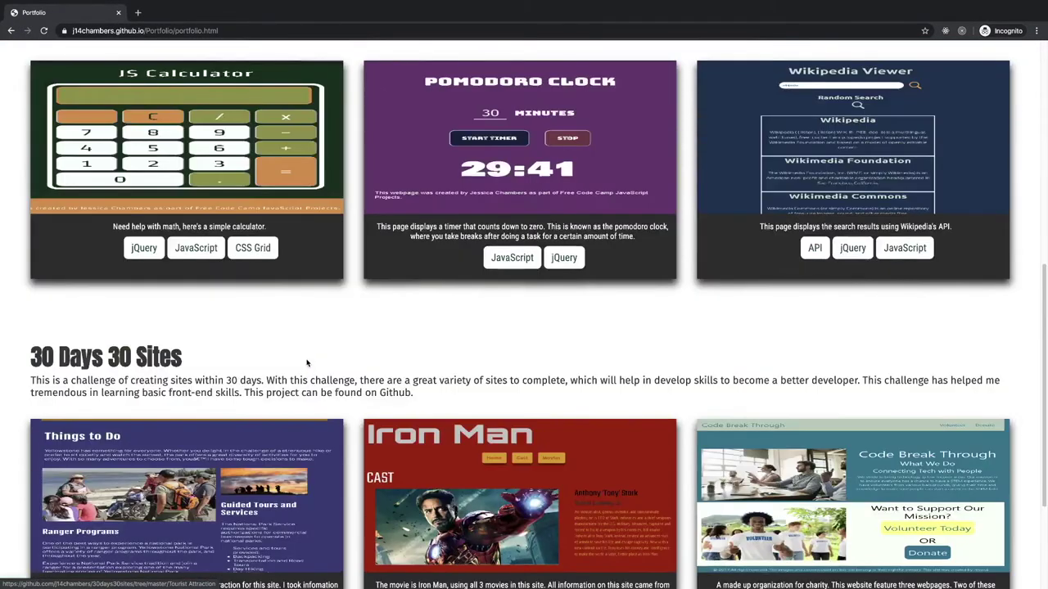
pyautogui.scroll(-3, 307, 363)
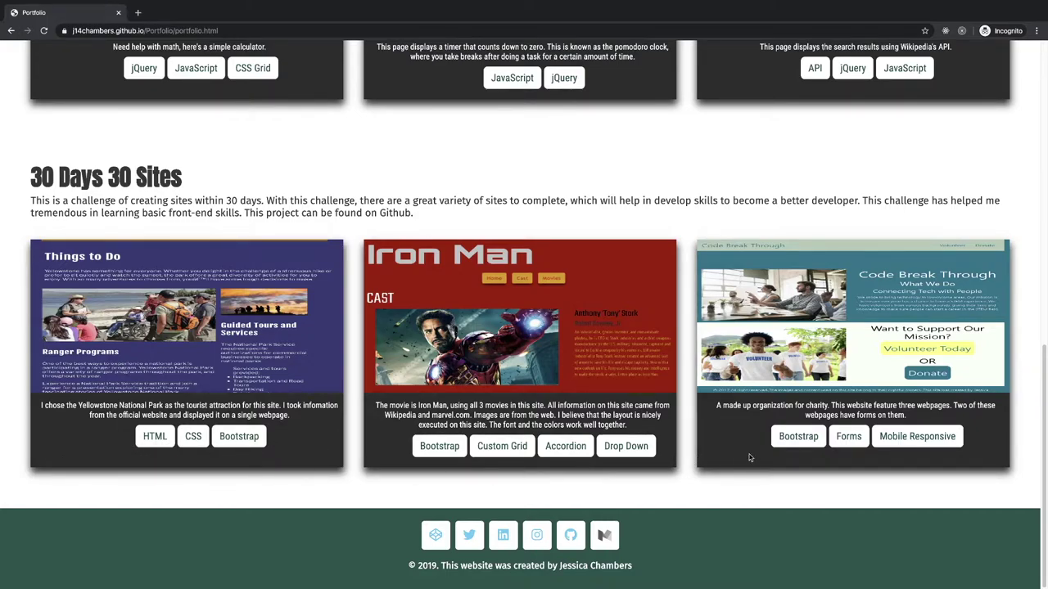
pyautogui.scroll(3, 812, 432)
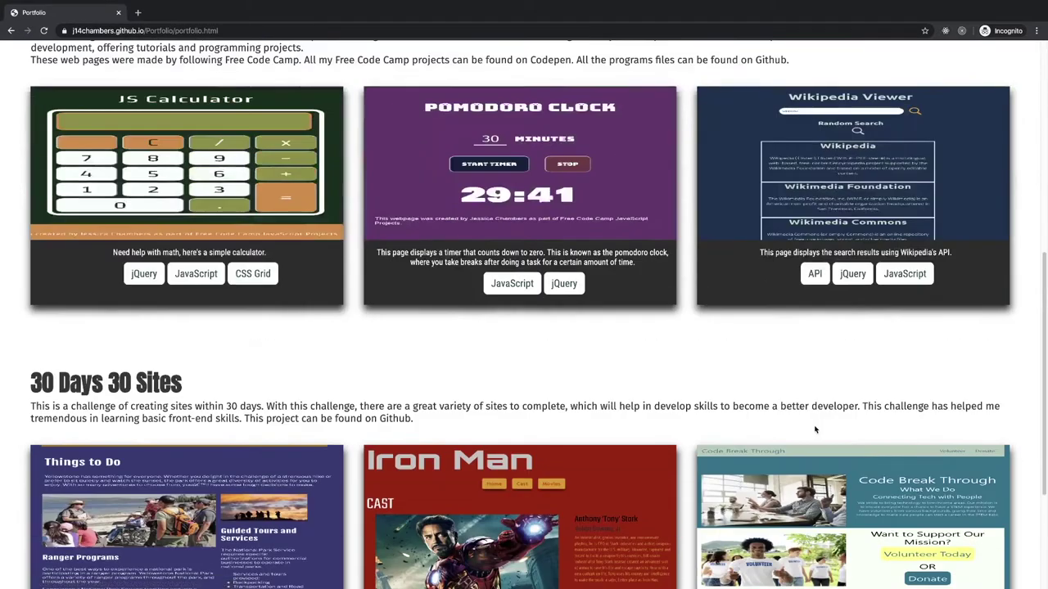
pyautogui.scroll(-1, 790, 435)
pyautogui.scroll(2, 790, 435)
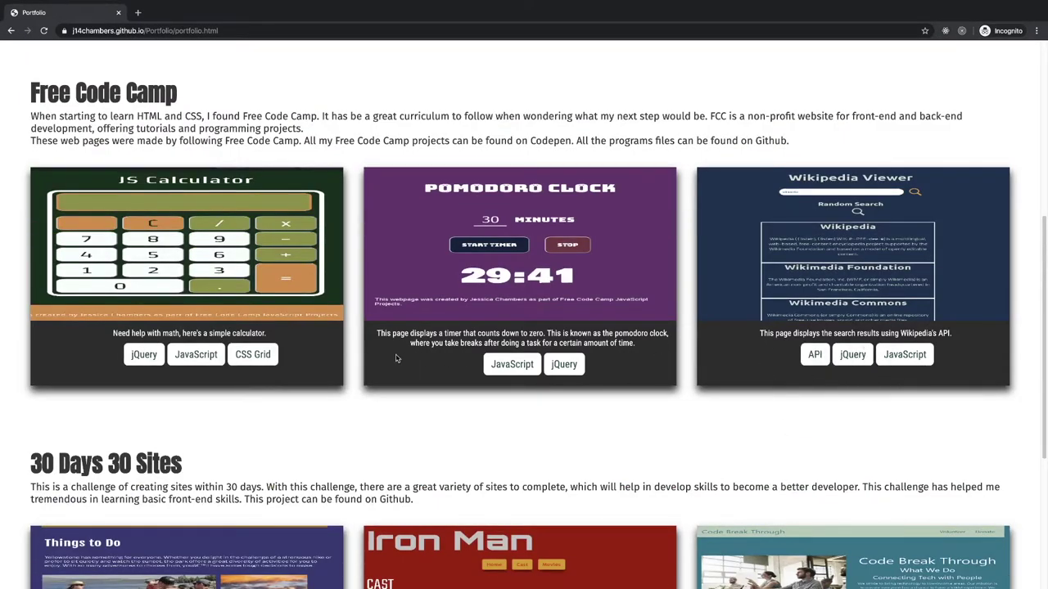
pyautogui.scroll(5, 398, 359)
# Step: Return to the home page and open the Contact Me page from the nav bar
pyautogui.click(12, 30)
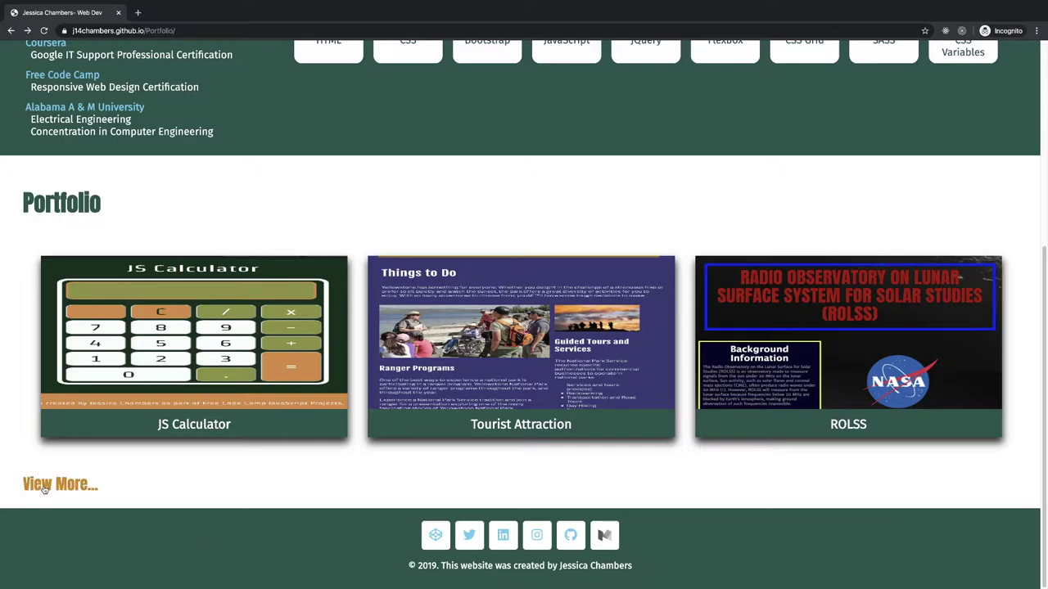
pyautogui.scroll(4, 496, 511)
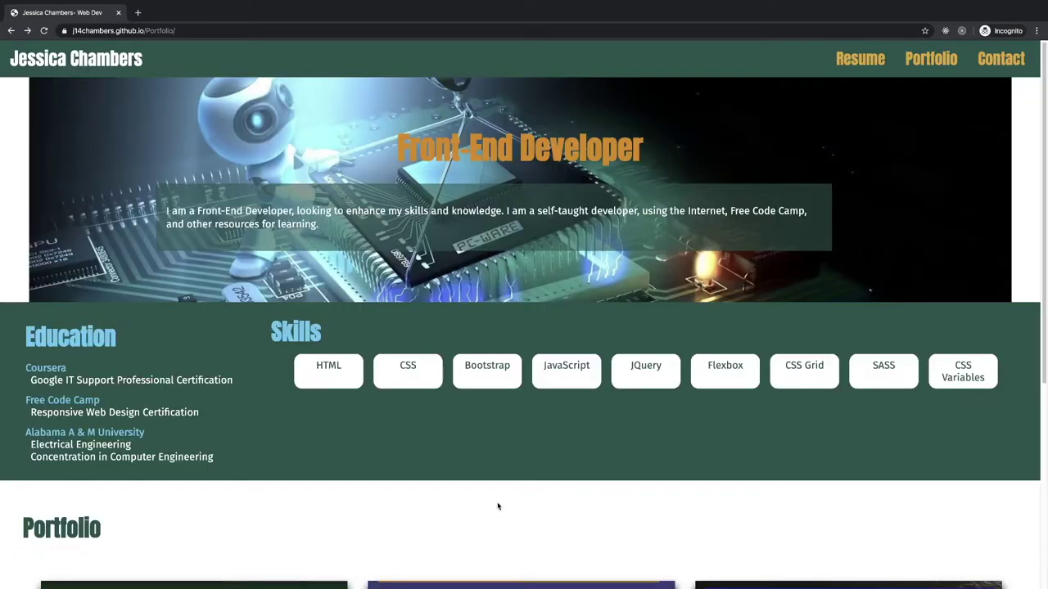
pyautogui.click(989, 61)
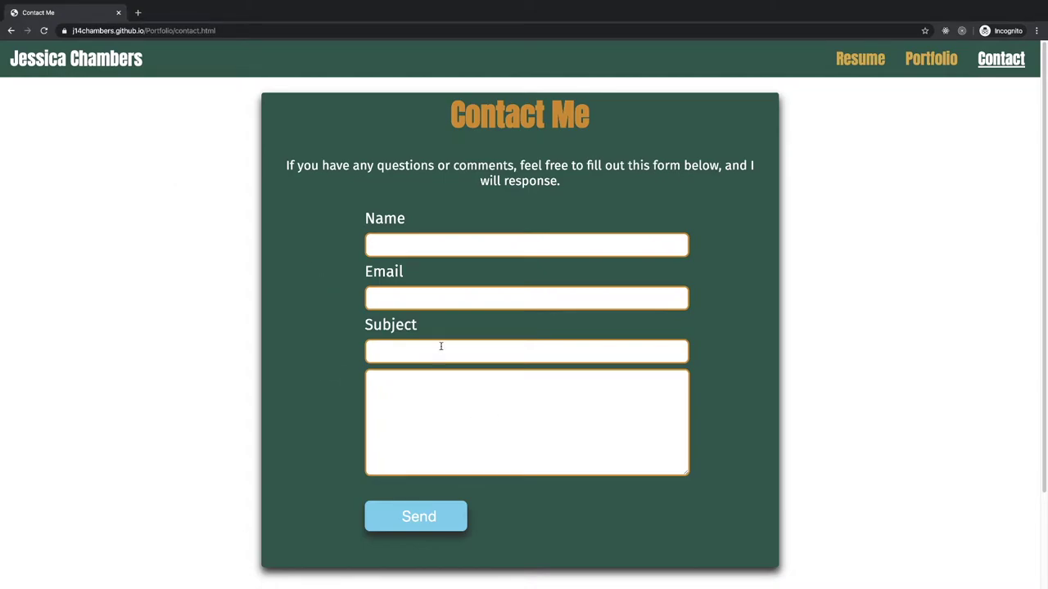
# Step: Try the Subject and message fields of the contact form, check the footer, then go back home
pyautogui.click(410, 347)
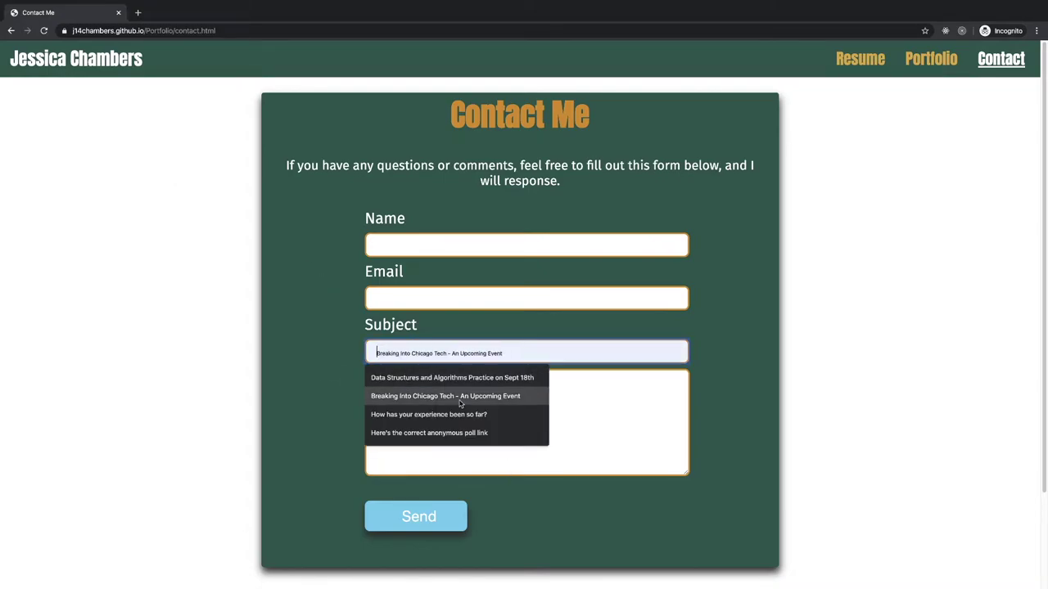
pyautogui.click(636, 416)
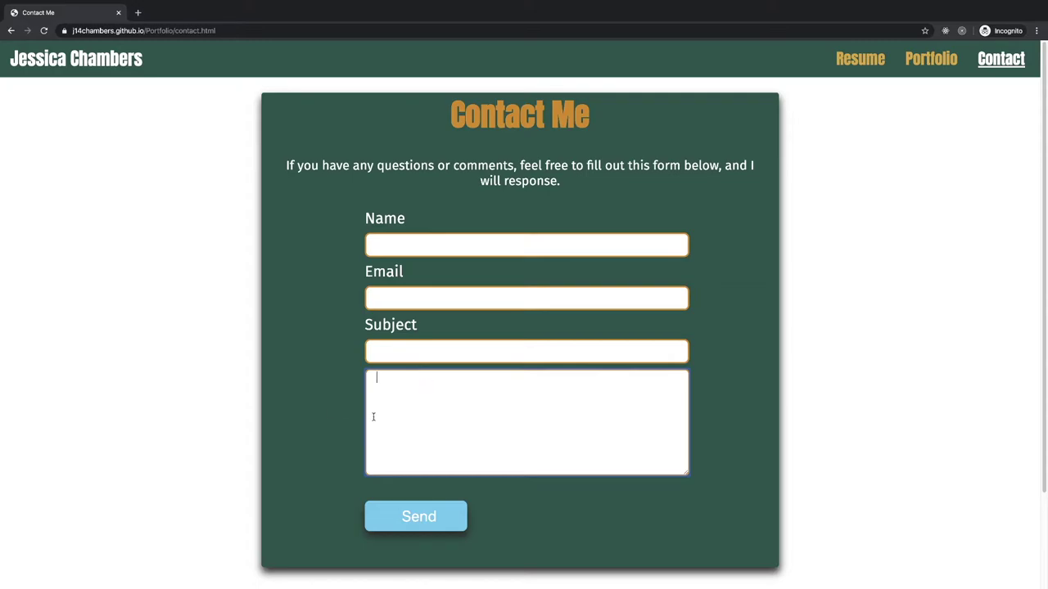
pyautogui.click(310, 368)
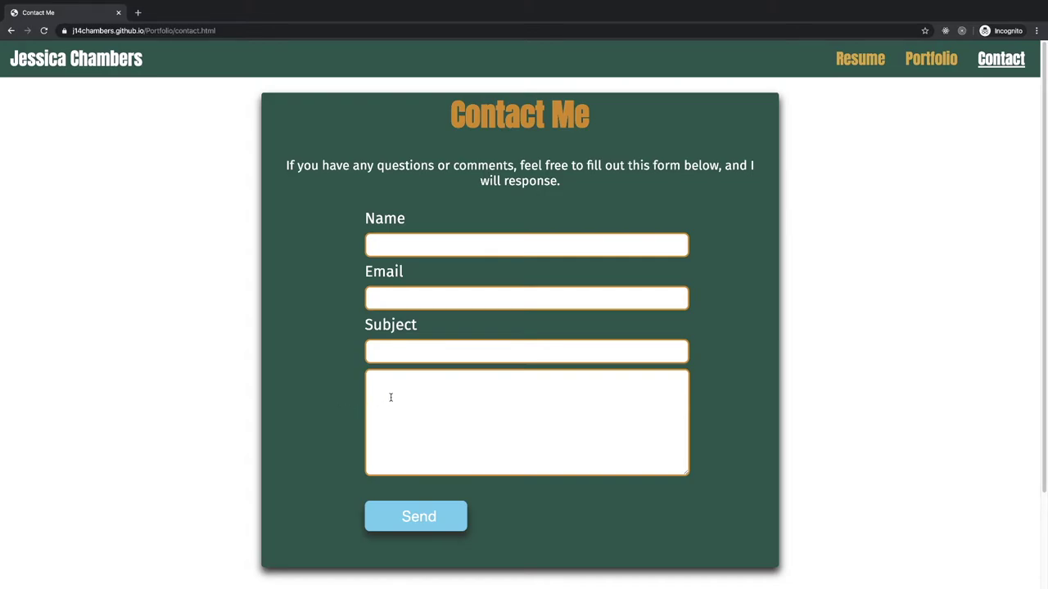
pyautogui.scroll(-3, 443, 405)
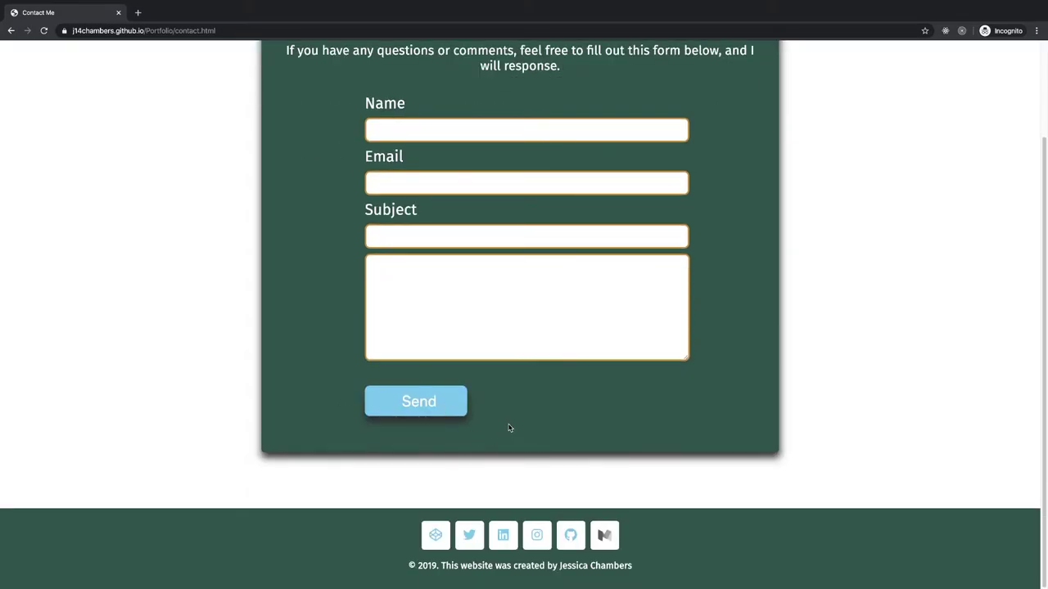
pyautogui.scroll(3, 377, 256)
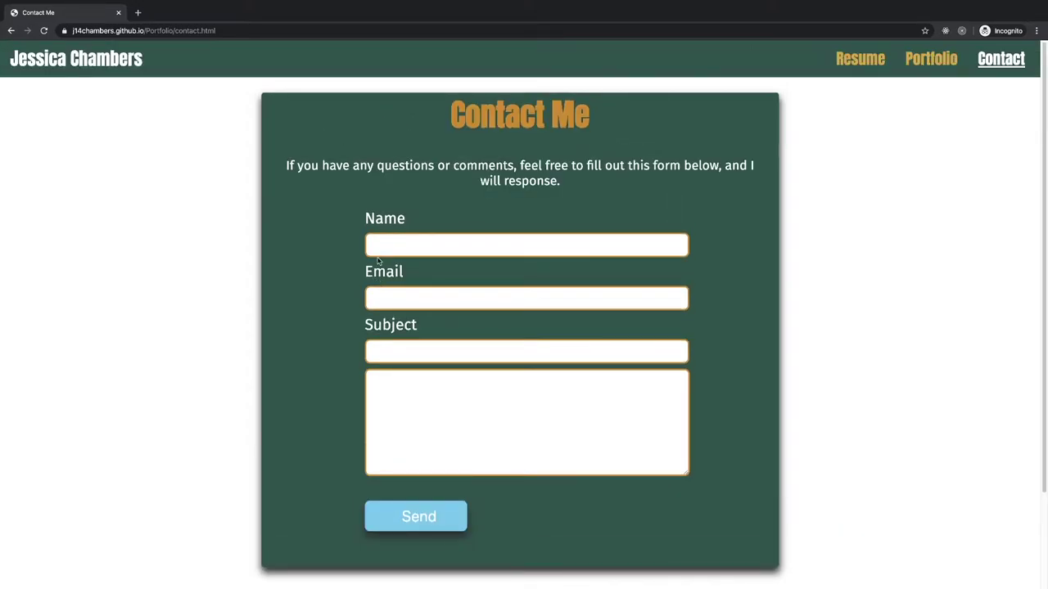
pyautogui.click(12, 31)
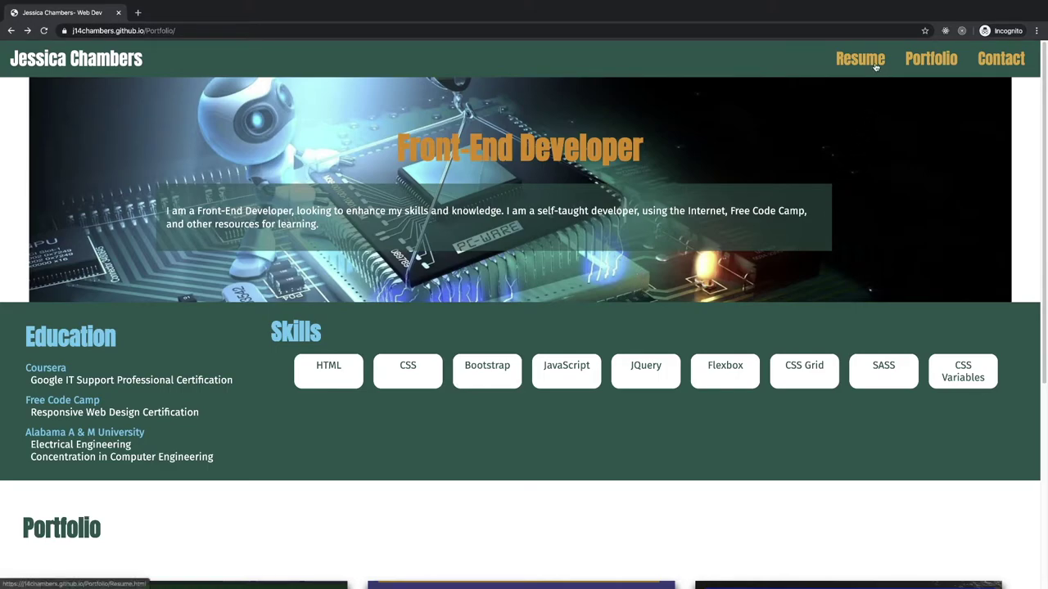
pyautogui.moveTo(398, 145); pyautogui.dragTo(611, 137)
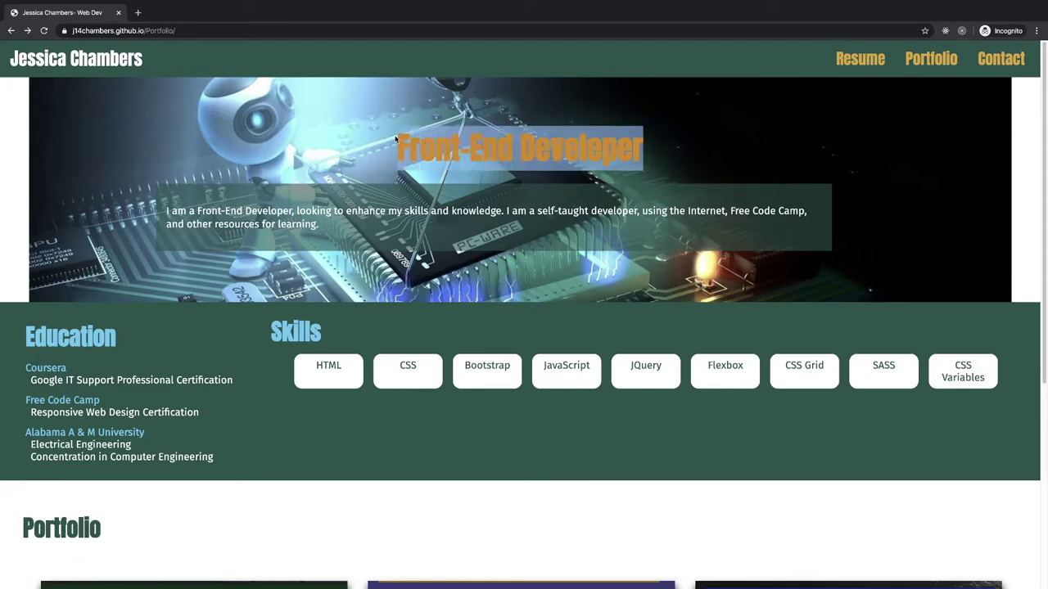
pyautogui.click(395, 139)
pyautogui.moveTo(434, 141); pyautogui.dragTo(687, 148)
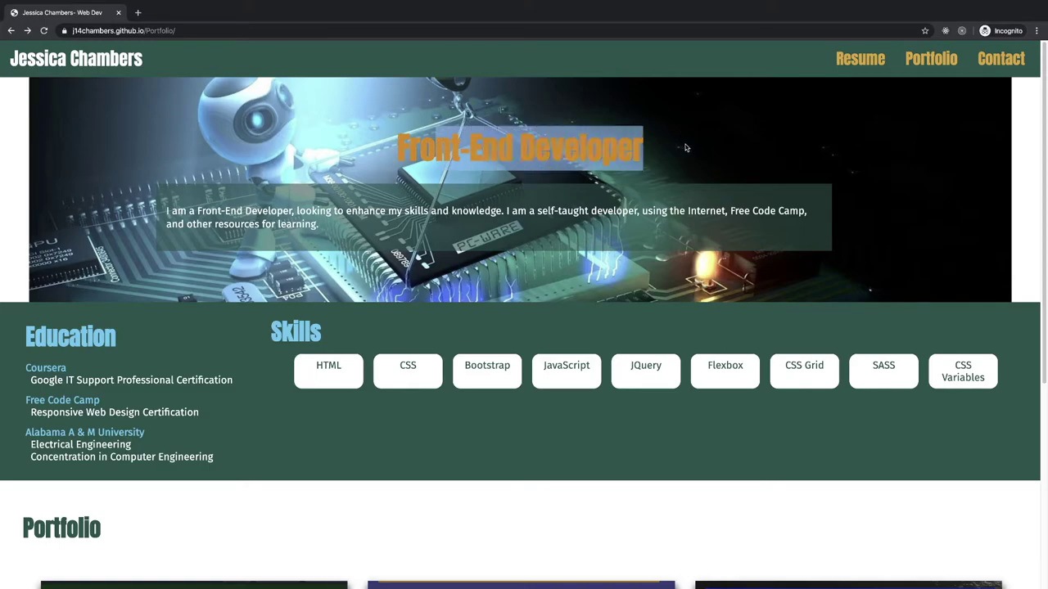
pyautogui.click(693, 148)
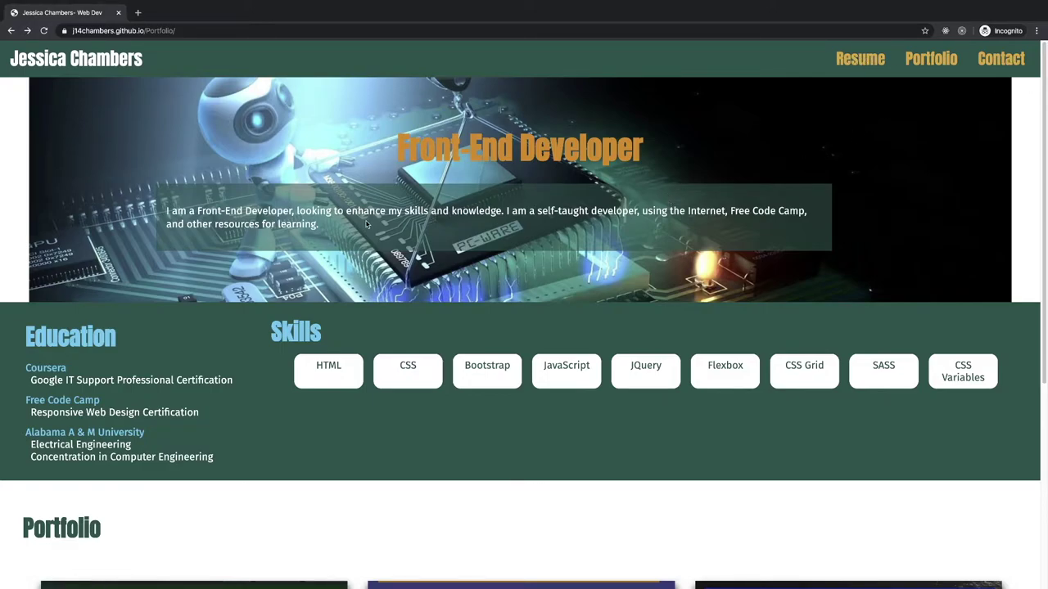
pyautogui.scroll(-1, 442, 206)
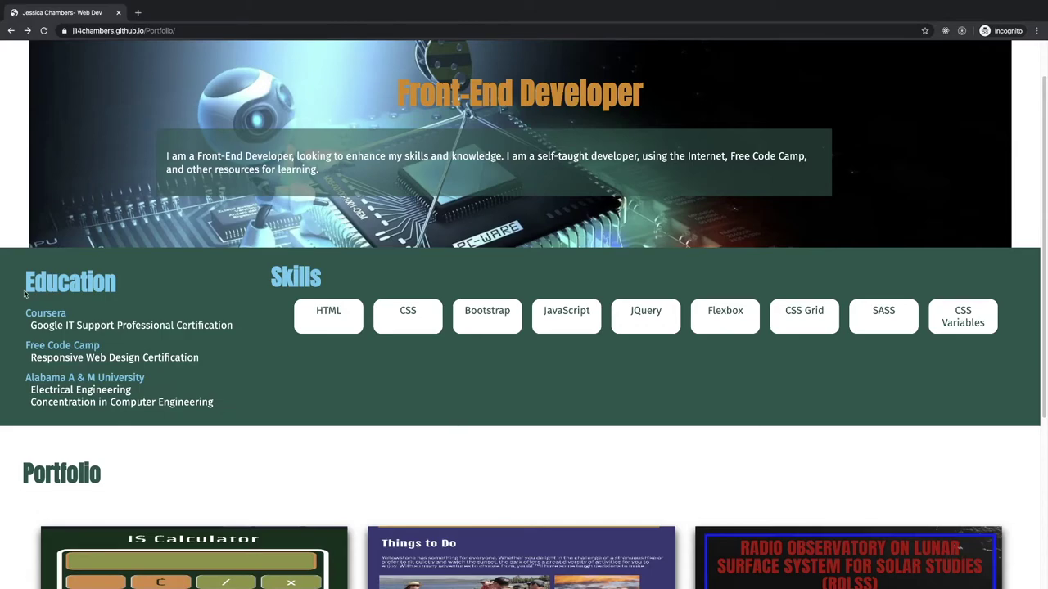
pyautogui.scroll(1, 25, 293)
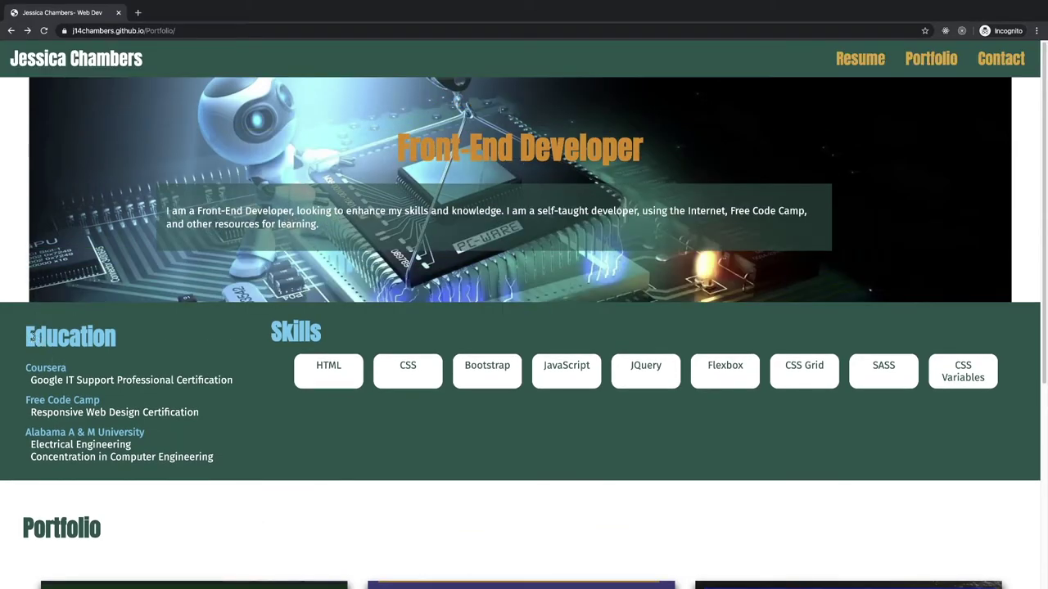
pyautogui.moveTo(30, 335); pyautogui.dragTo(167, 336)
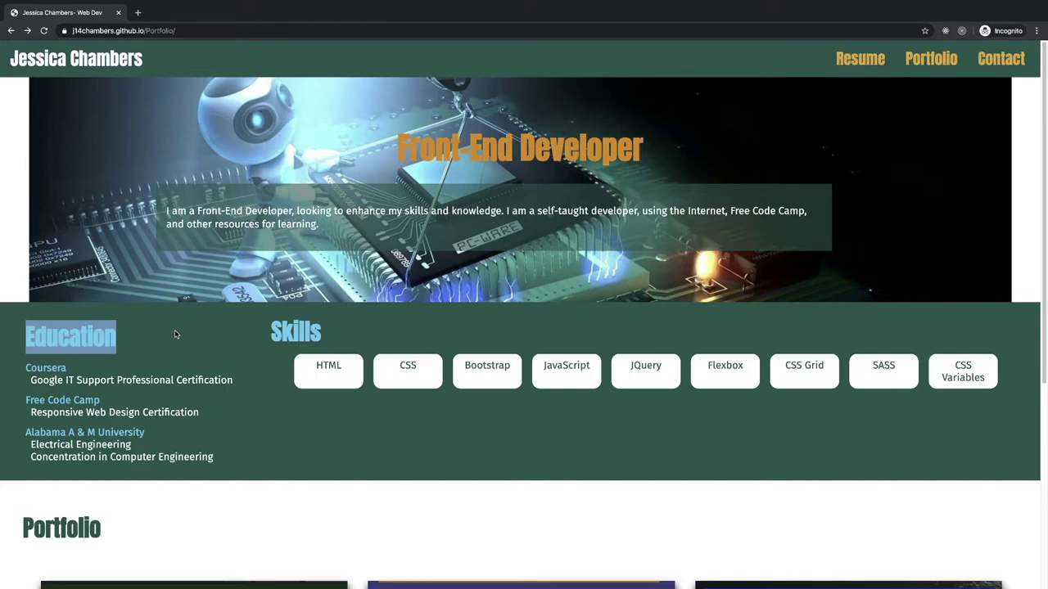
pyautogui.scroll(-1, 175, 333)
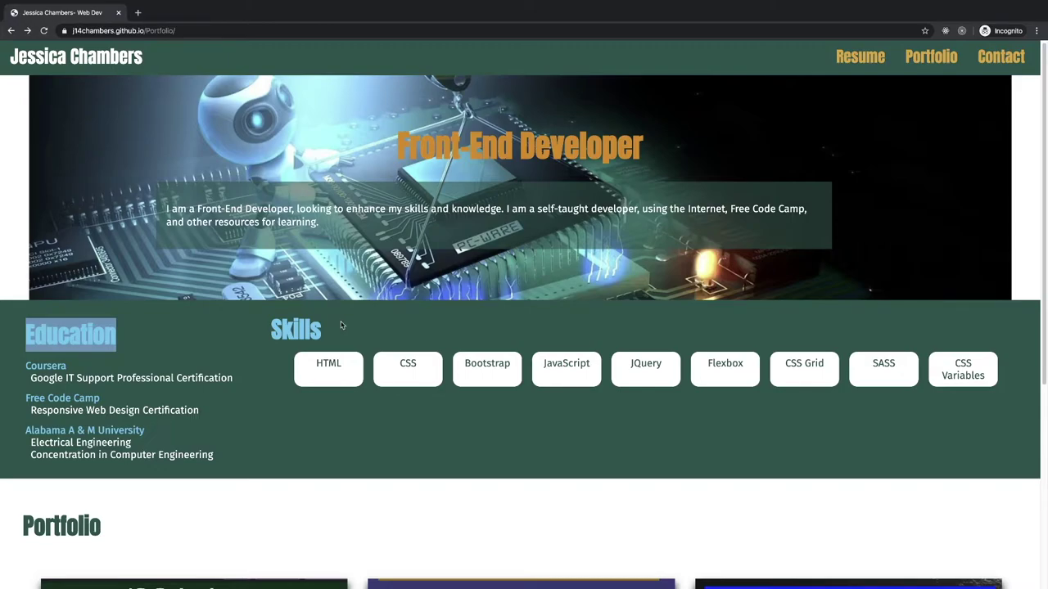
pyautogui.moveTo(396, 145); pyautogui.dragTo(671, 138)
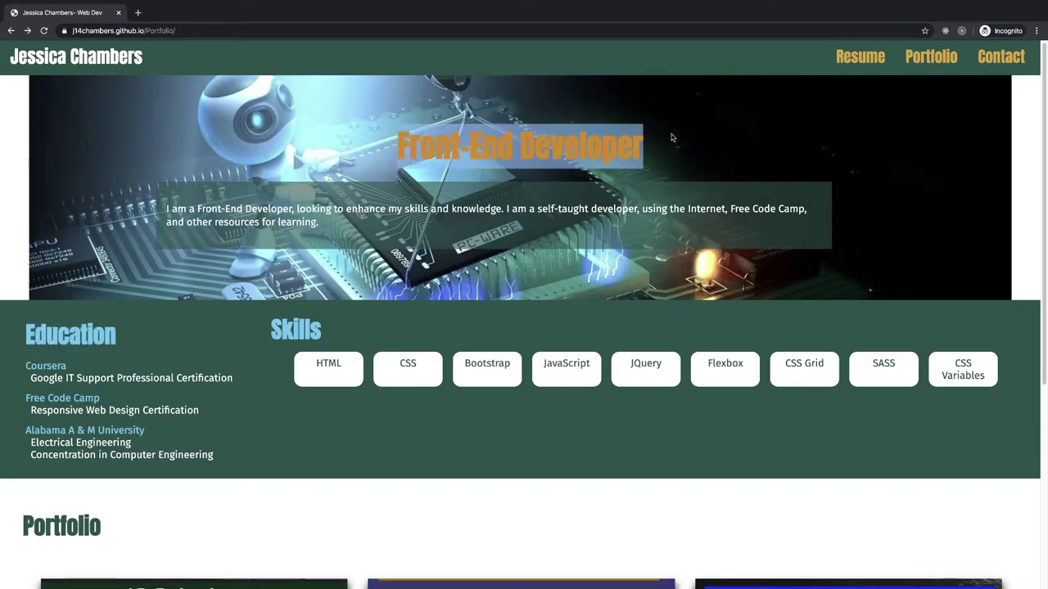
pyautogui.click(671, 137)
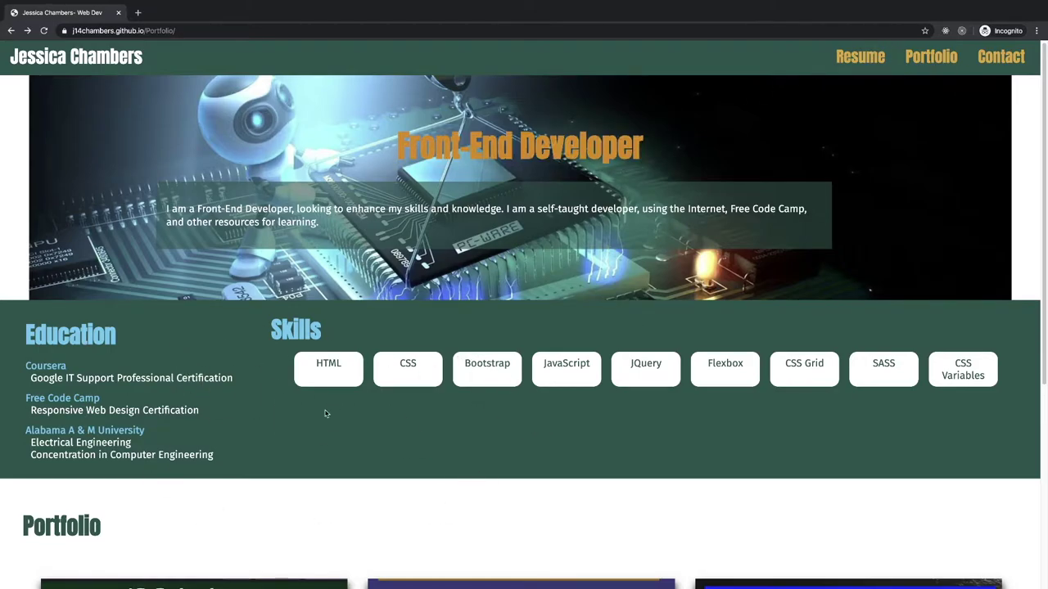
pyautogui.scroll(-1, 345, 433)
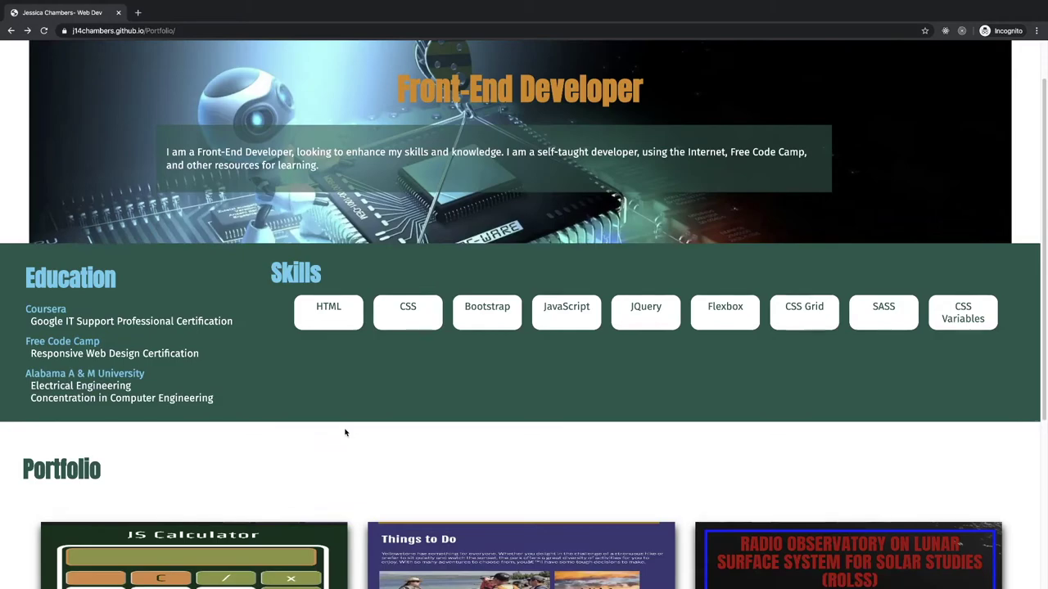
pyautogui.scroll(-1, 345, 433)
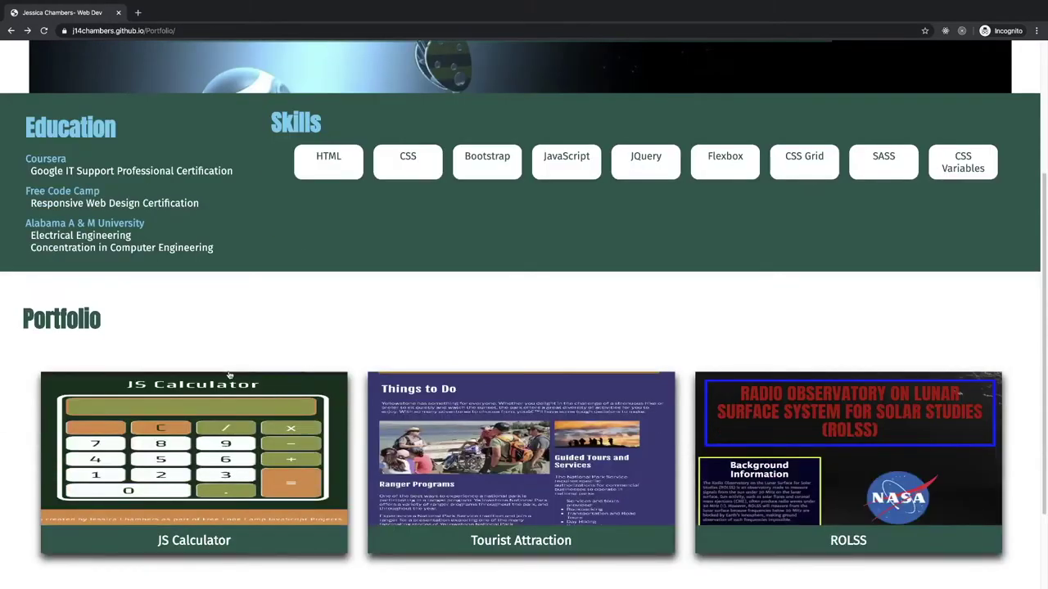
pyautogui.moveTo(97, 320); pyautogui.dragTo(24, 321)
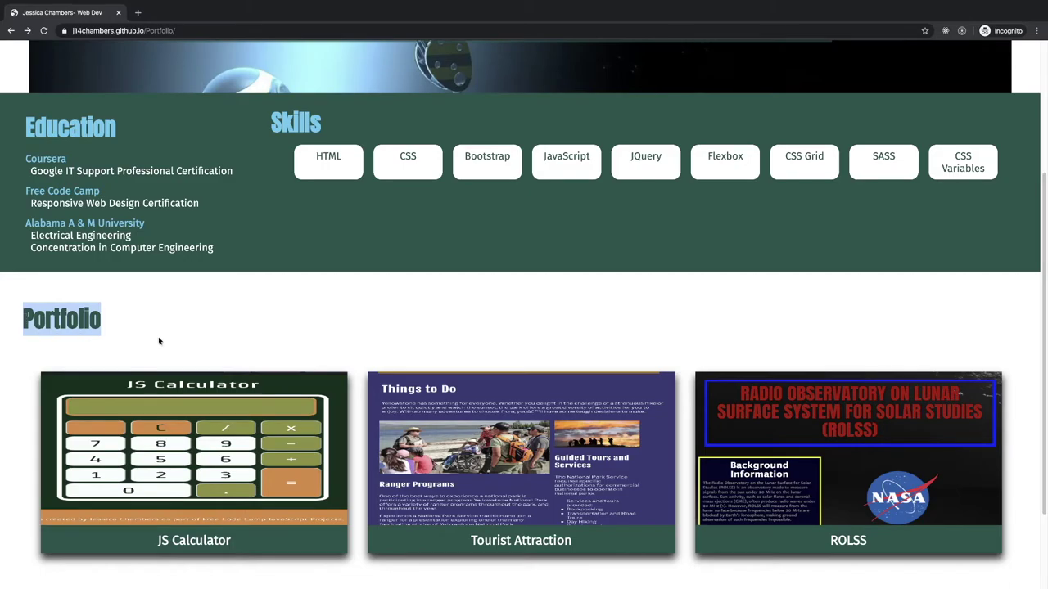
pyautogui.scroll(2, 211, 325)
pyautogui.scroll(-3, 210, 325)
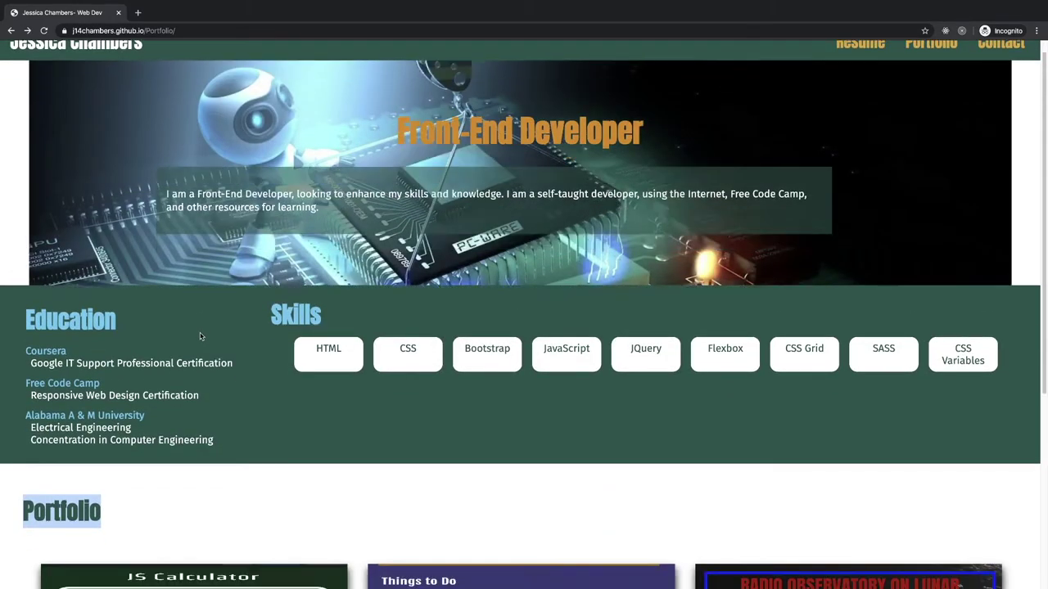
pyautogui.scroll(3, 231, 543)
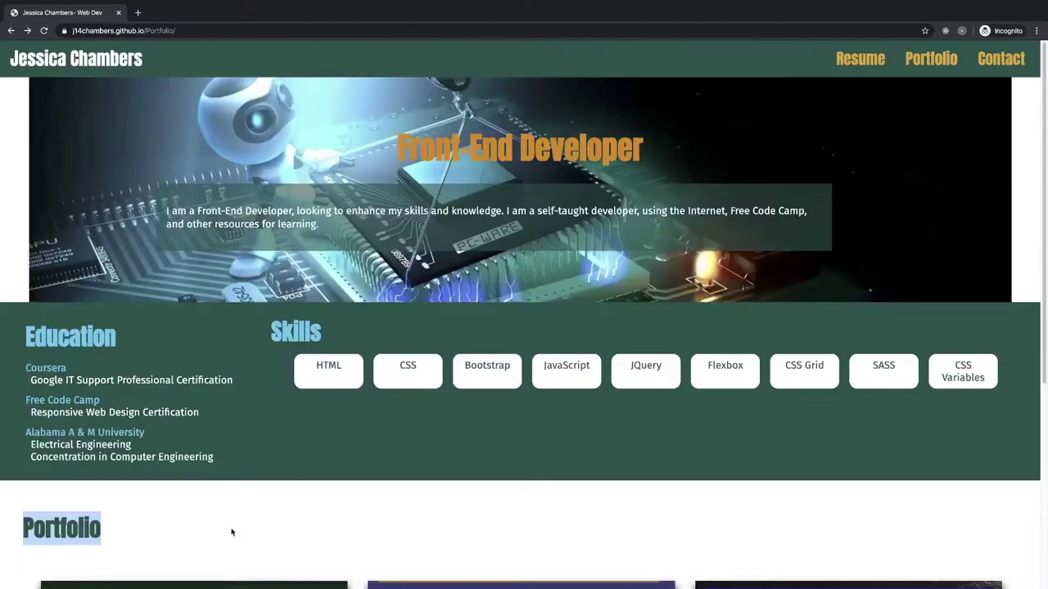
pyautogui.scroll(-3, 230, 532)
pyautogui.scroll(1, 231, 530)
pyautogui.scroll(1, 231, 531)
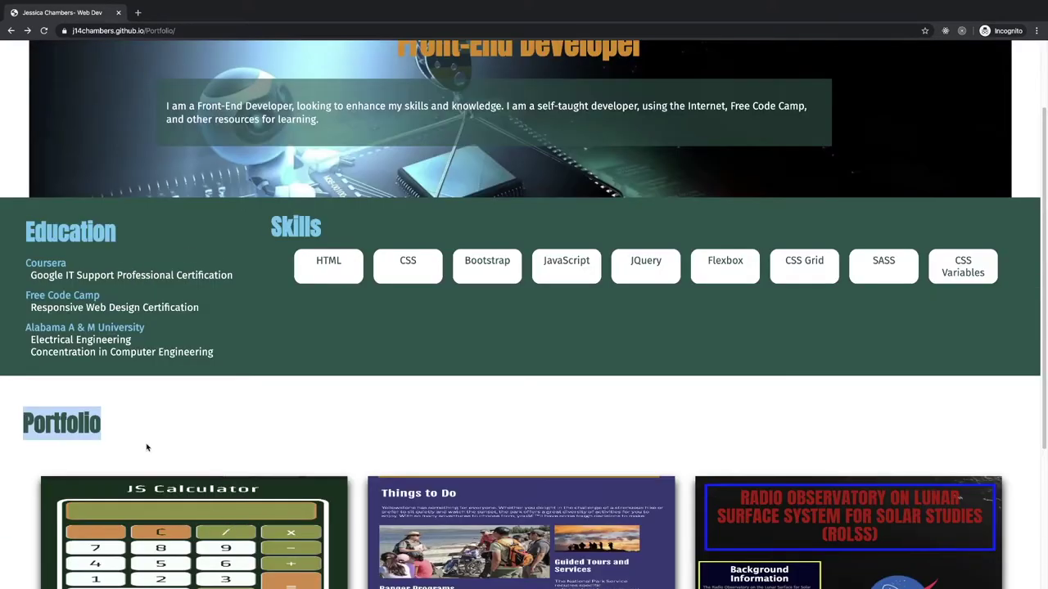
pyautogui.click(165, 424)
pyautogui.moveTo(100, 419); pyautogui.dragTo(23, 420)
pyautogui.click(290, 420)
pyautogui.scroll(-1, 147, 423)
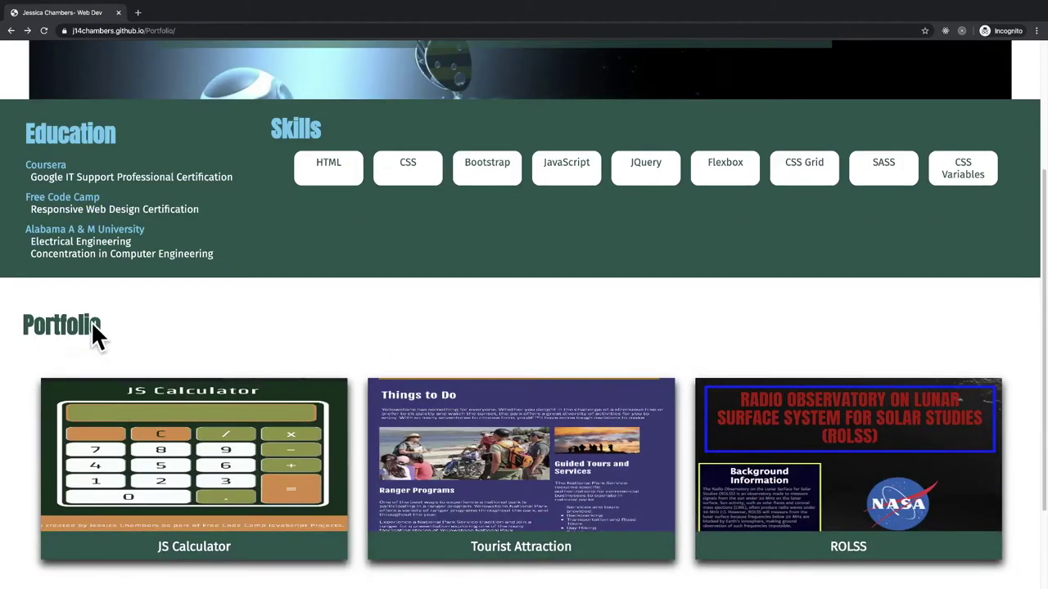
pyautogui.scroll(1, 126, 324)
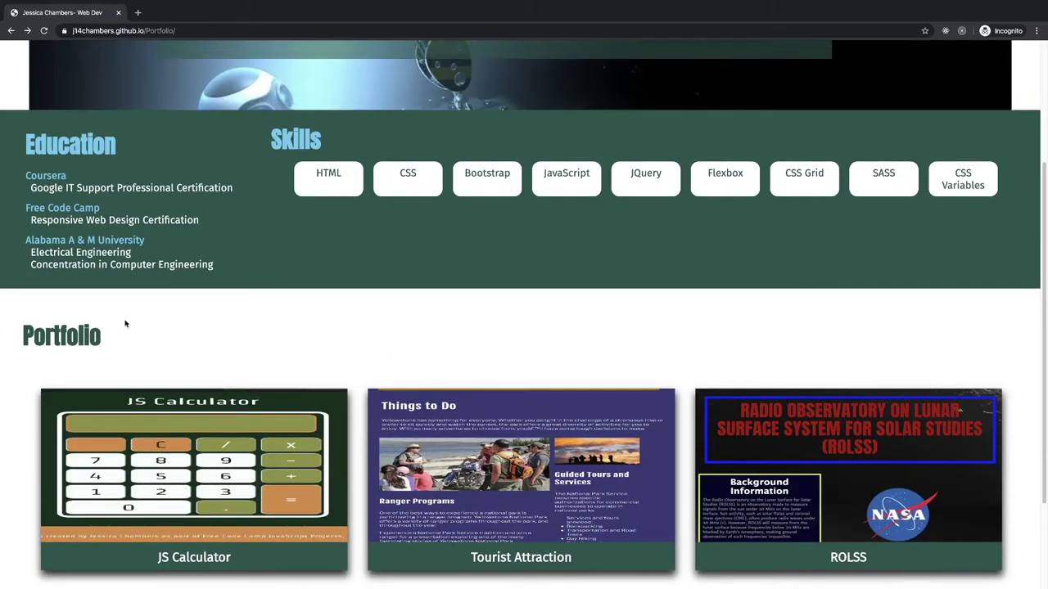
pyautogui.scroll(2, 126, 324)
pyautogui.scroll(-3, 150, 361)
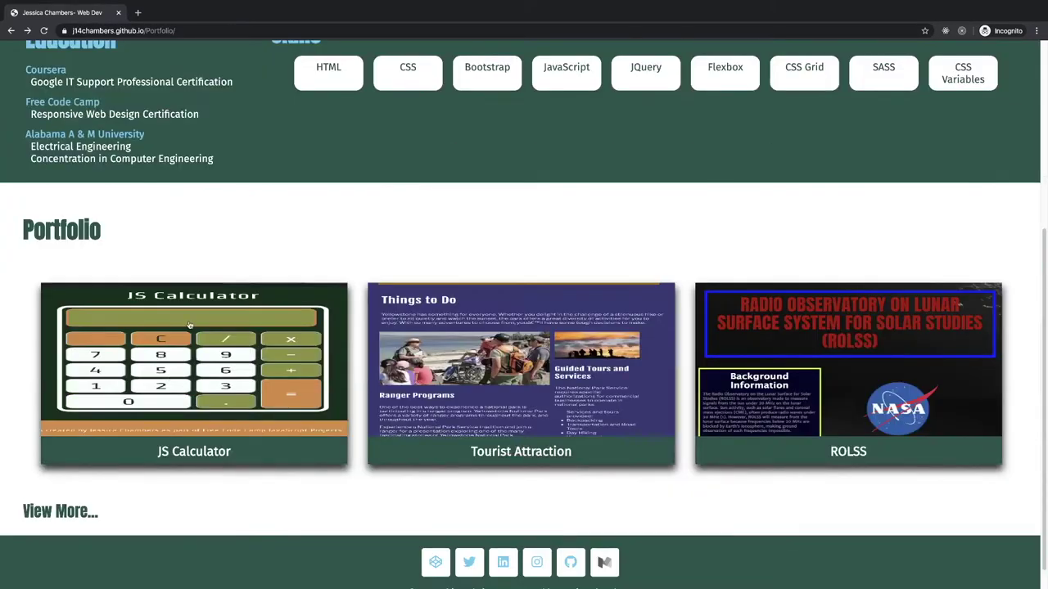
pyautogui.moveTo(102, 230); pyautogui.dragTo(25, 231)
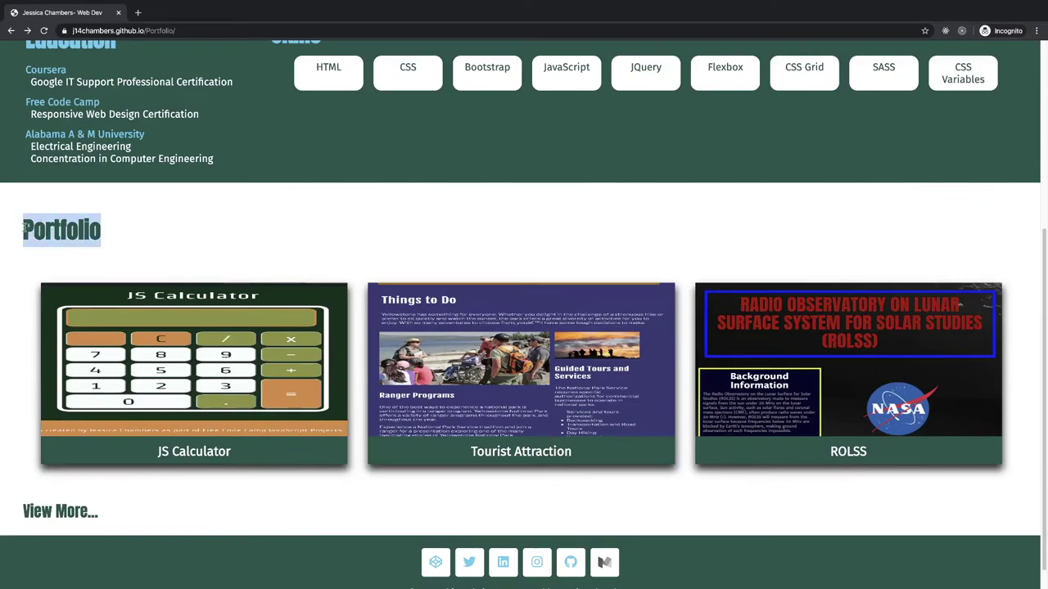
pyautogui.click(229, 221)
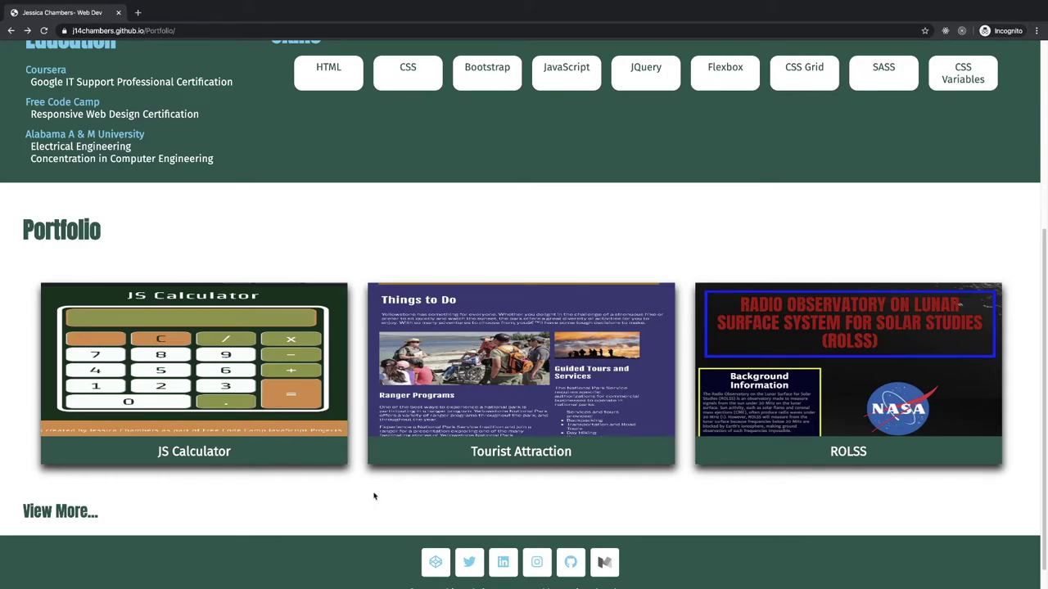
pyautogui.scroll(-1, 368, 493)
pyautogui.scroll(4, 318, 466)
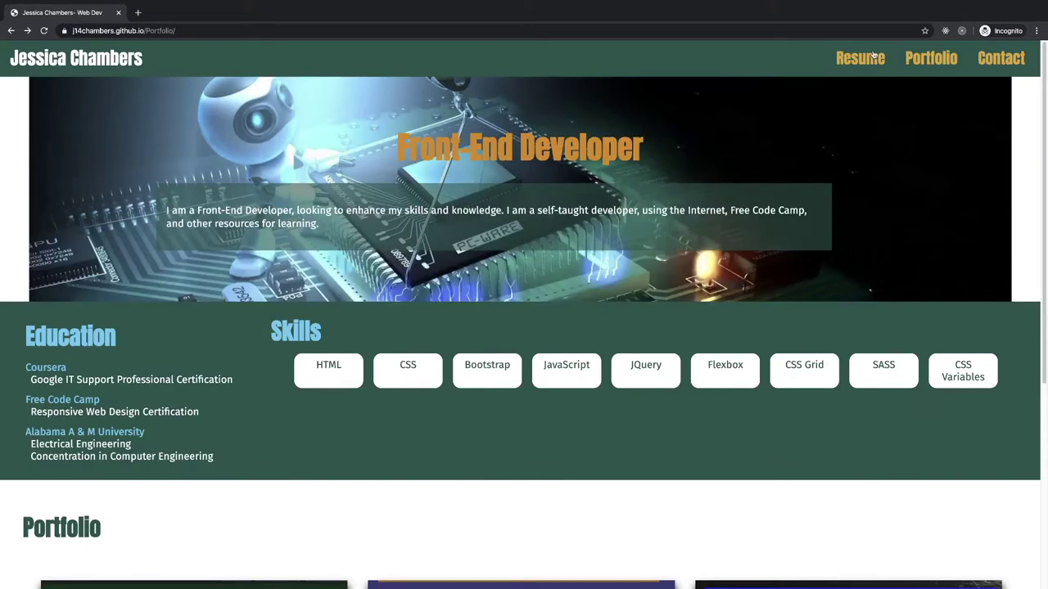
pyautogui.scroll(-4, 152, 332)
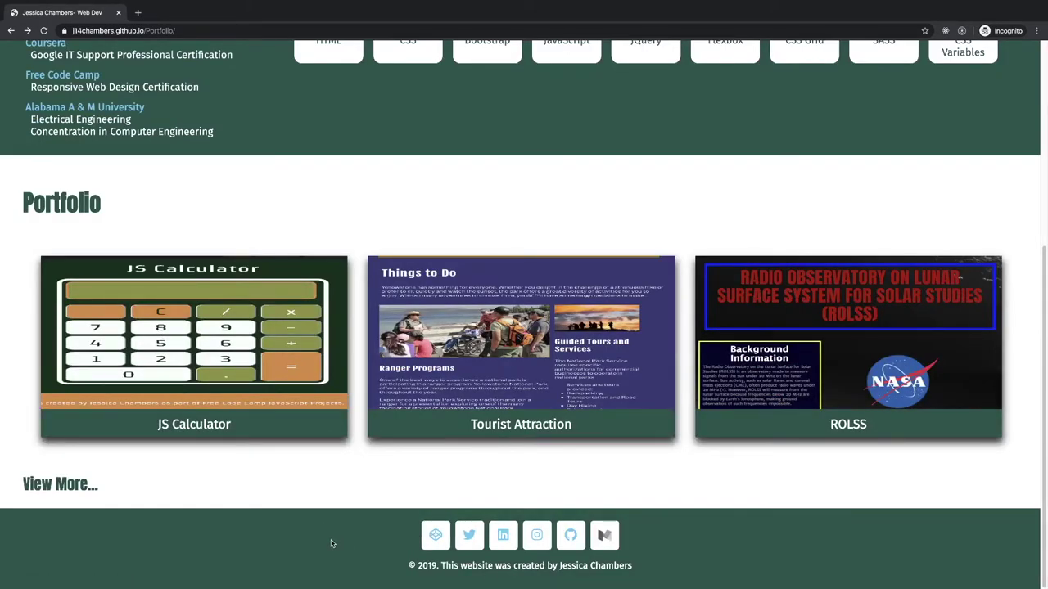
pyautogui.scroll(3, 331, 544)
pyautogui.moveTo(47, 218); pyautogui.dragTo(158, 213)
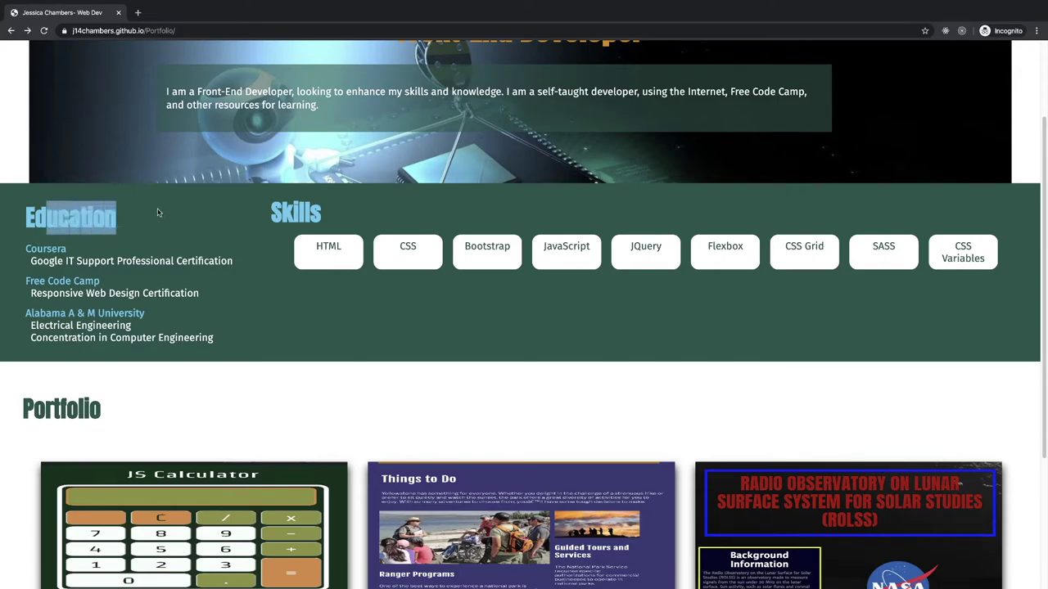
pyautogui.click(180, 217)
pyautogui.scroll(2, 292, 152)
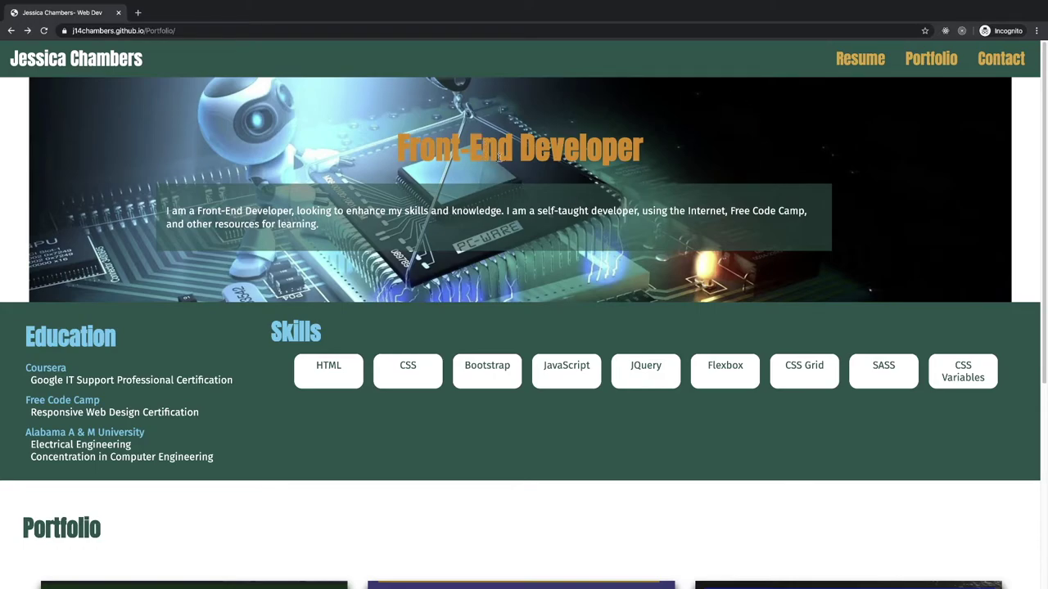
pyautogui.moveTo(401, 156); pyautogui.dragTo(695, 148)
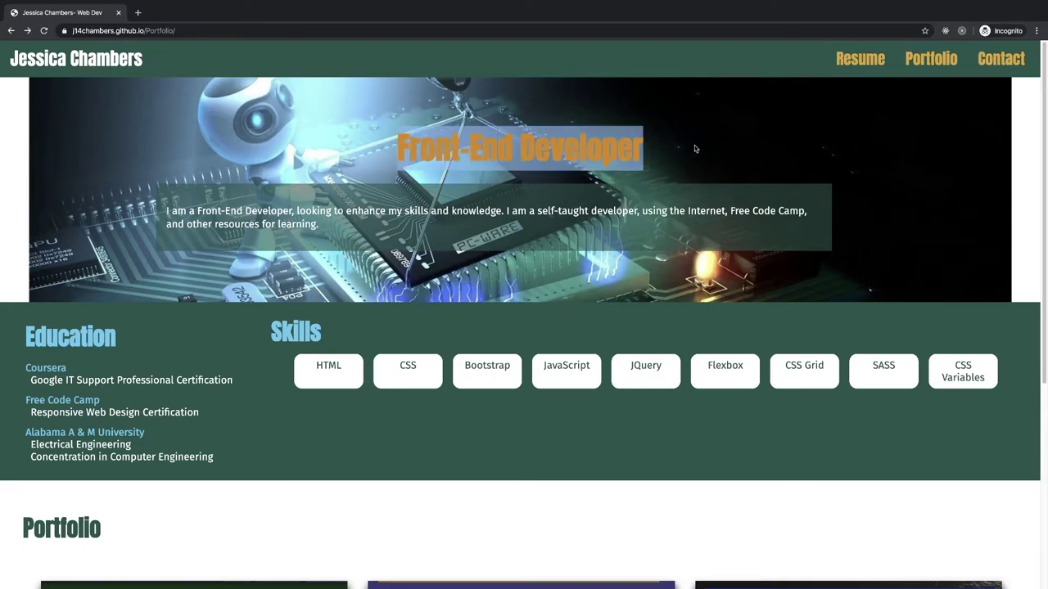
pyautogui.click(692, 145)
pyautogui.scroll(-10, 689, 148)
pyautogui.scroll(10, 737, 123)
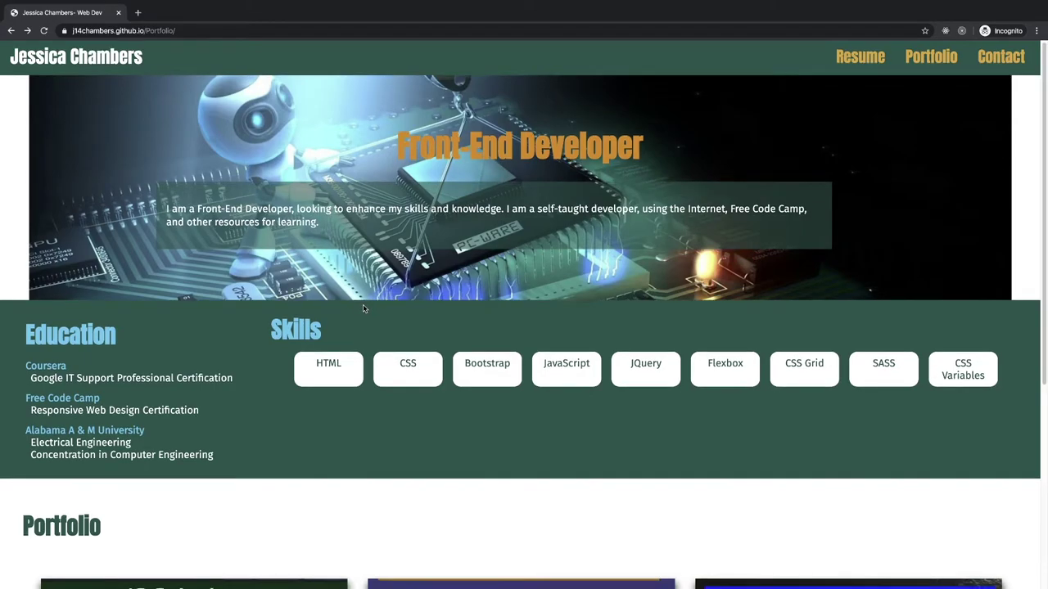
pyautogui.scroll(-4, 362, 378)
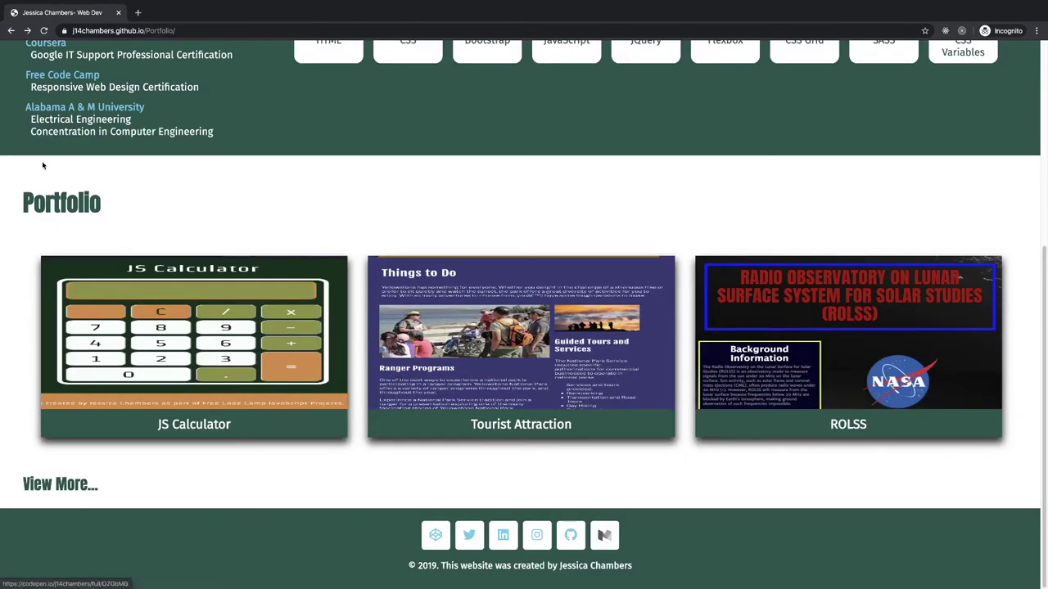
# Step: Highlight and clear the Portfolio heading and footer credit, then follow the View More link
pyautogui.moveTo(29, 206); pyautogui.dragTo(215, 222)
pyautogui.click(704, 473)
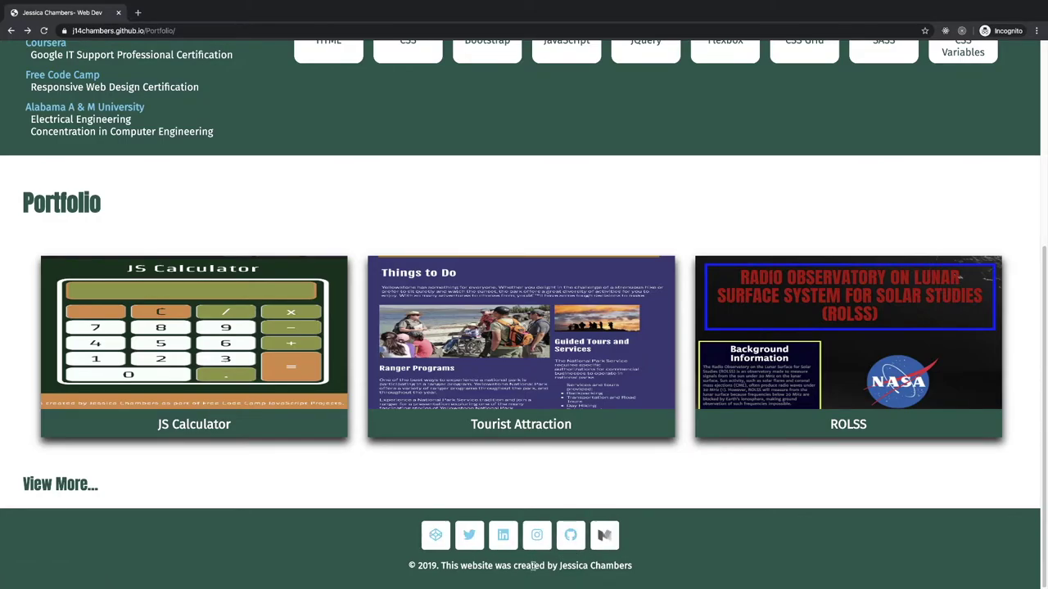
pyautogui.moveTo(547, 566); pyautogui.dragTo(630, 566)
pyautogui.click(690, 568)
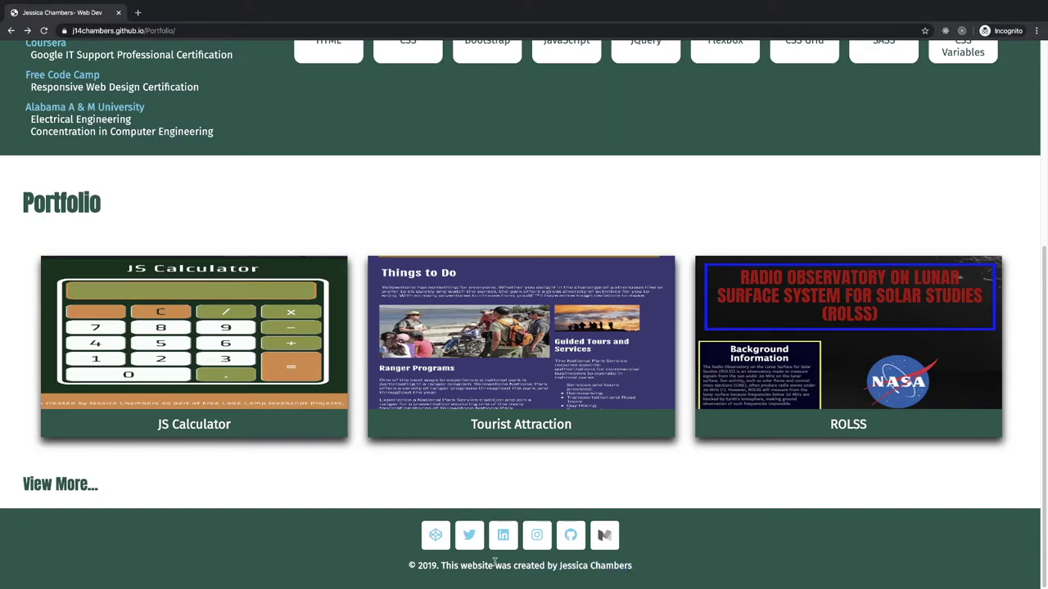
pyautogui.click(122, 495)
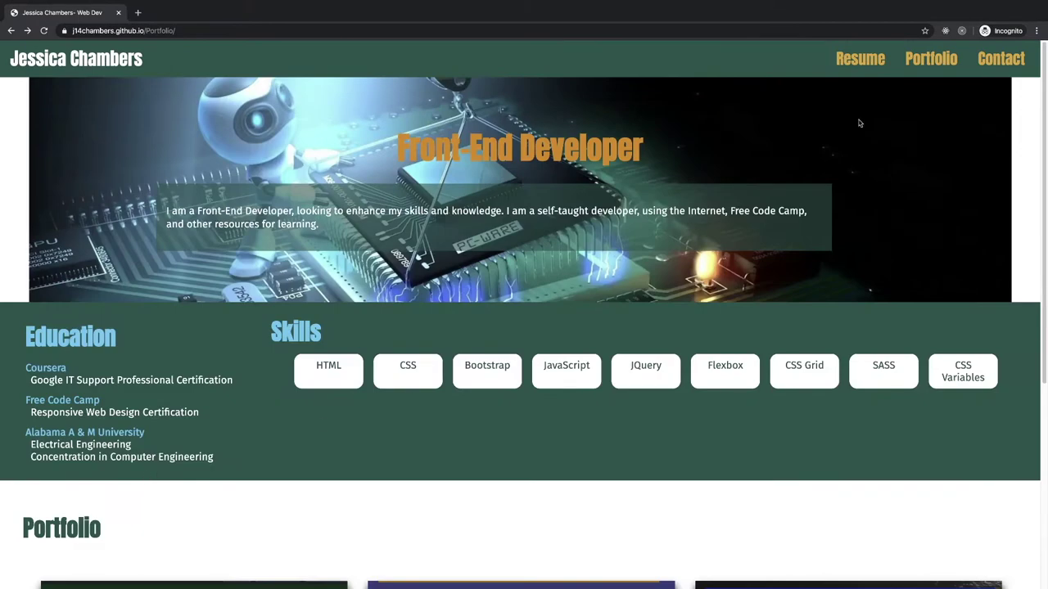
pyautogui.click(866, 59)
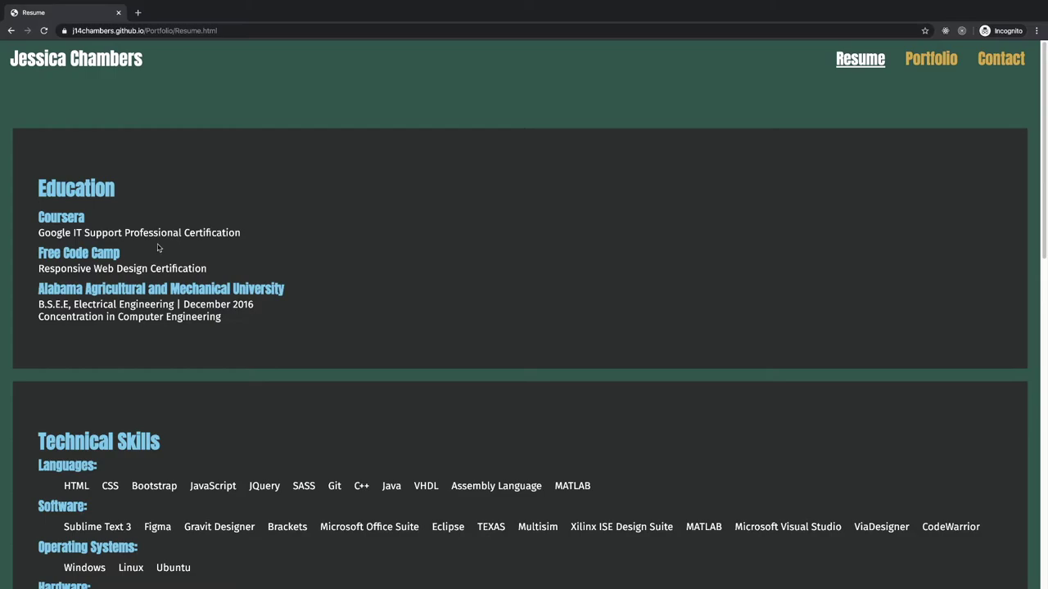
pyautogui.moveTo(60, 179); pyautogui.dragTo(275, 324)
pyautogui.click(274, 325)
pyautogui.scroll(-4, 270, 331)
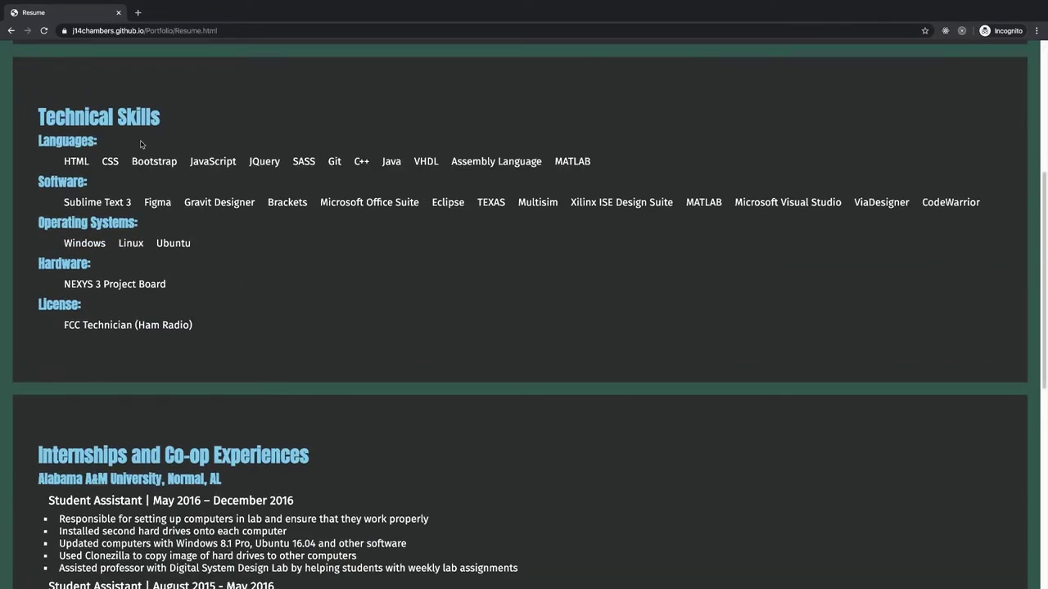
pyautogui.moveTo(33, 125); pyautogui.dragTo(339, 350)
pyautogui.moveTo(363, 315); pyautogui.dragTo(48, 115)
pyautogui.click(300, 244)
pyautogui.scroll(4, 491, 284)
pyautogui.scroll(-6, 517, 311)
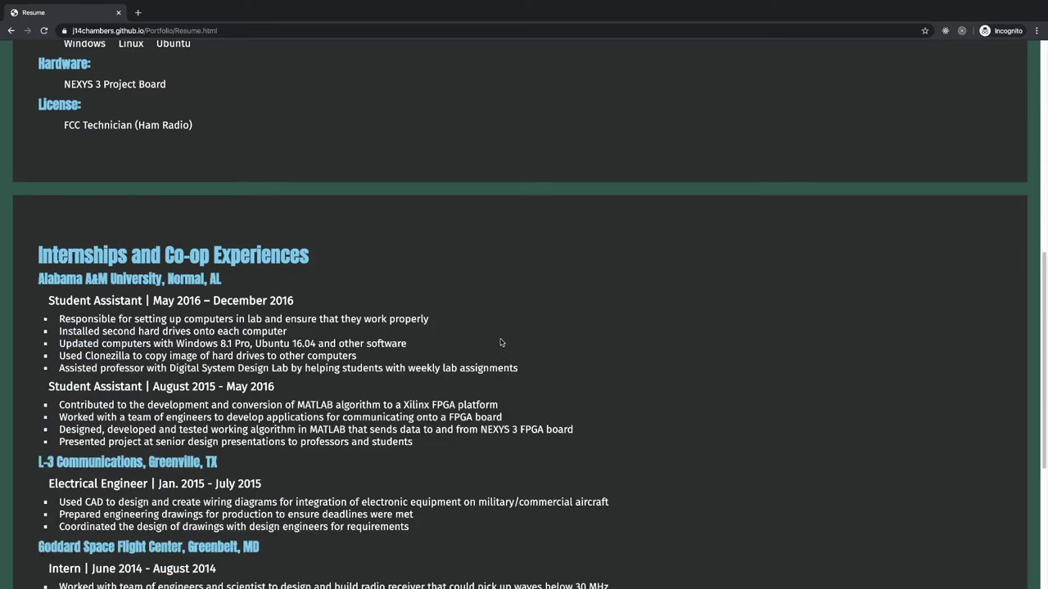
pyautogui.scroll(5, 500, 341)
pyautogui.scroll(-4, 508, 361)
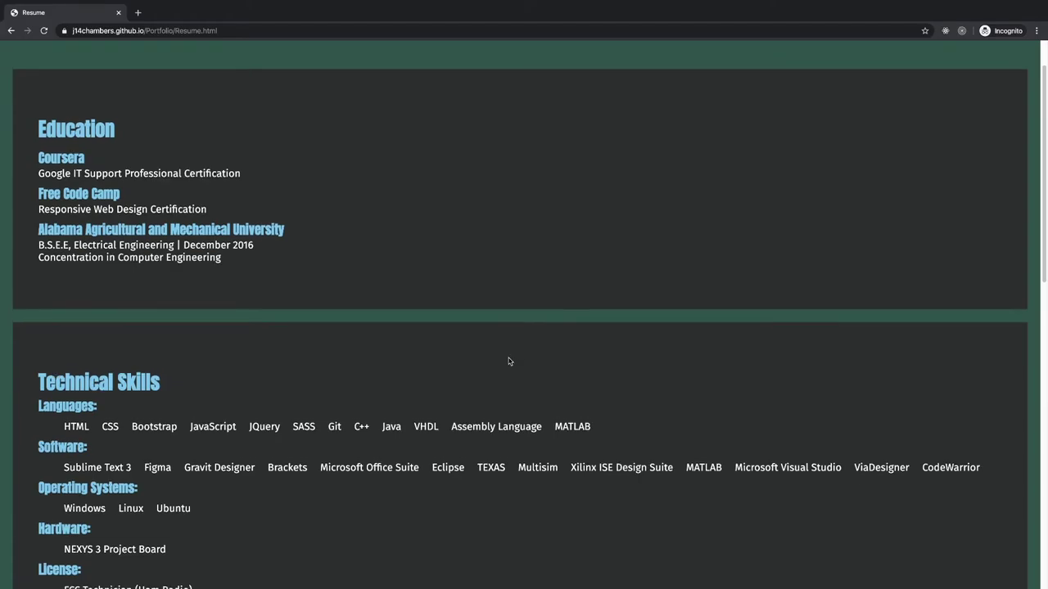
pyautogui.scroll(-5, 508, 361)
pyautogui.scroll(7, 508, 361)
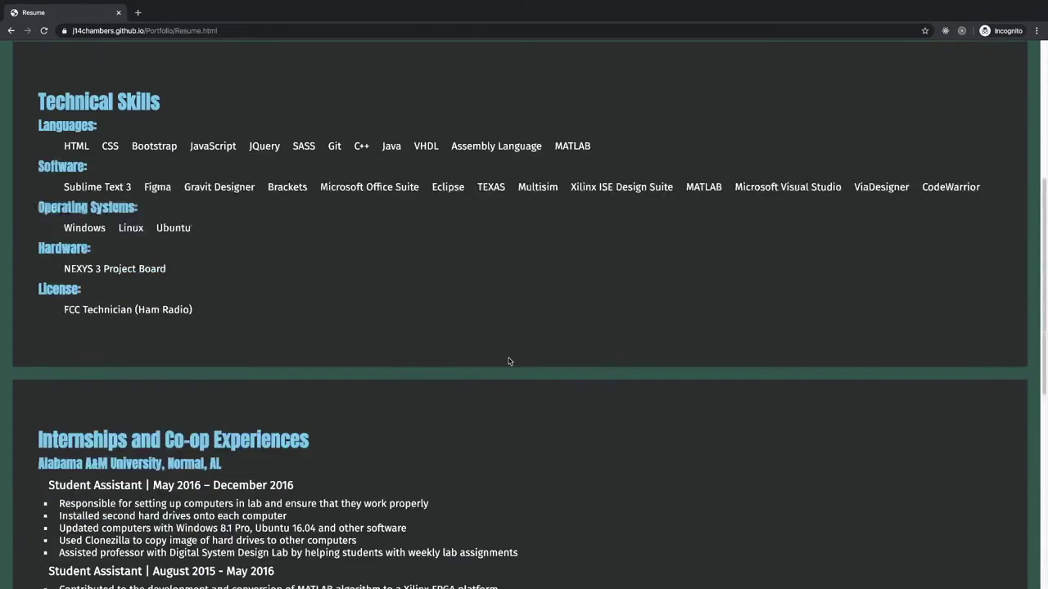
pyautogui.scroll(2, 508, 361)
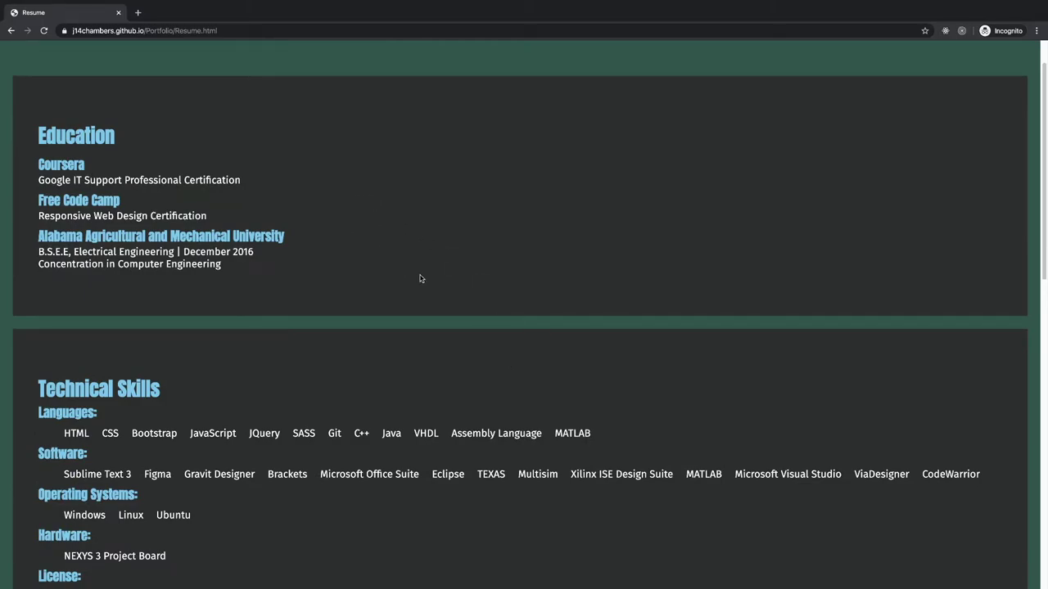
pyautogui.scroll(-2, 456, 342)
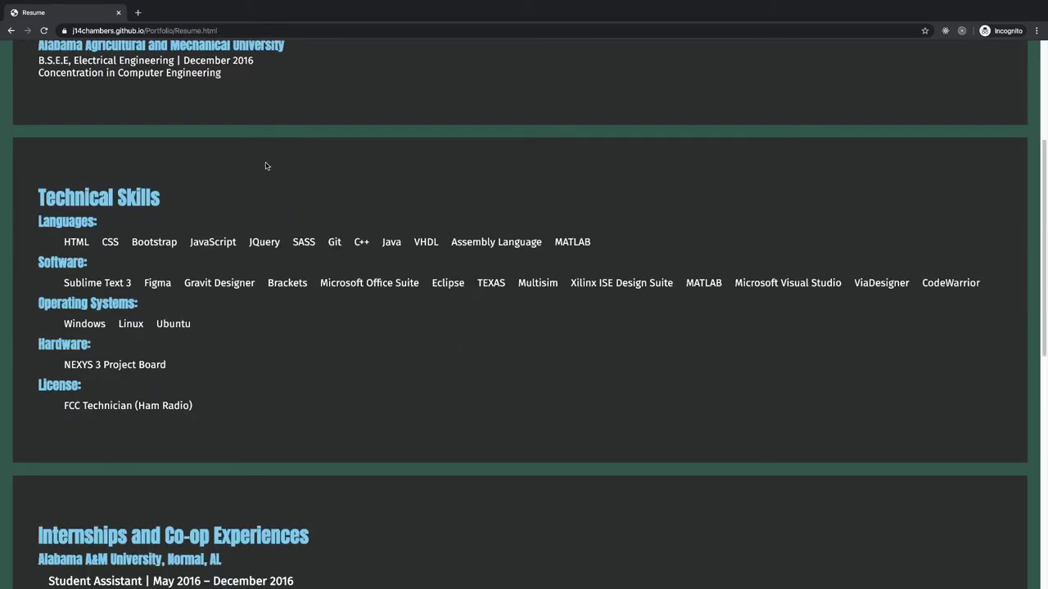
pyautogui.scroll(-4, 310, 248)
pyautogui.scroll(-3, 300, 382)
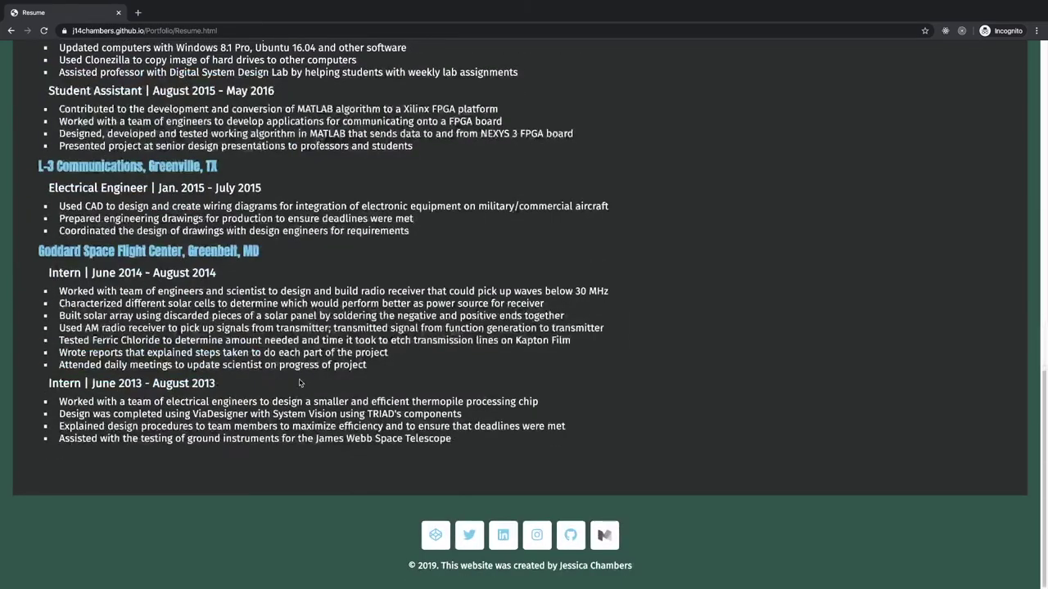
pyautogui.moveTo(37, 252); pyautogui.dragTo(283, 259)
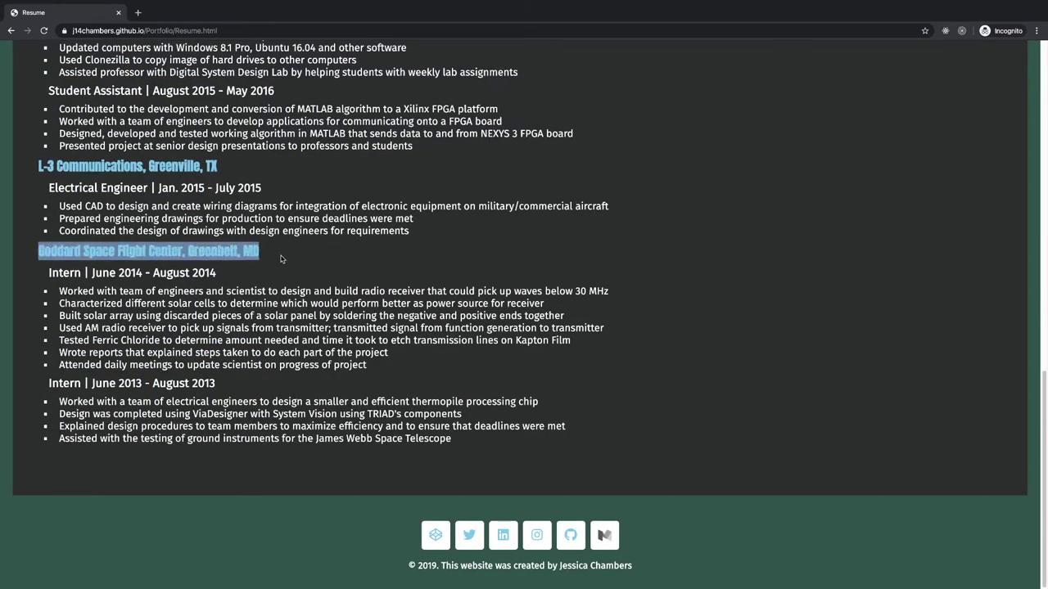
pyautogui.click(275, 305)
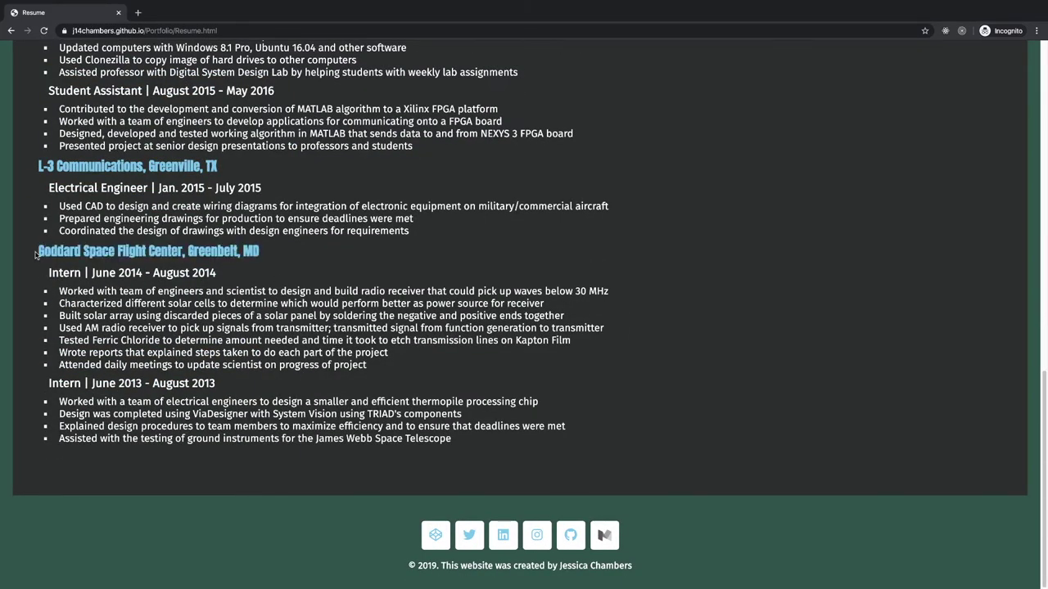
pyautogui.moveTo(40, 250); pyautogui.dragTo(298, 249)
pyautogui.press('Home')
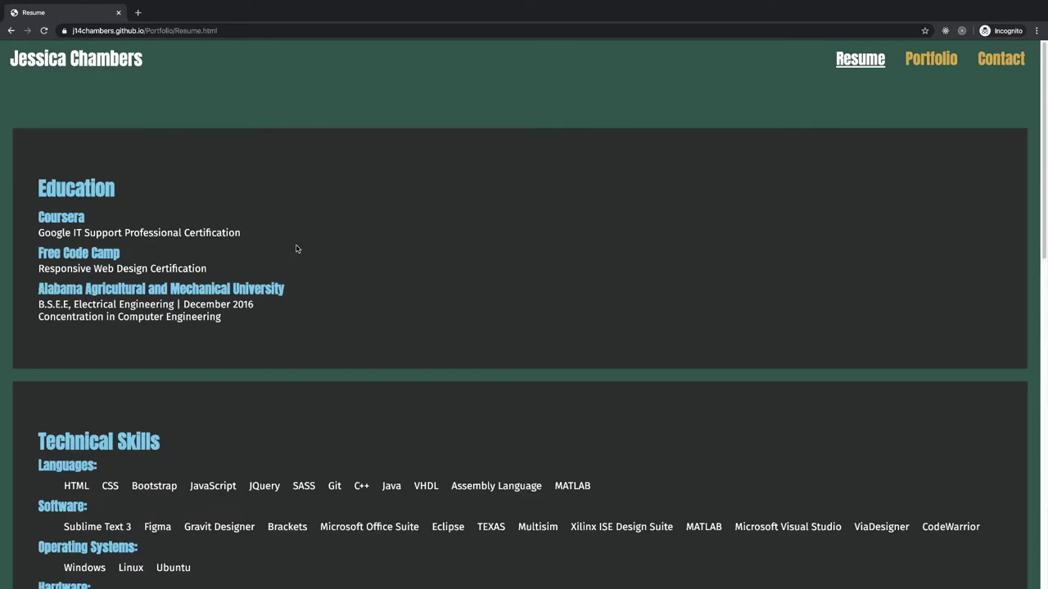
pyautogui.moveTo(38, 215); pyautogui.dragTo(123, 217)
pyautogui.click(125, 219)
pyautogui.press('End')
pyautogui.press('Home')
pyautogui.press('End')
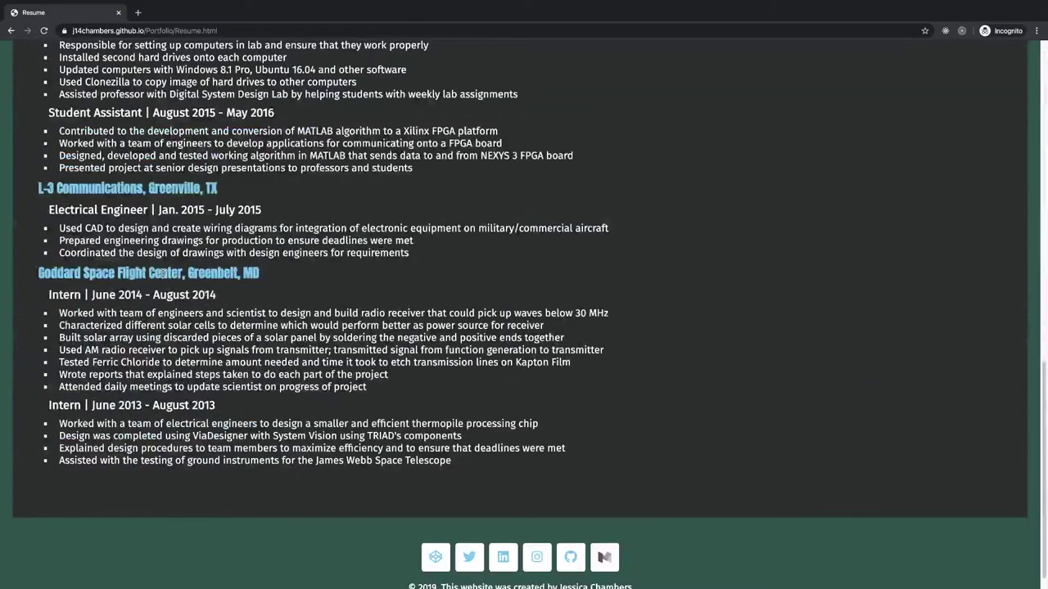
pyautogui.scroll(3, 85, 195)
# Step: Highlight the Alabama A&M University heading and the Electrical Engineer | Jan. 2015 - July 2015 line
pyautogui.moveTo(39, 121); pyautogui.dragTo(194, 121)
pyautogui.click(196, 122)
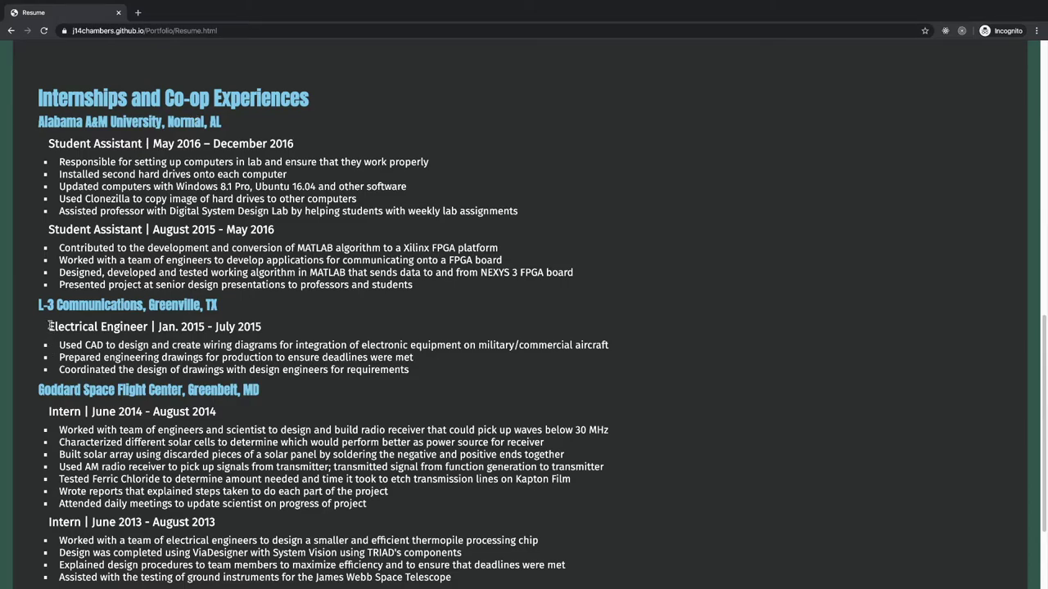
pyautogui.moveTo(49, 325)
pyautogui.mouseDown()
pyautogui.moveTo(273, 329)
pyautogui.moveTo(45, 329)
pyautogui.mouseUp()
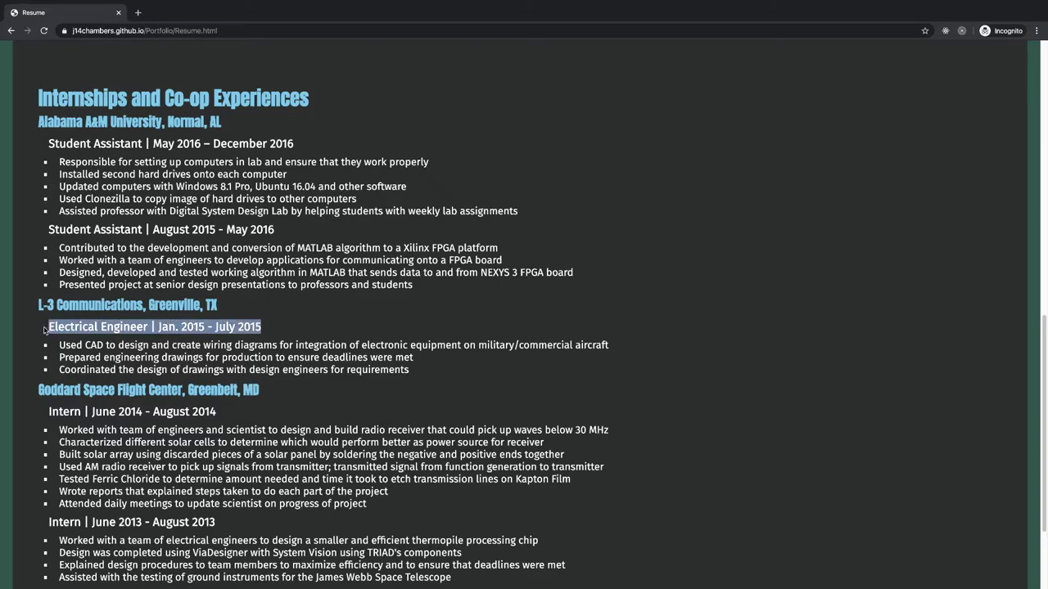
pyautogui.click(47, 348)
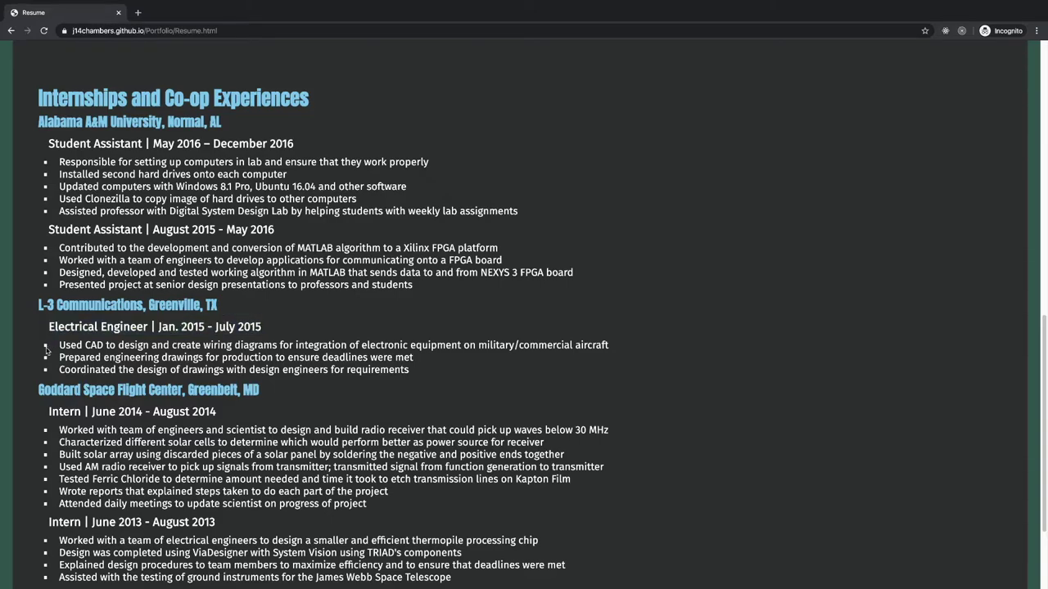
# Step: Scroll to the Goddard Space Flight Center entry and highlight its heading and Intern line
pyautogui.scroll(-3, 114, 383)
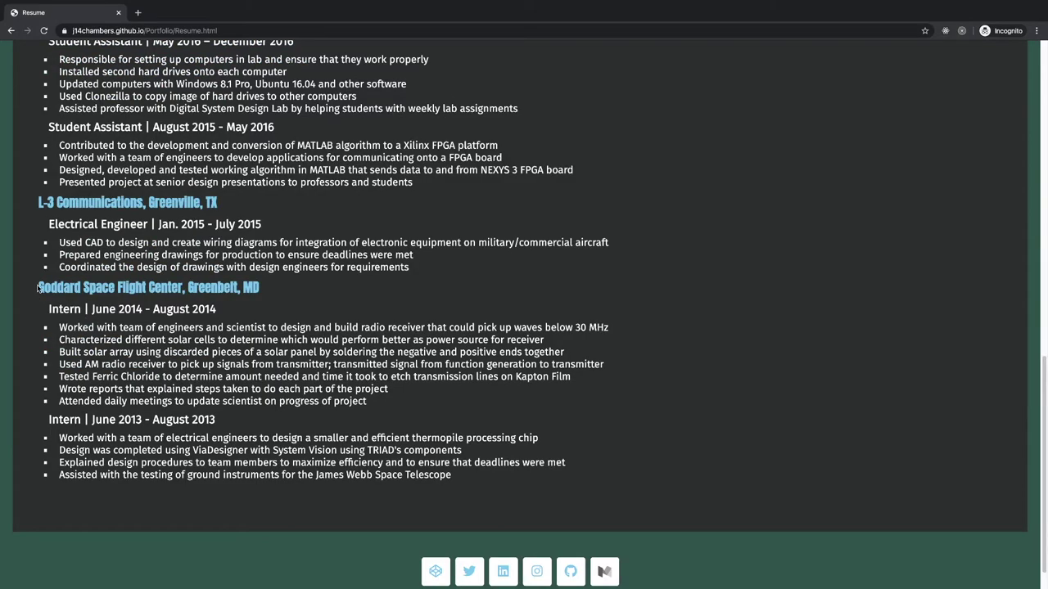
pyautogui.moveTo(37, 287); pyautogui.dragTo(46, 302)
pyautogui.click(37, 287)
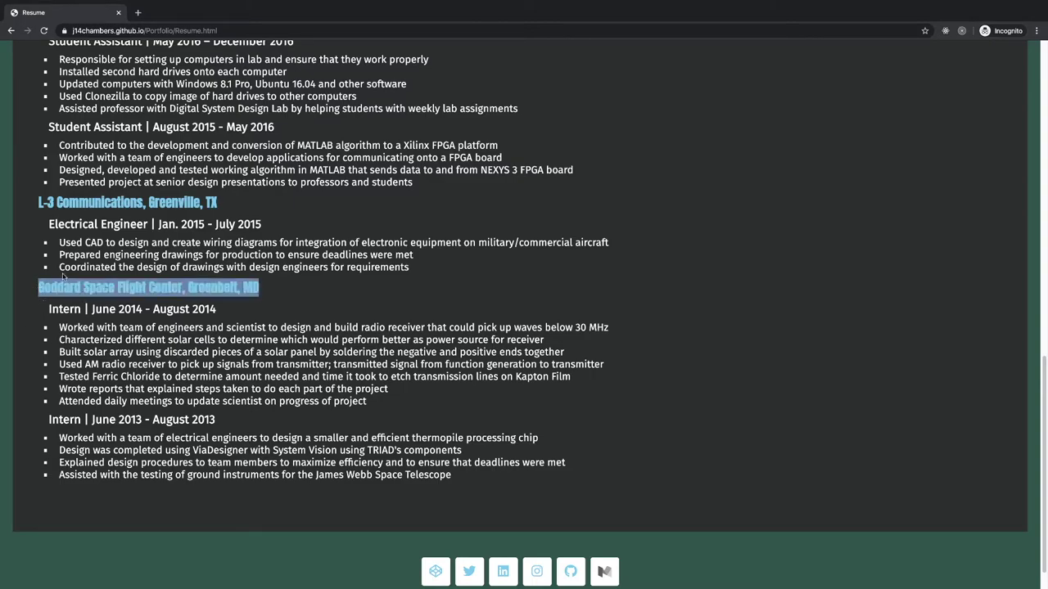
pyautogui.click(39, 287)
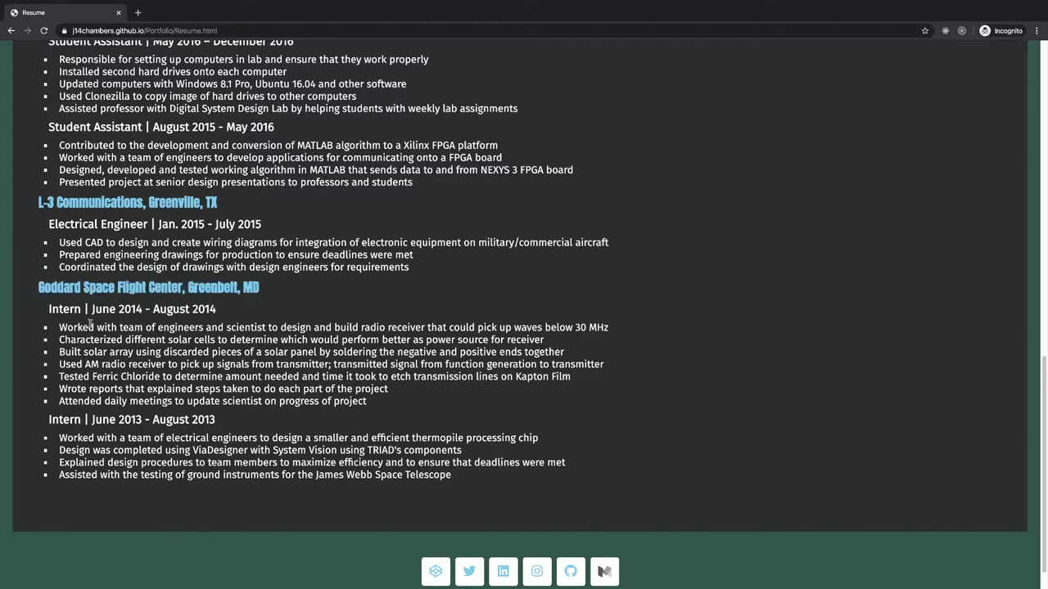
pyautogui.moveTo(50, 309); pyautogui.dragTo(227, 311)
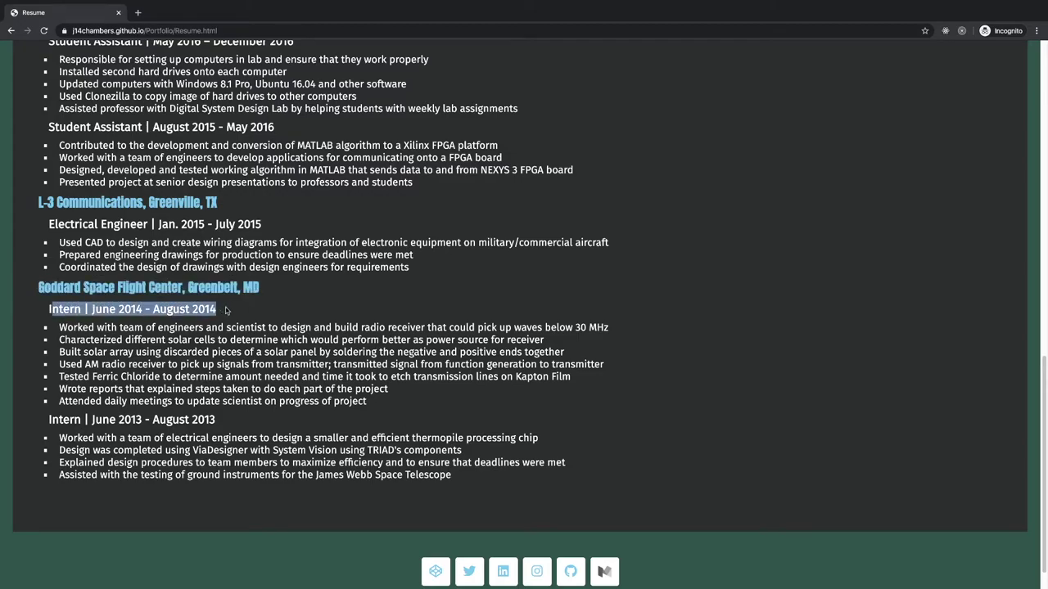
pyautogui.click(231, 313)
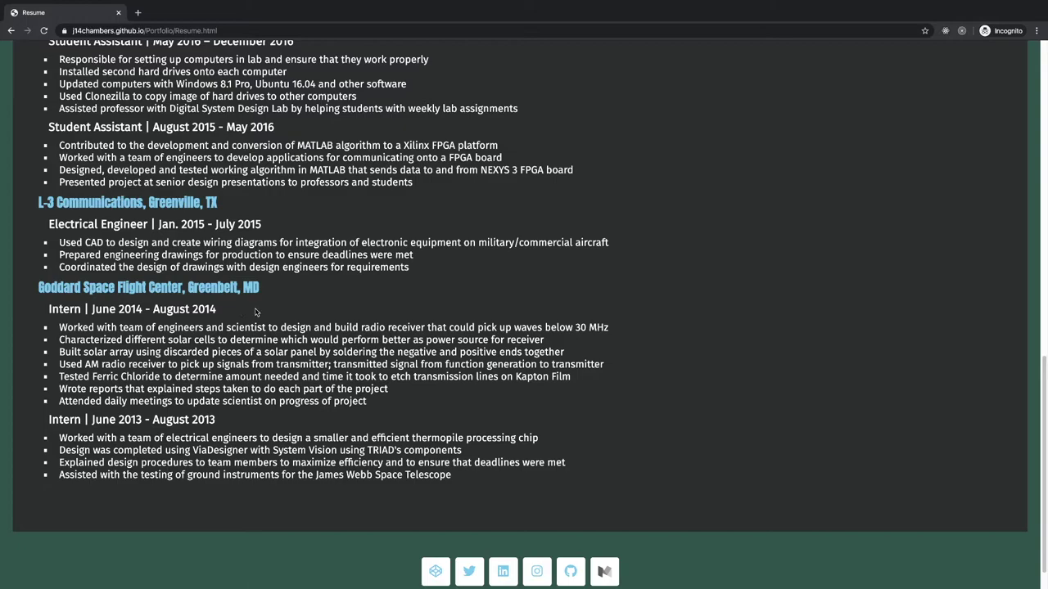
# Step: Re-highlight the Intern | June 2014 - August 2014 line and its seven internship bullets
pyautogui.moveTo(253, 308); pyautogui.dragTo(47, 309)
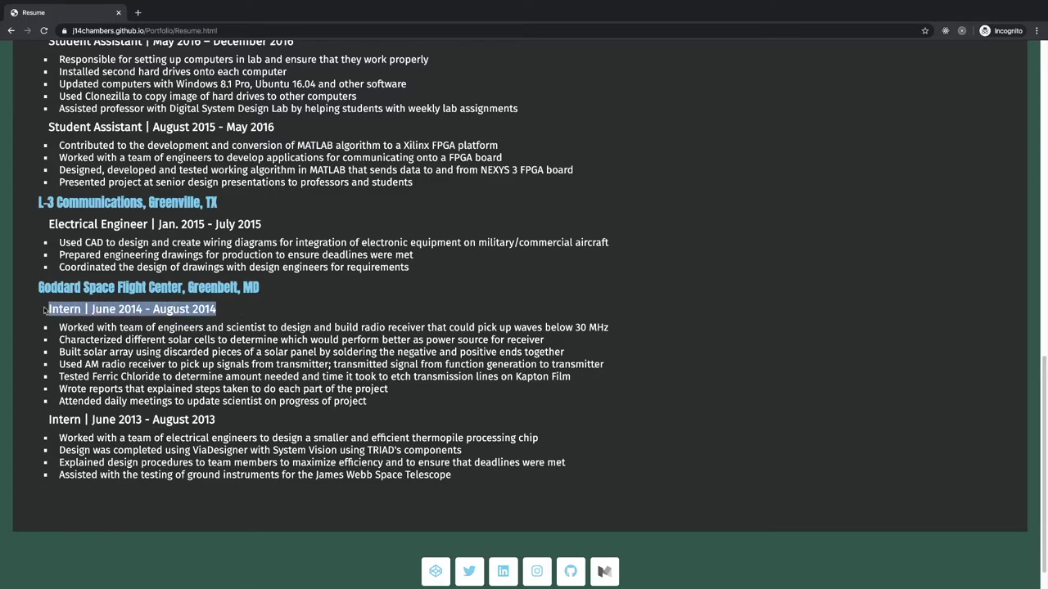
pyautogui.click(164, 308)
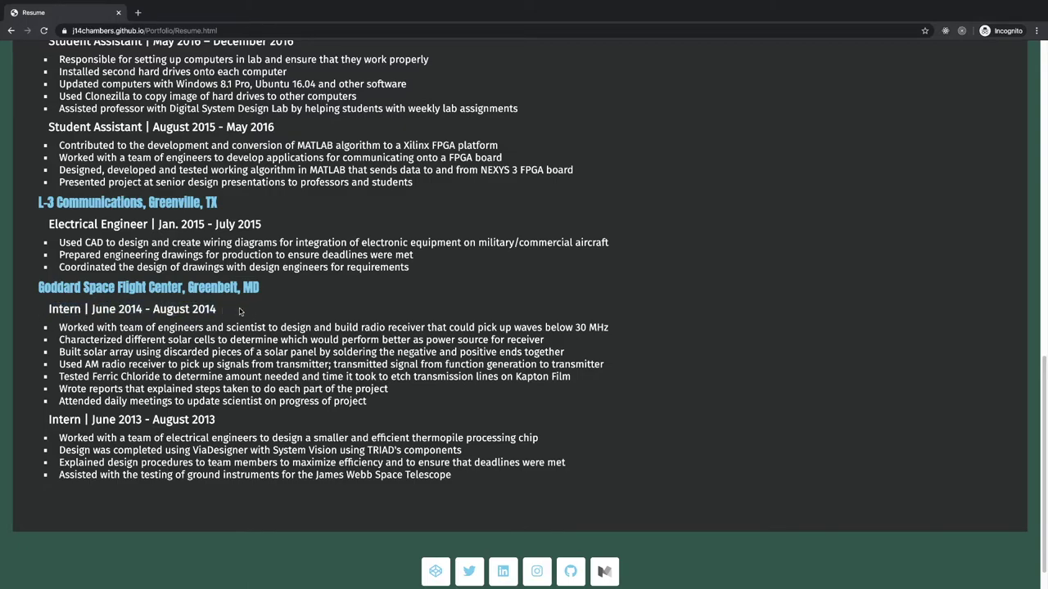
pyautogui.moveTo(242, 313); pyautogui.dragTo(50, 313)
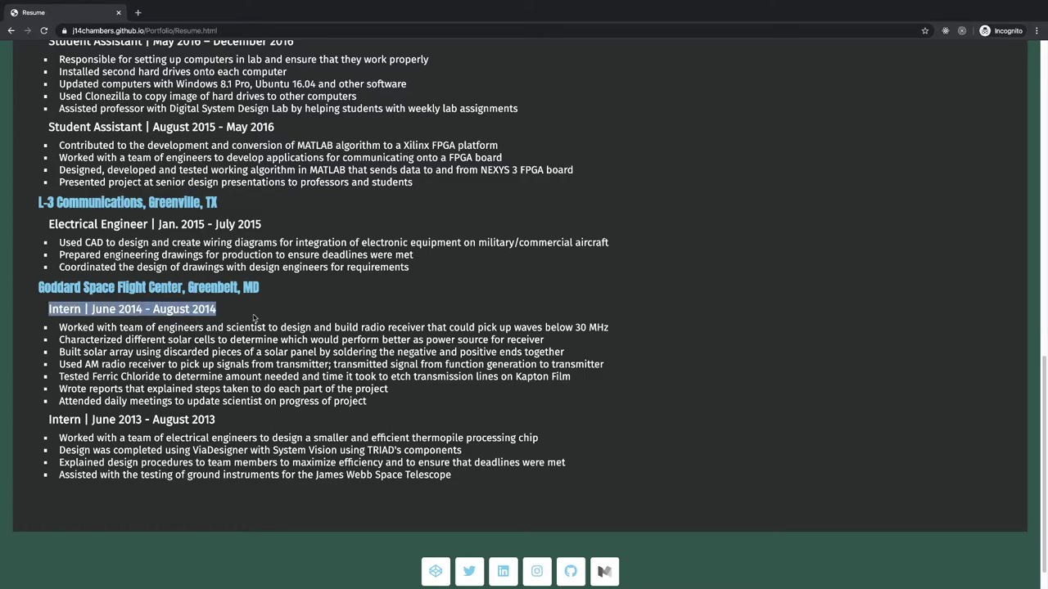
pyautogui.click(252, 316)
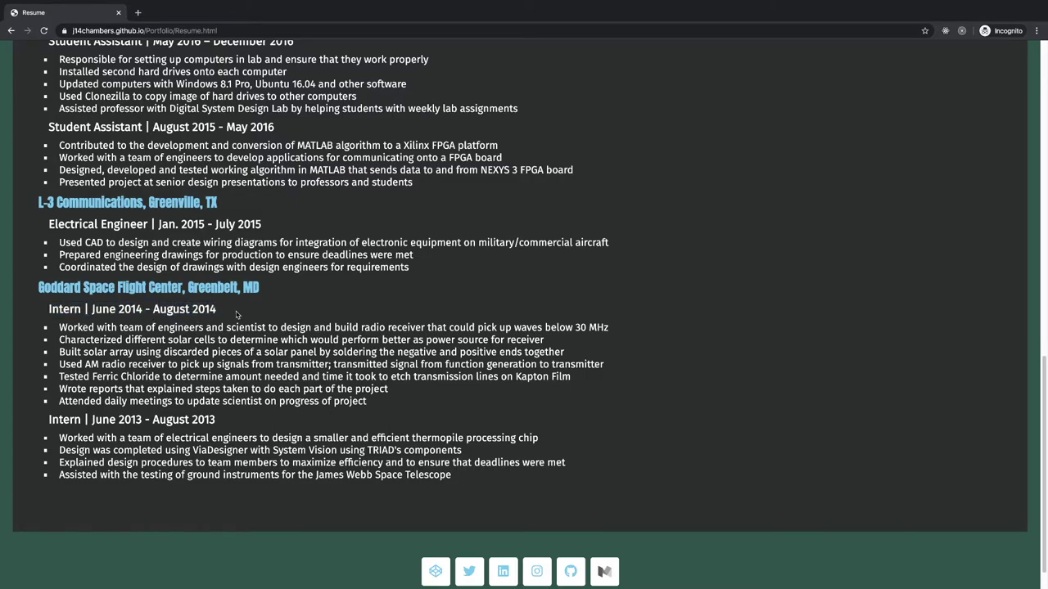
pyautogui.moveTo(41, 329); pyautogui.dragTo(426, 402)
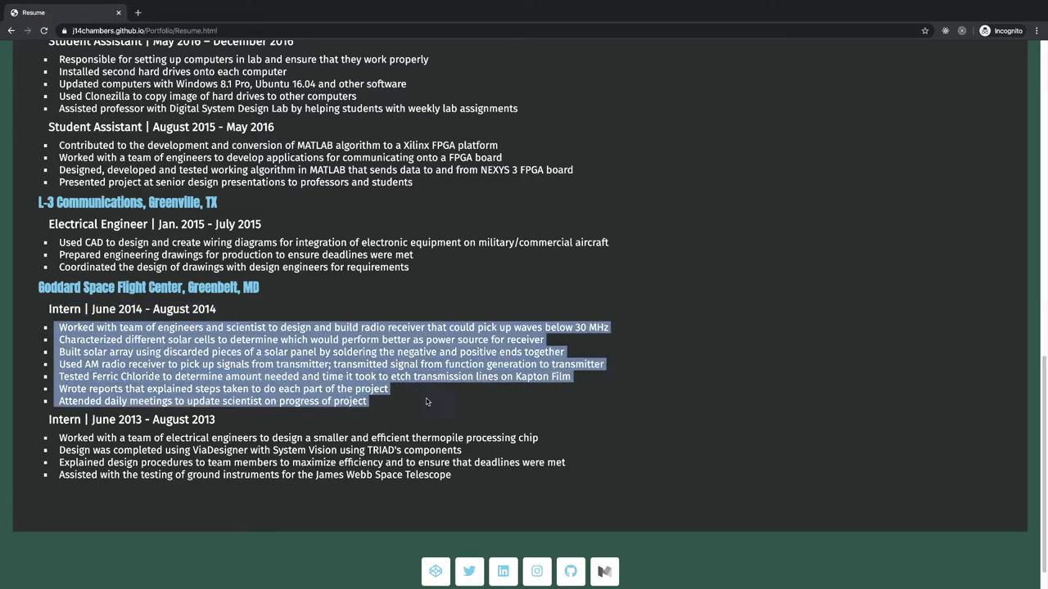
pyautogui.click(427, 401)
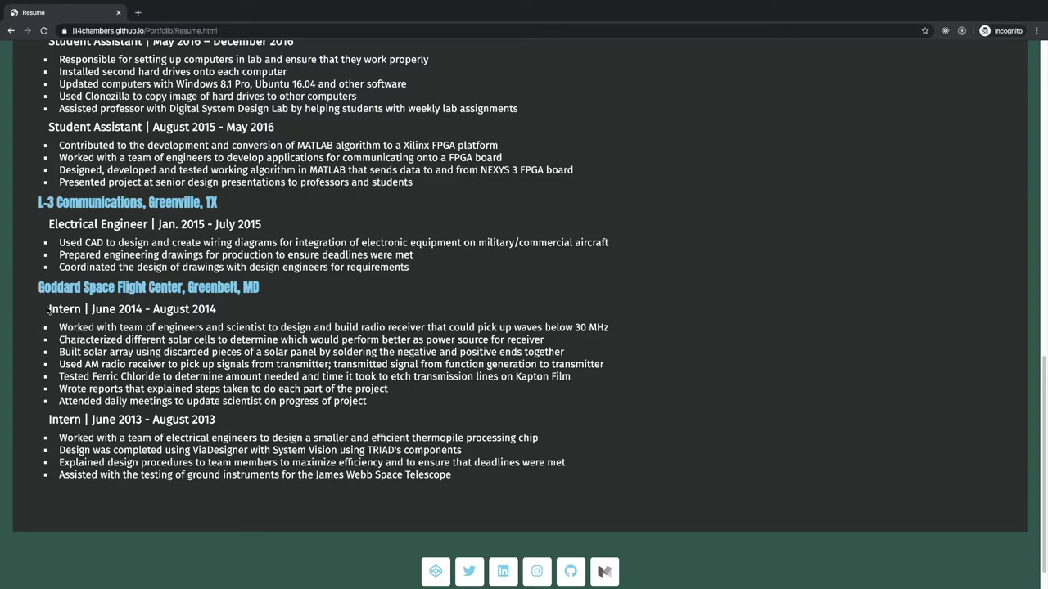
pyautogui.moveTo(49, 309); pyautogui.dragTo(243, 304)
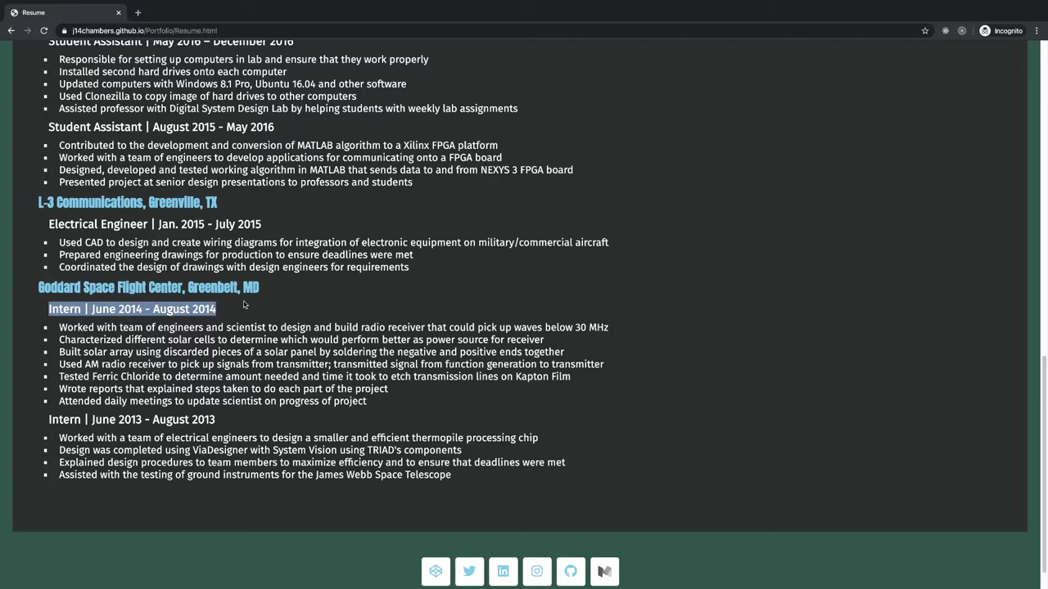
pyautogui.click(82, 323)
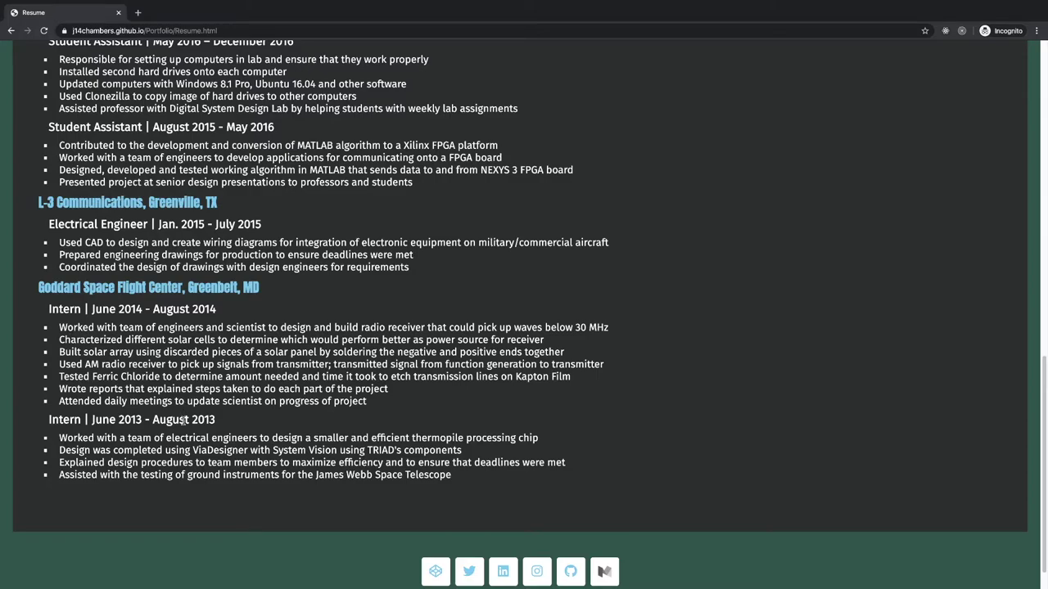
# Step: Scroll up and highlight the Software: label in Technical Skills
pyautogui.scroll(5, 182, 424)
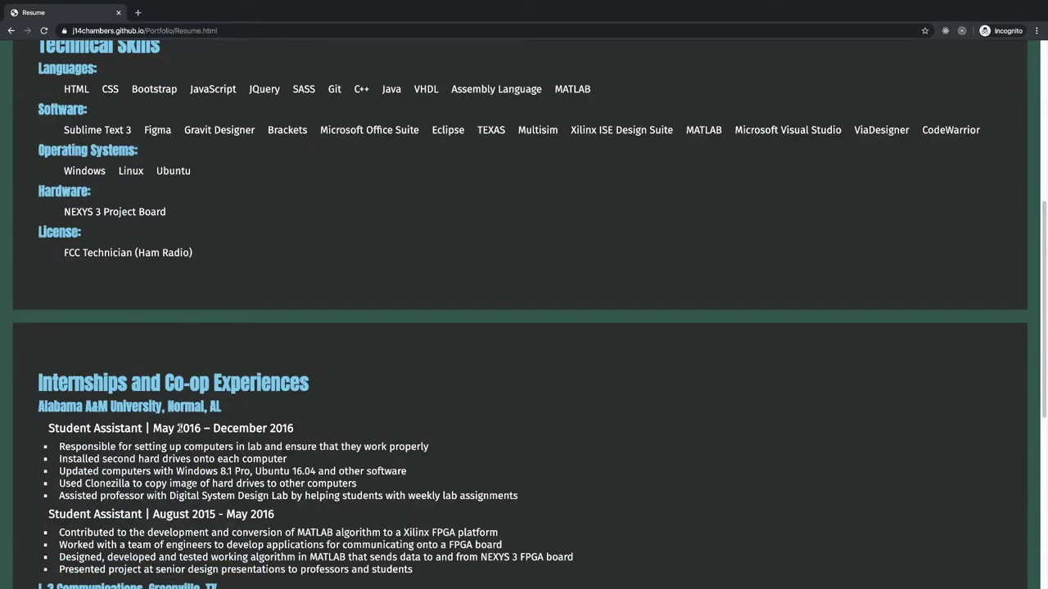
pyautogui.scroll(2, 181, 424)
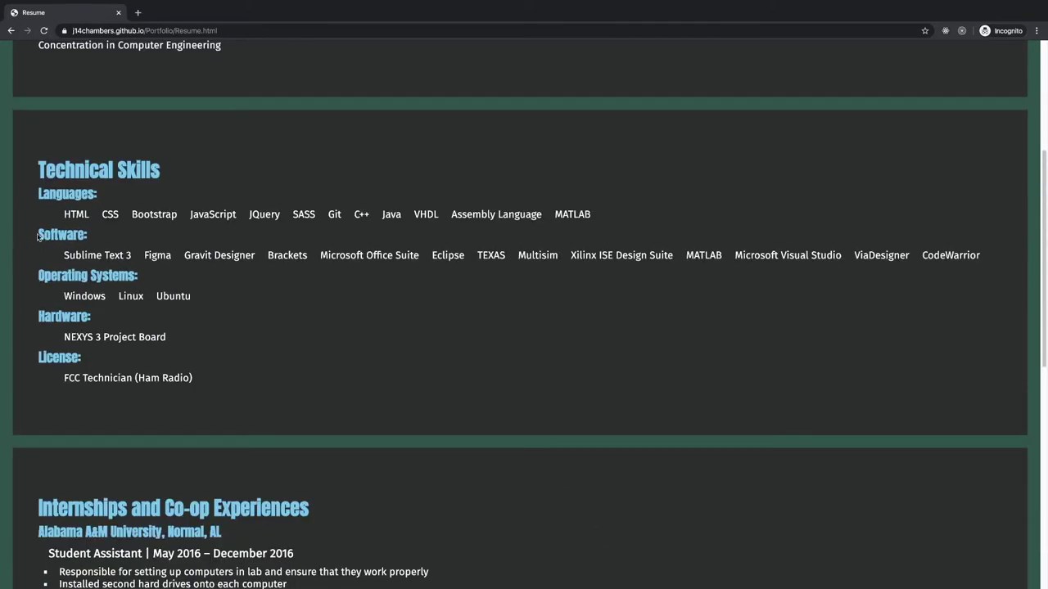
pyautogui.moveTo(38, 236); pyautogui.dragTo(114, 234)
pyautogui.click(115, 235)
# Step: Scroll the résumé, then return to index.html via the site title in the header
pyautogui.scroll(-3, 164, 385)
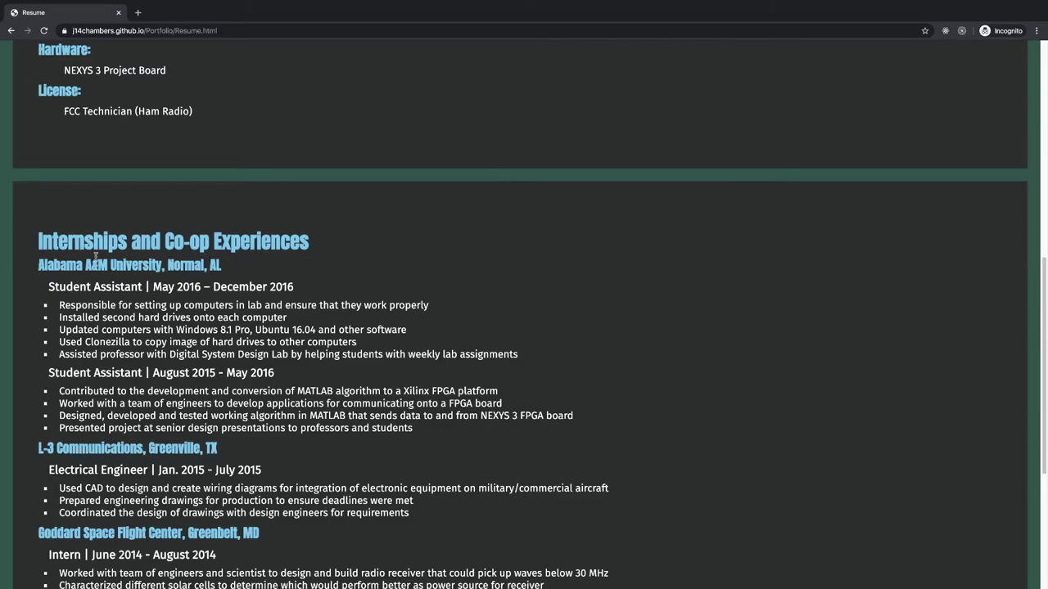
pyautogui.scroll(-4, 253, 294)
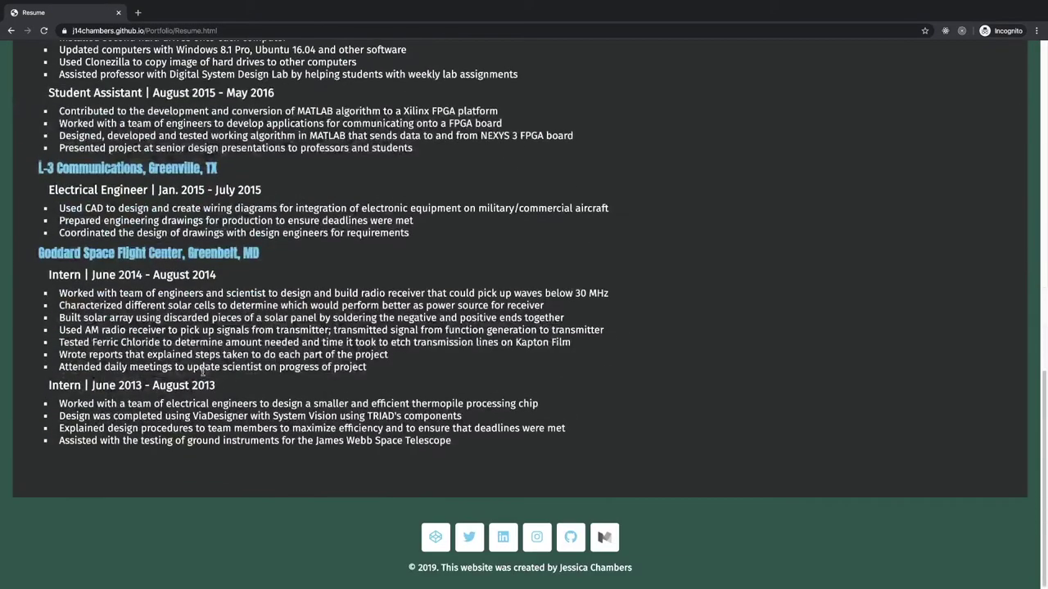
pyautogui.scroll(10, 213, 368)
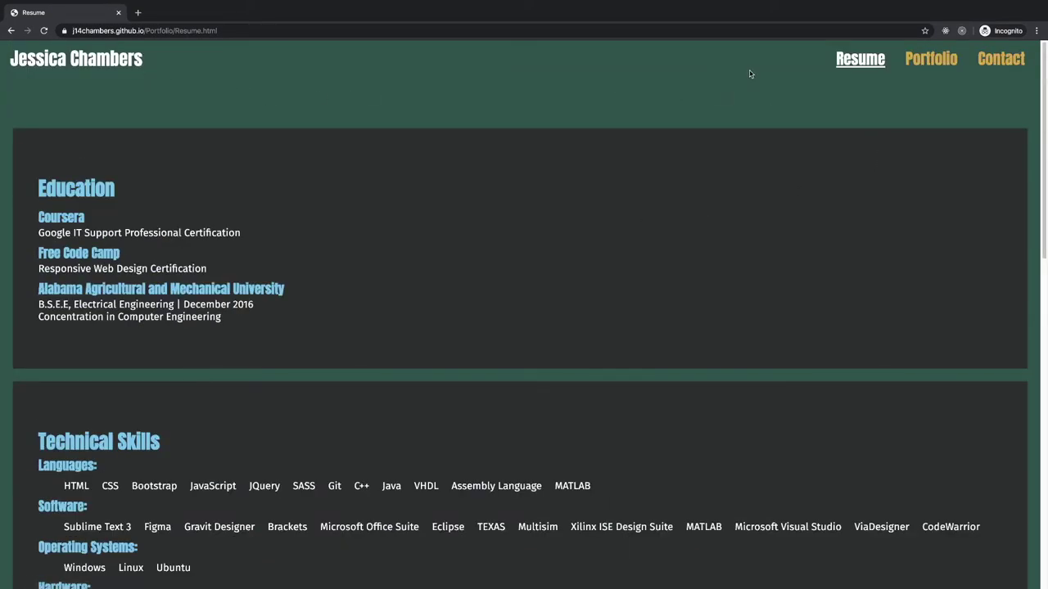
pyautogui.click(86, 61)
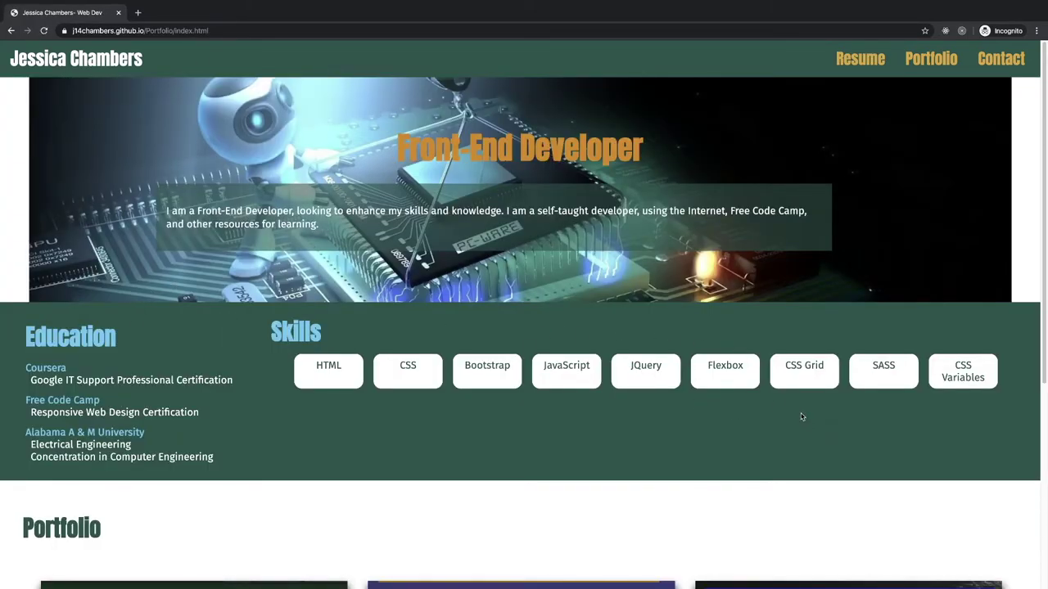
# Step: Scroll down to the JS Calculator, Tourist Attraction and ROLSS cards and the social-links footer
pyautogui.scroll(-3, 769, 413)
pyautogui.scroll(1, 554, 187)
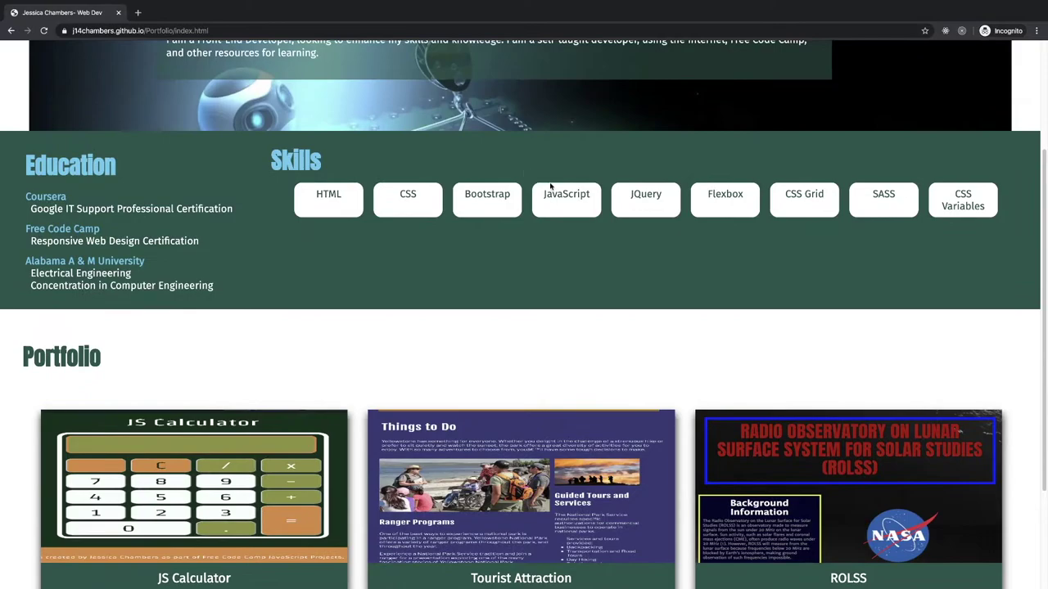
pyautogui.scroll(-2, 617, 275)
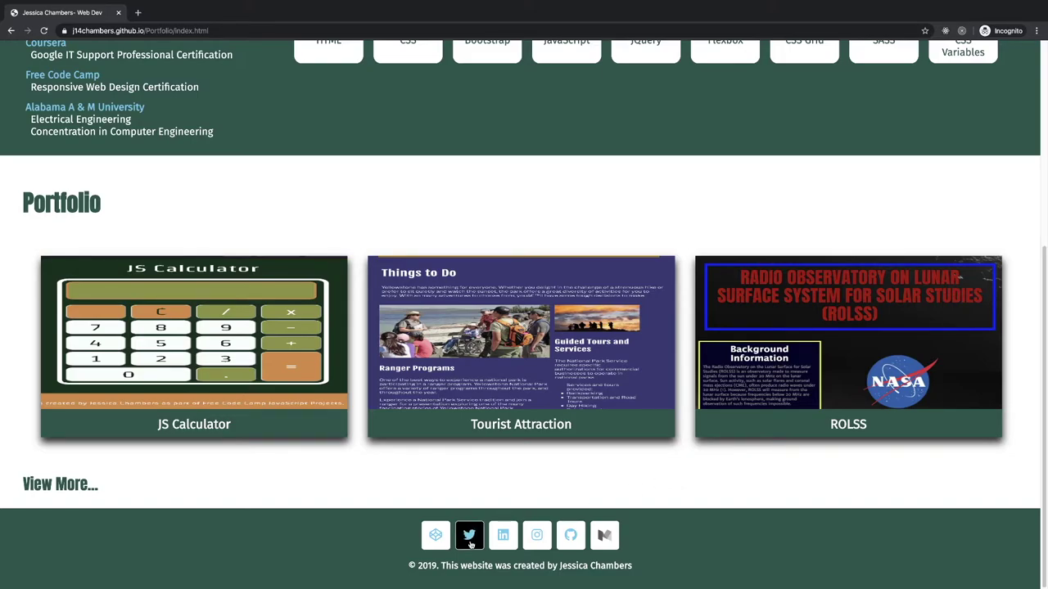
pyautogui.scroll(4, 754, 558)
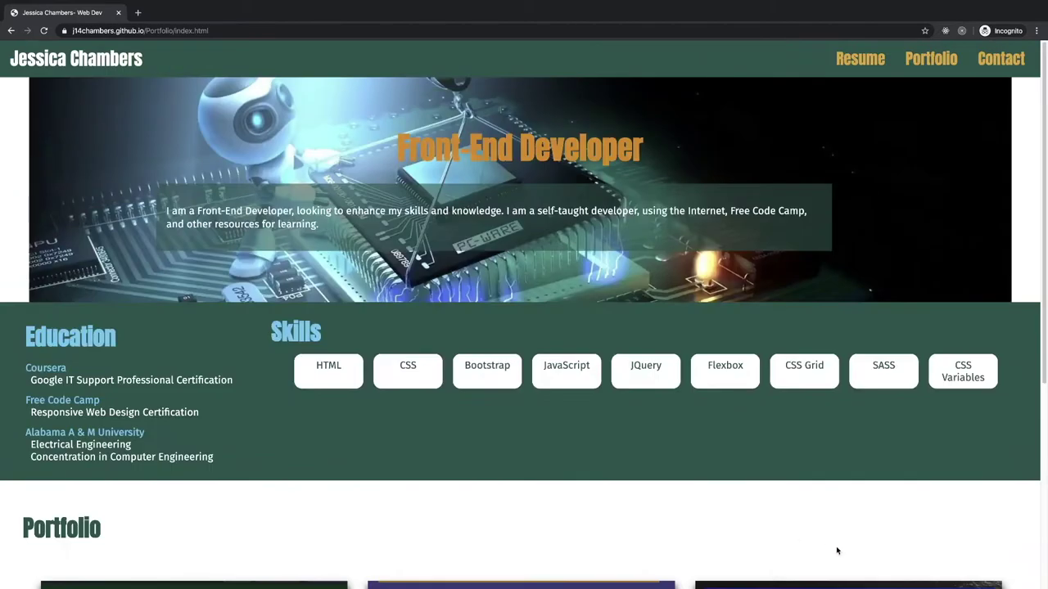
pyautogui.scroll(-4, 835, 546)
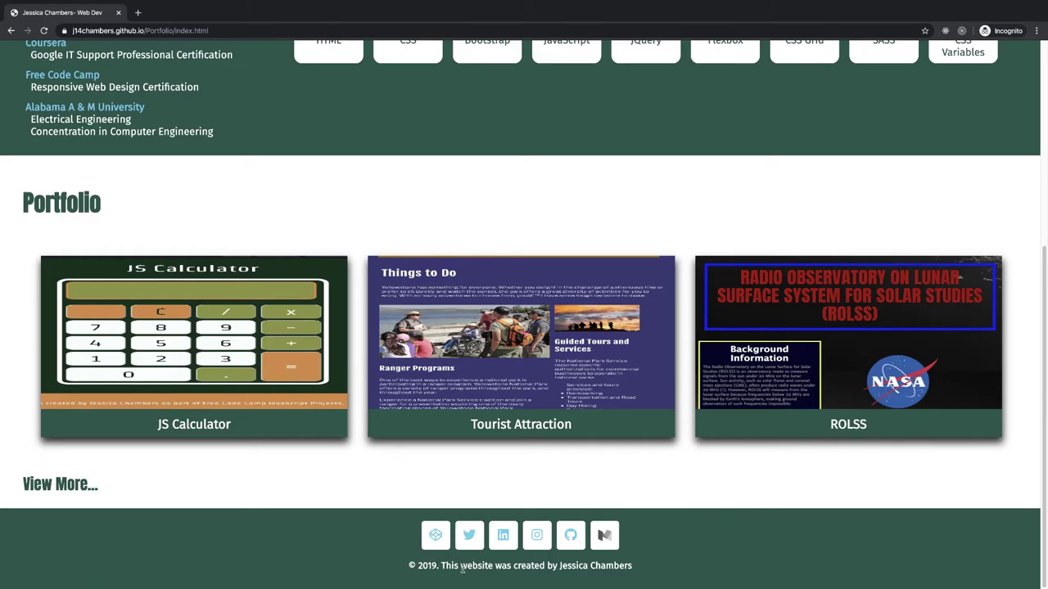
pyautogui.moveTo(407, 569); pyautogui.dragTo(568, 565)
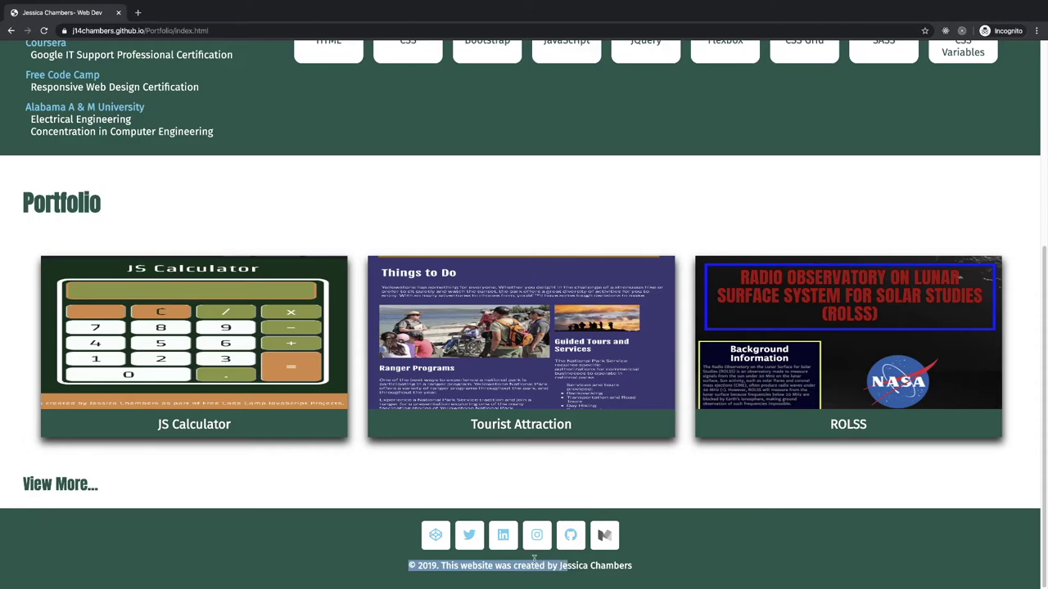
pyautogui.click(531, 561)
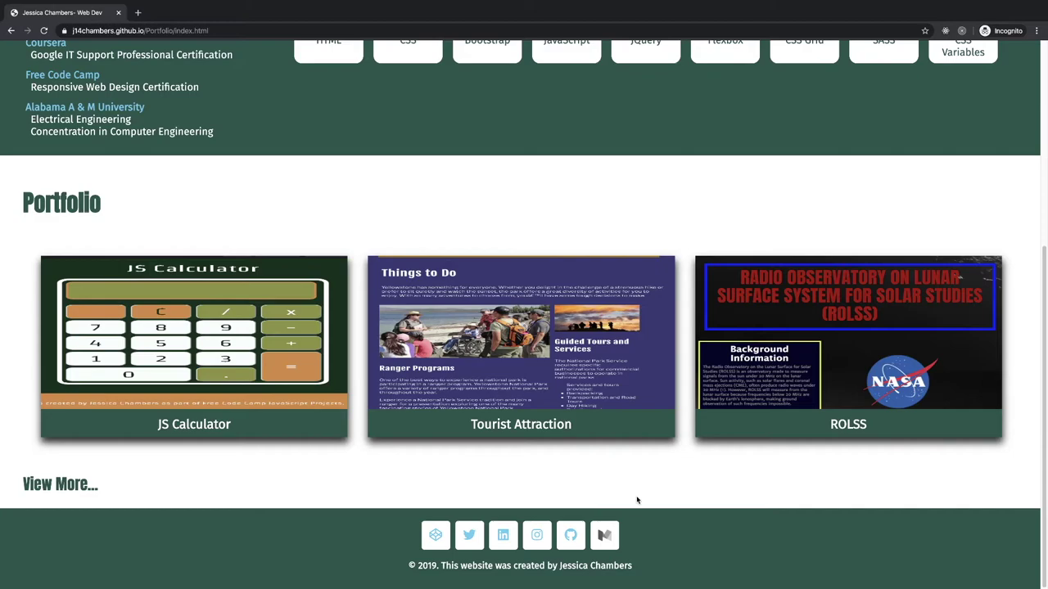
pyautogui.press('Home')
pyautogui.press('End')
pyautogui.scroll(4, 698, 541)
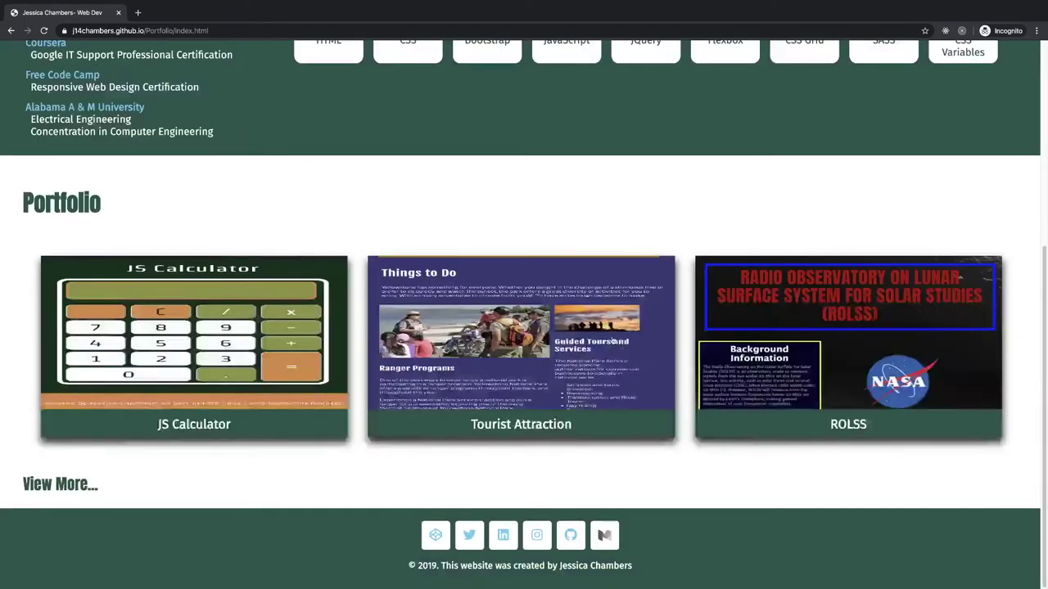
pyautogui.scroll(-4, 607, 317)
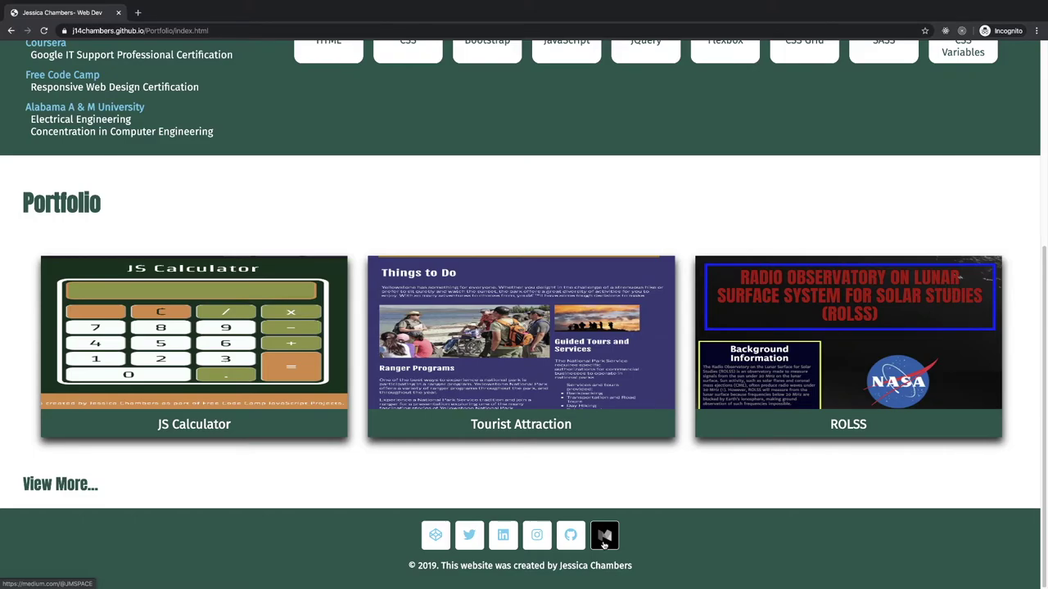
pyautogui.scroll(4, 782, 278)
pyautogui.scroll(-4, 859, 318)
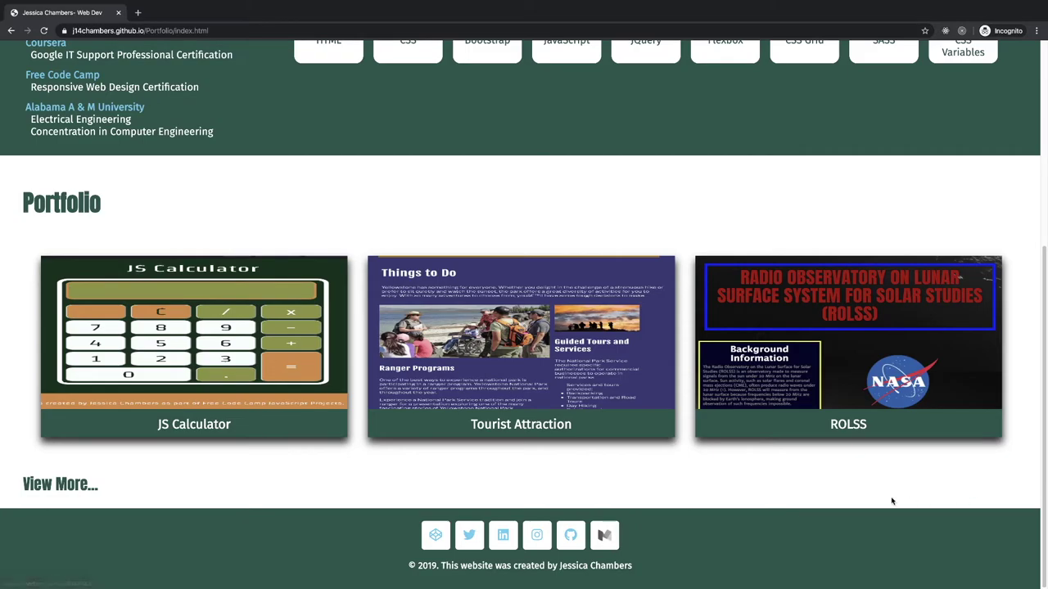
pyautogui.scroll(4, 811, 474)
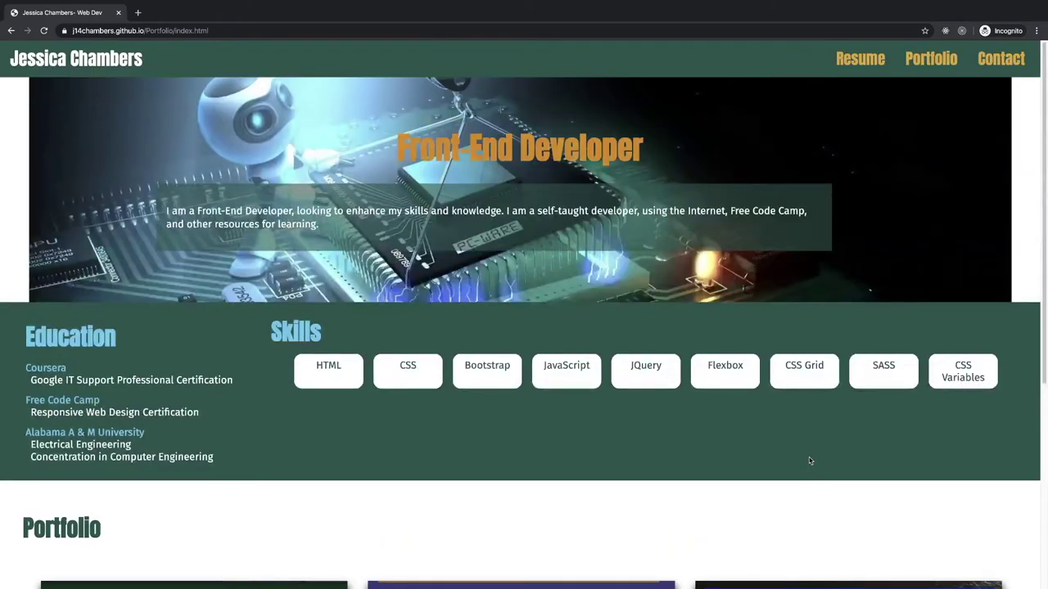
pyautogui.scroll(-4, 811, 475)
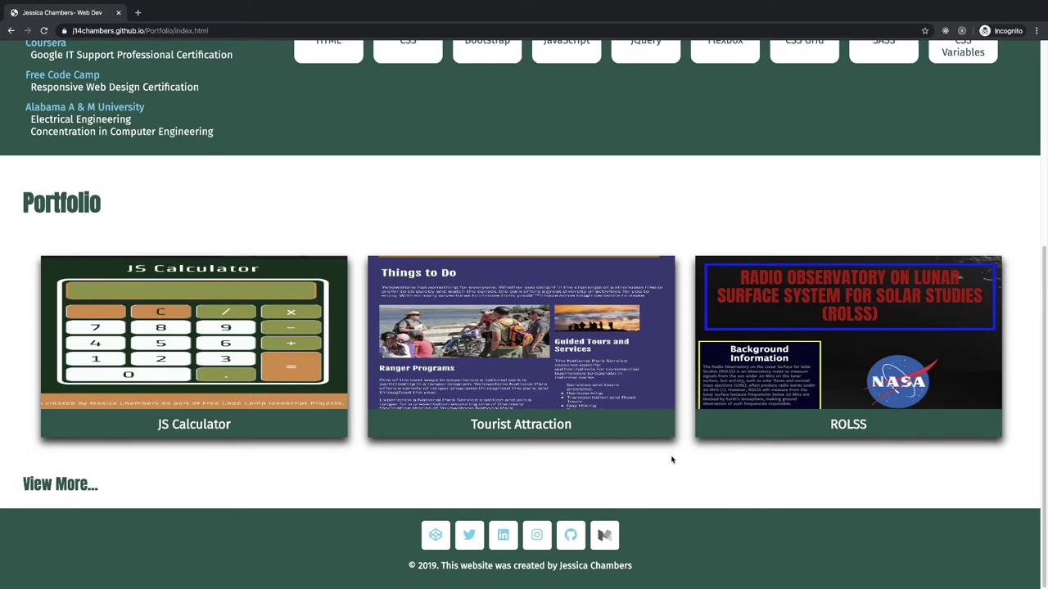
pyautogui.scroll(3, 676, 482)
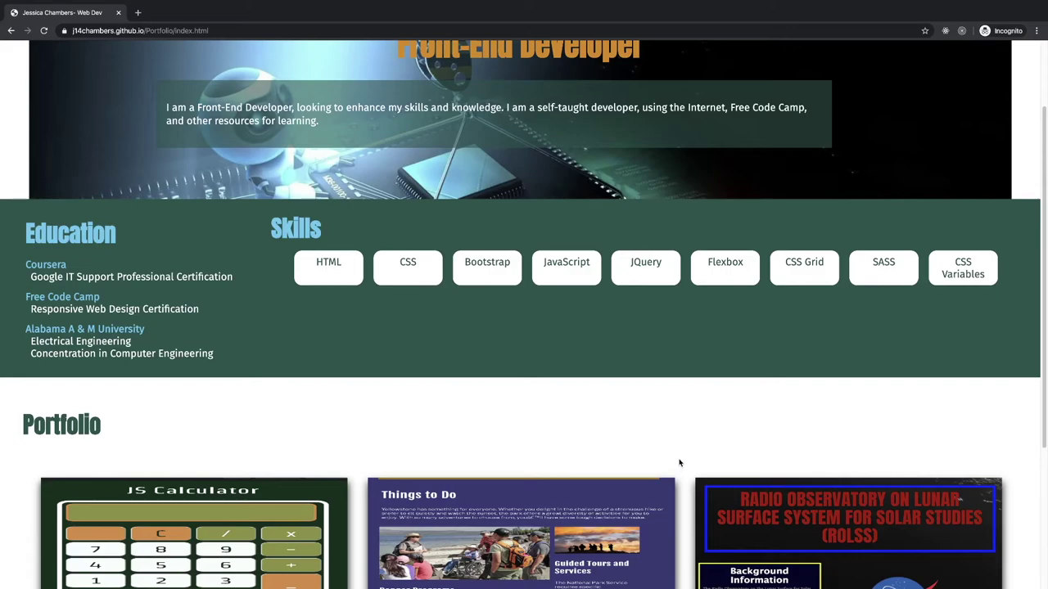
pyautogui.scroll(-3, 682, 454)
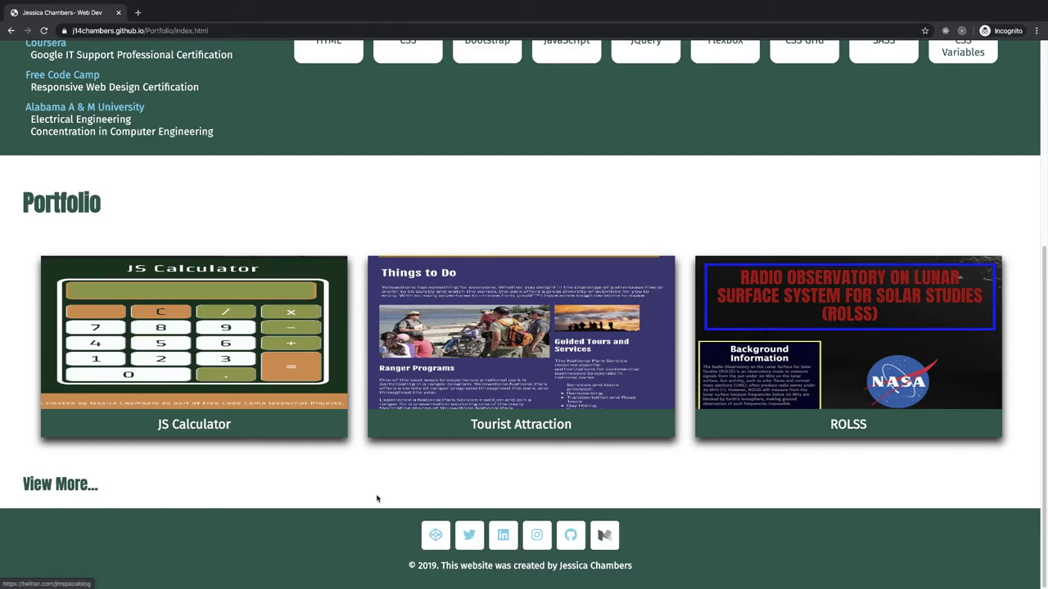
pyautogui.scroll(2, 355, 496)
pyautogui.scroll(2, 940, 257)
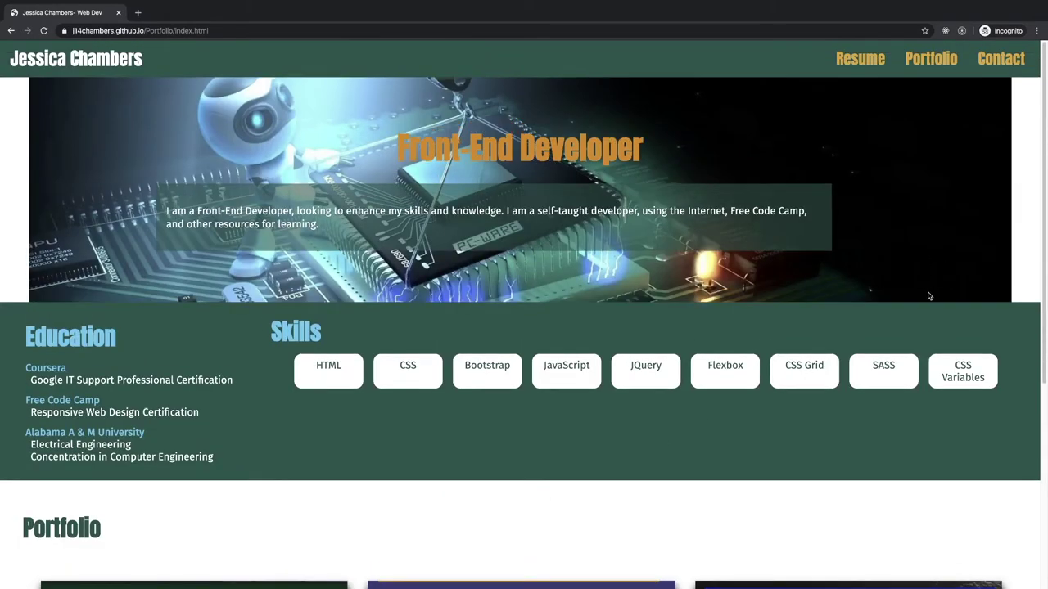
pyautogui.scroll(-4, 933, 295)
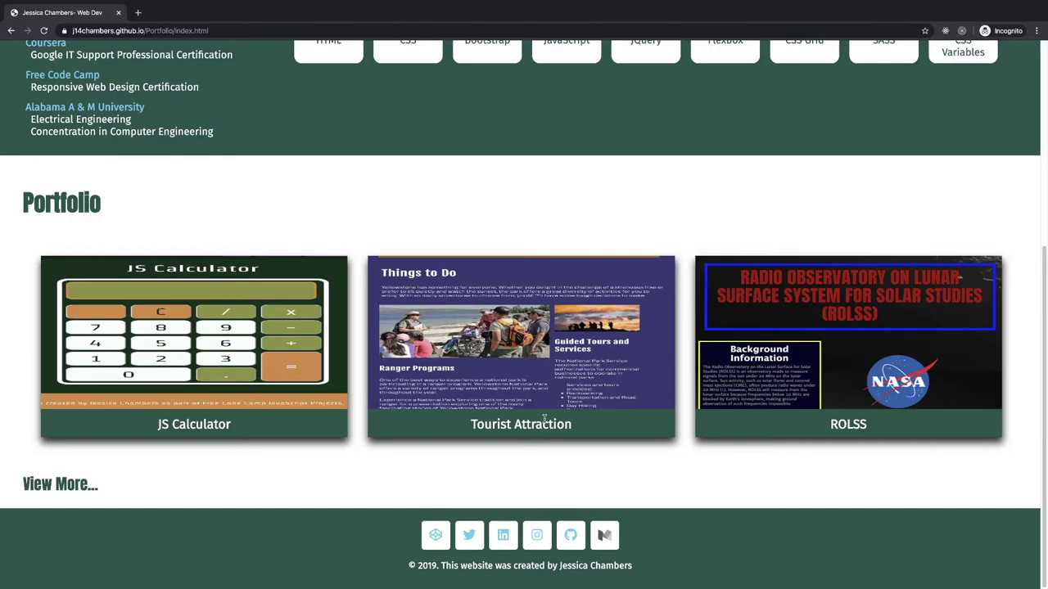
pyautogui.click(60, 484)
pyautogui.scroll(-20, 453, 317)
pyautogui.scroll(20, 79, 111)
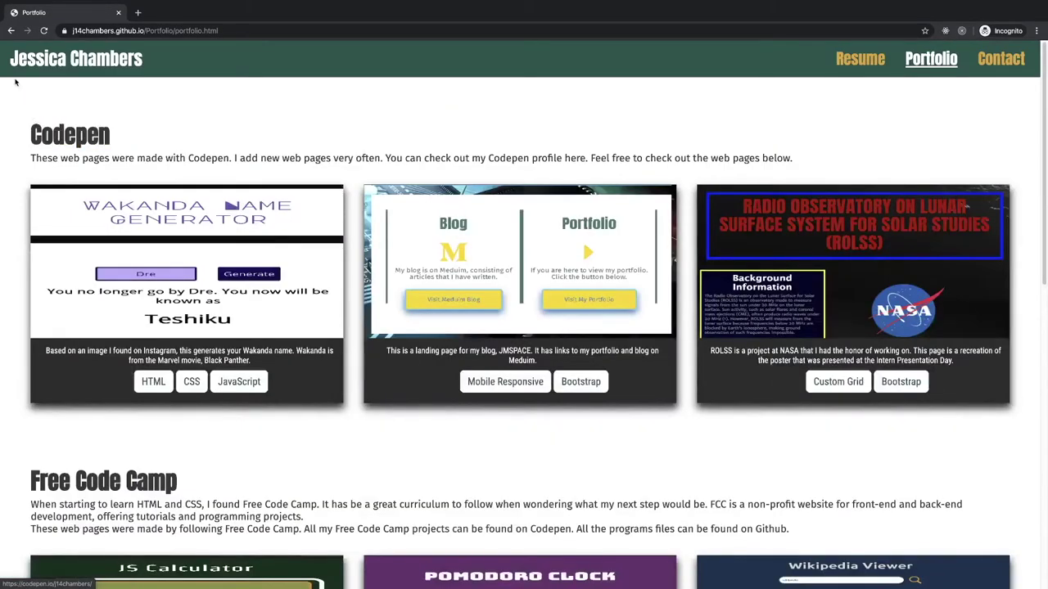
pyautogui.hotkey('alt', 'Left')
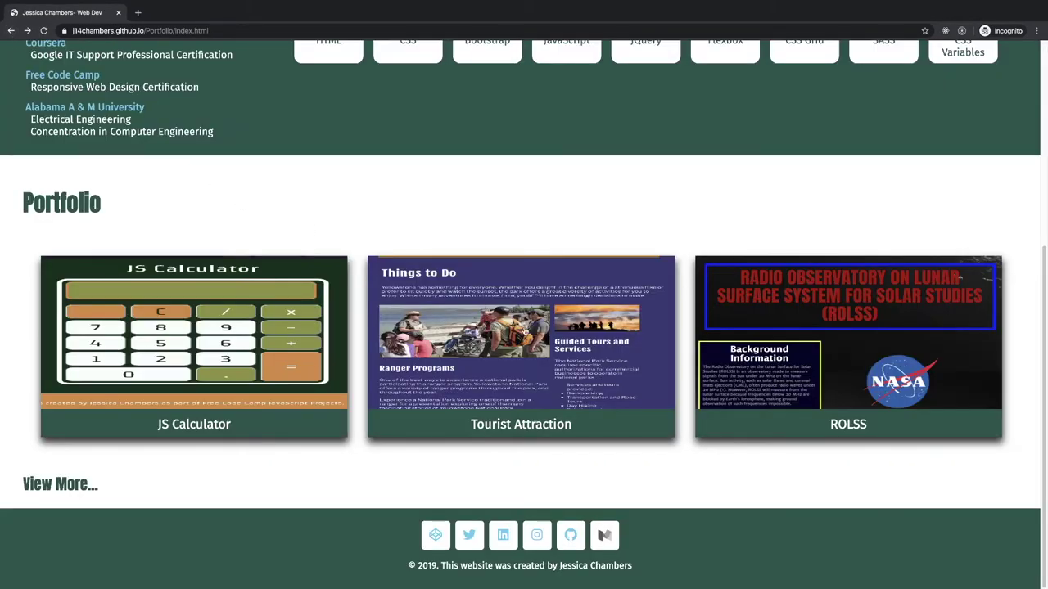
pyautogui.scroll(4, 920, 270)
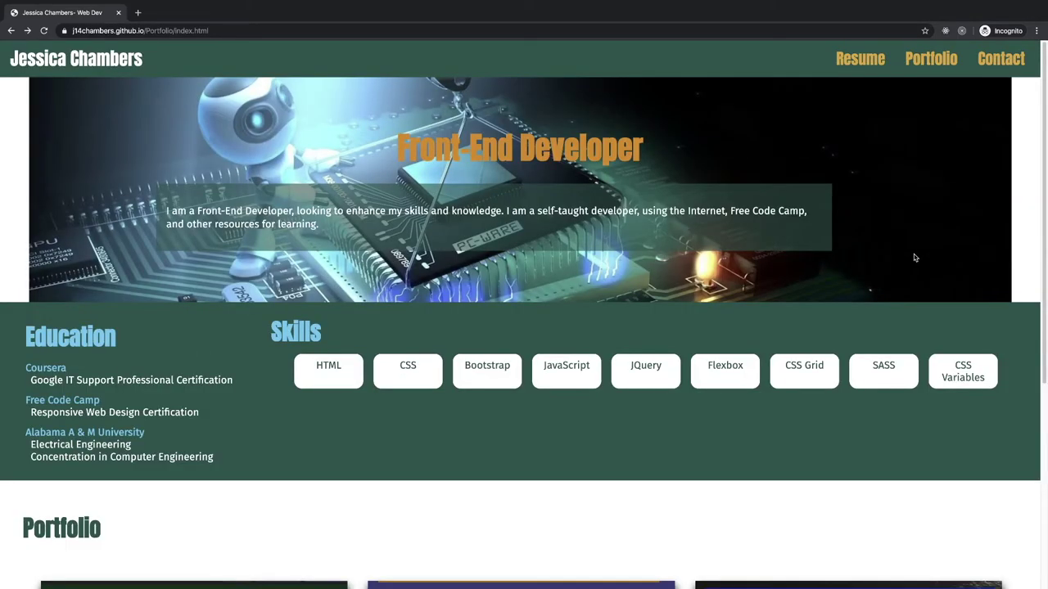
# Step: Open DevTools, switch to iPhone X device emulation, and reload the home page
pyautogui.press('super+alt+i')
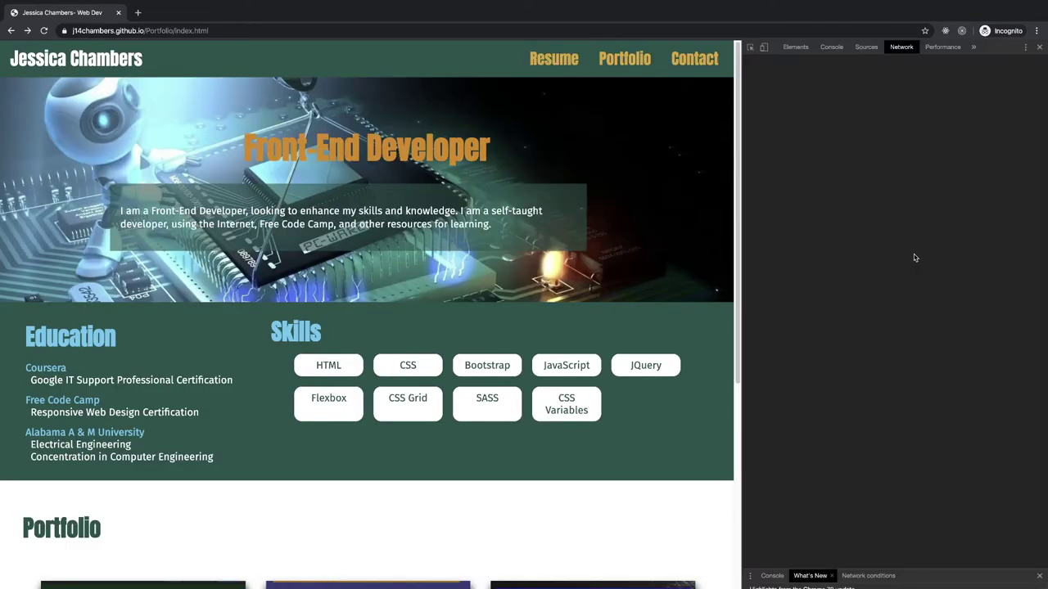
pyautogui.click(764, 47)
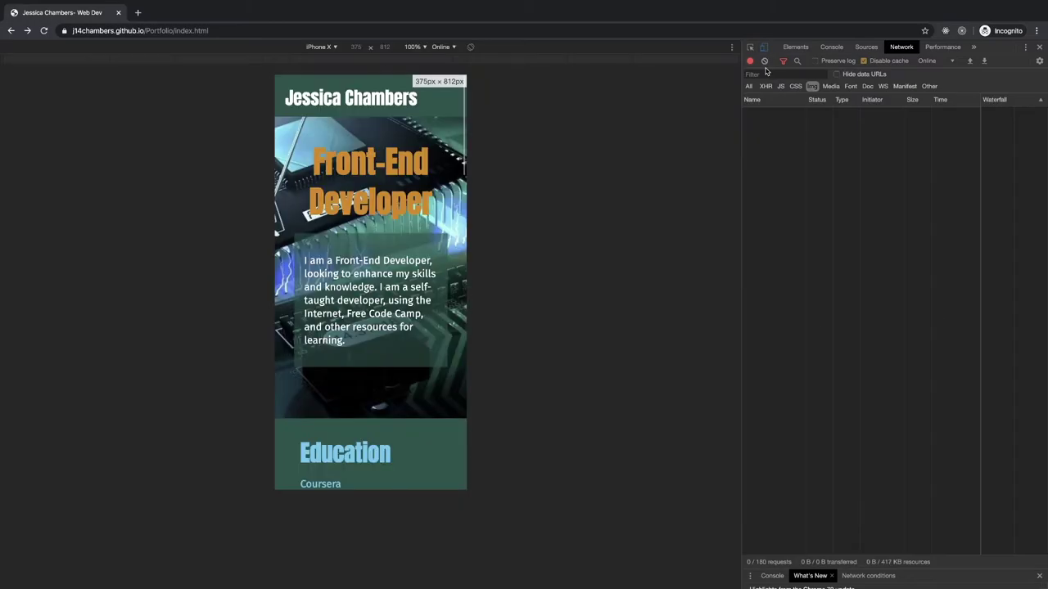
pyautogui.click(44, 31)
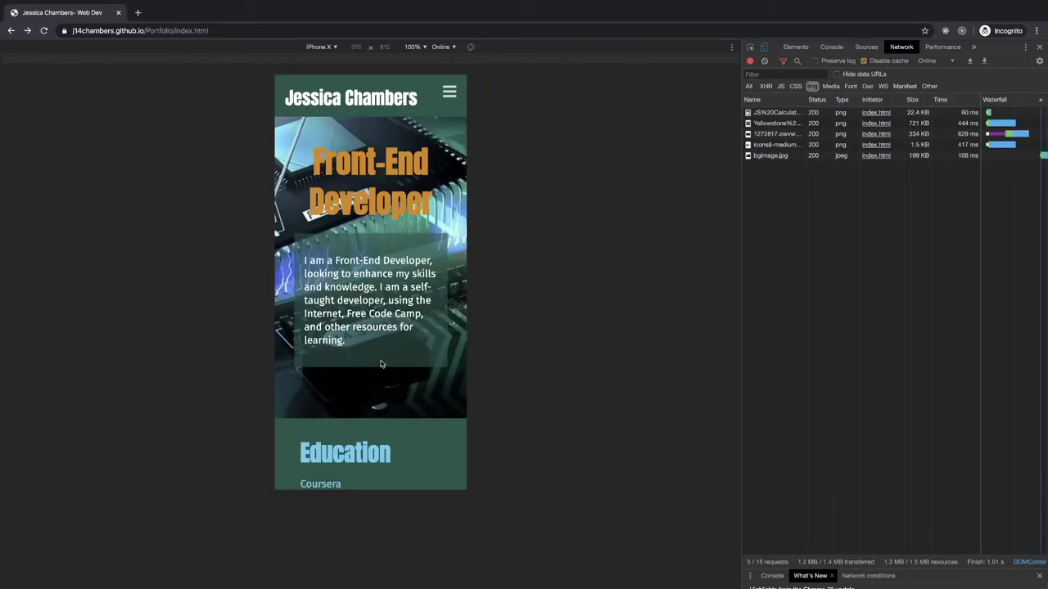
pyautogui.scroll(-6, 379, 365)
pyautogui.scroll(7, 380, 366)
# Step: Try the hamburger menu, then scroll the iPhone X home page up and down
pyautogui.click(452, 95)
pyautogui.click(450, 95)
pyautogui.scroll(-2, 409, 229)
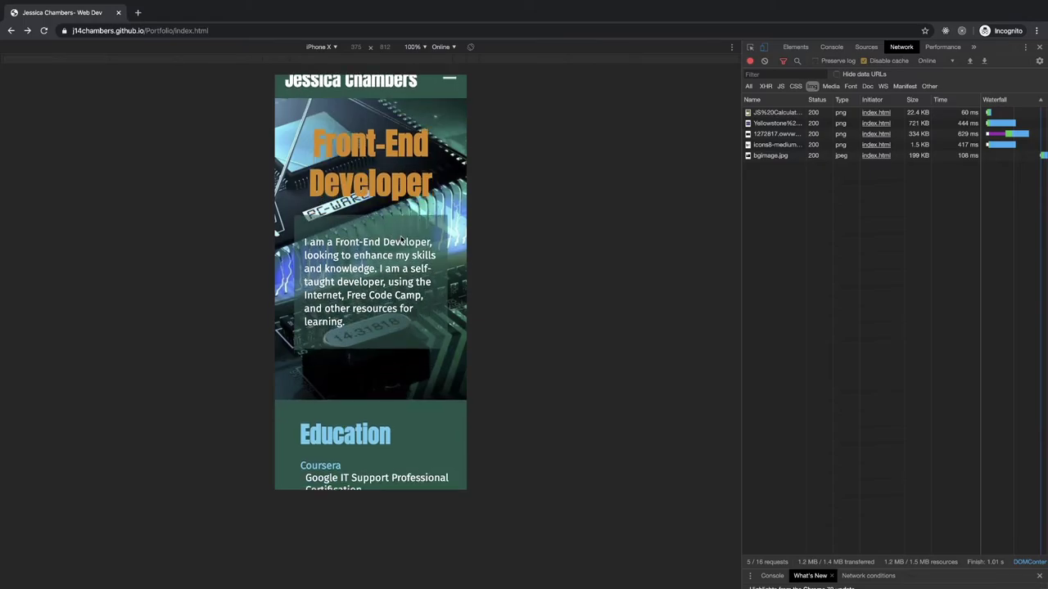
pyautogui.scroll(2, 421, 239)
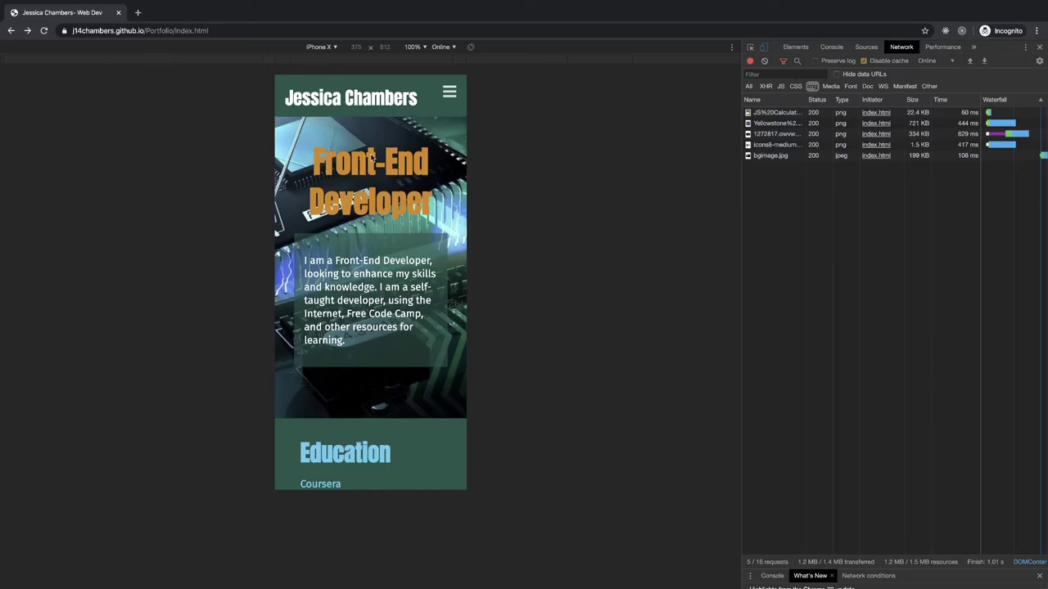
pyautogui.scroll(-3, 369, 260)
pyautogui.scroll(-3, 369, 260)
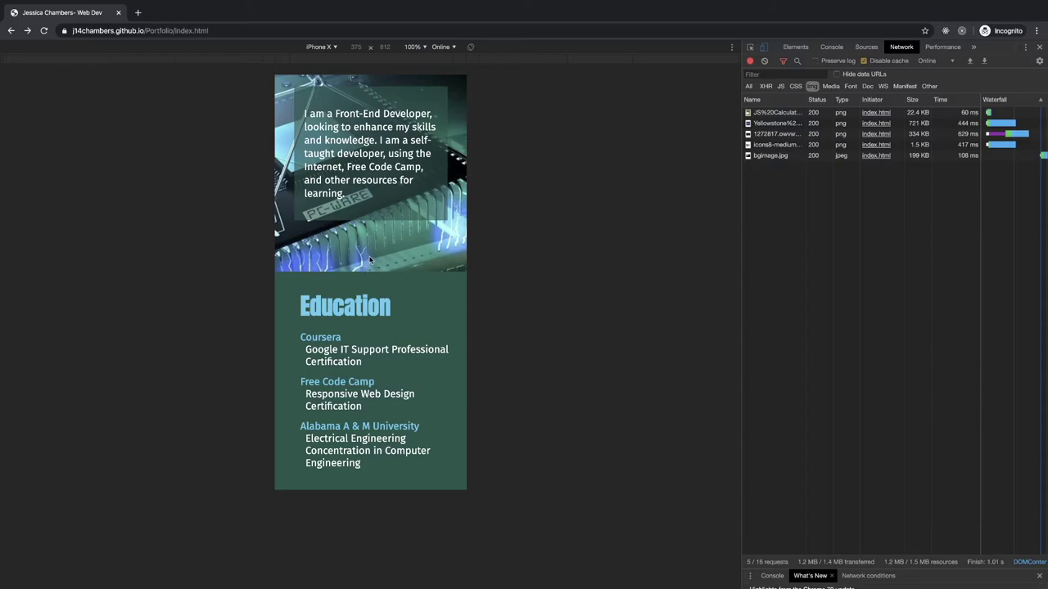
pyautogui.scroll(4, 376, 252)
pyautogui.scroll(1, 394, 242)
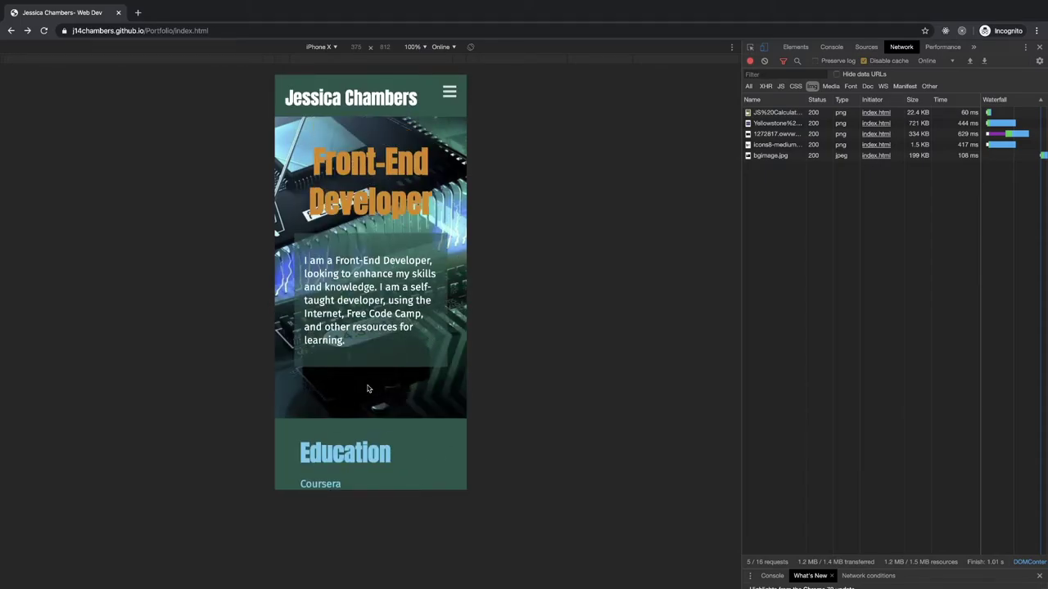
pyautogui.scroll(-5, 370, 386)
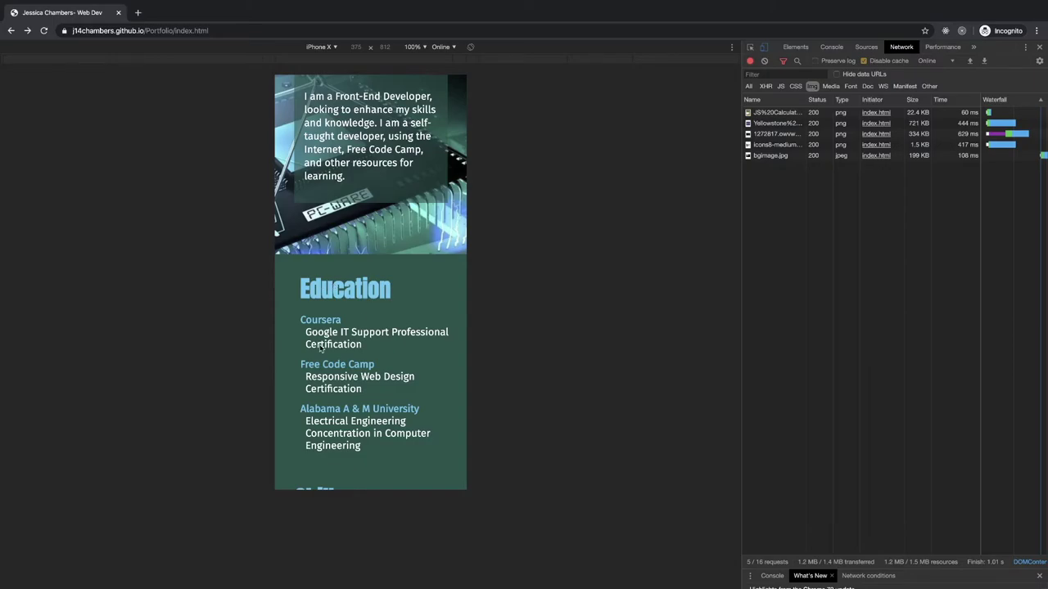
pyautogui.scroll(-1, 344, 348)
# Step: Scroll the iPhone X view to the footer and back, then expand the navigation menu
pyautogui.moveTo(344, 348); pyautogui.dragTo(317, 117)
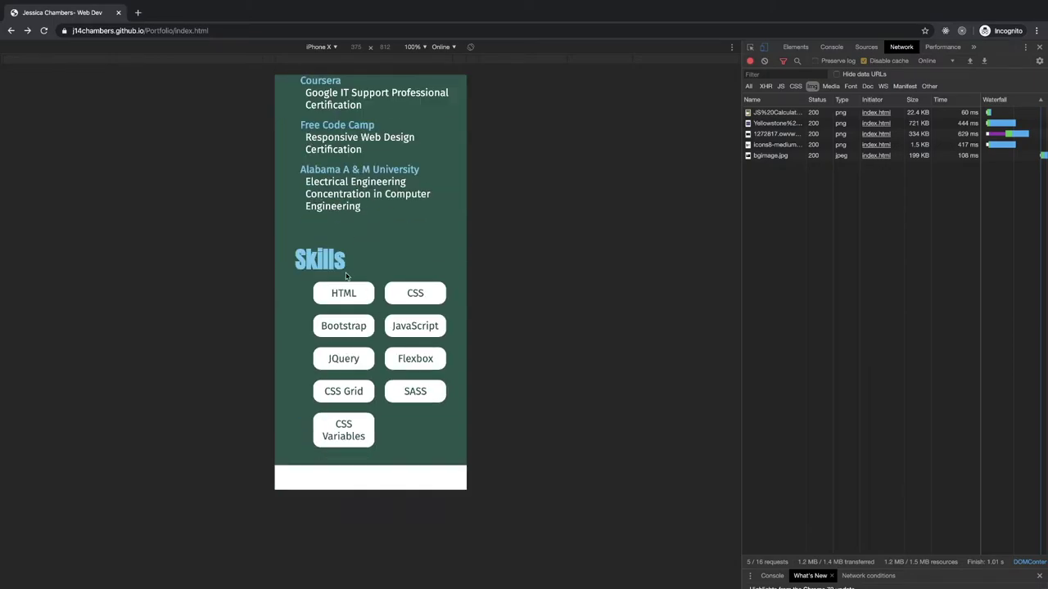
pyautogui.scroll(1, 345, 272)
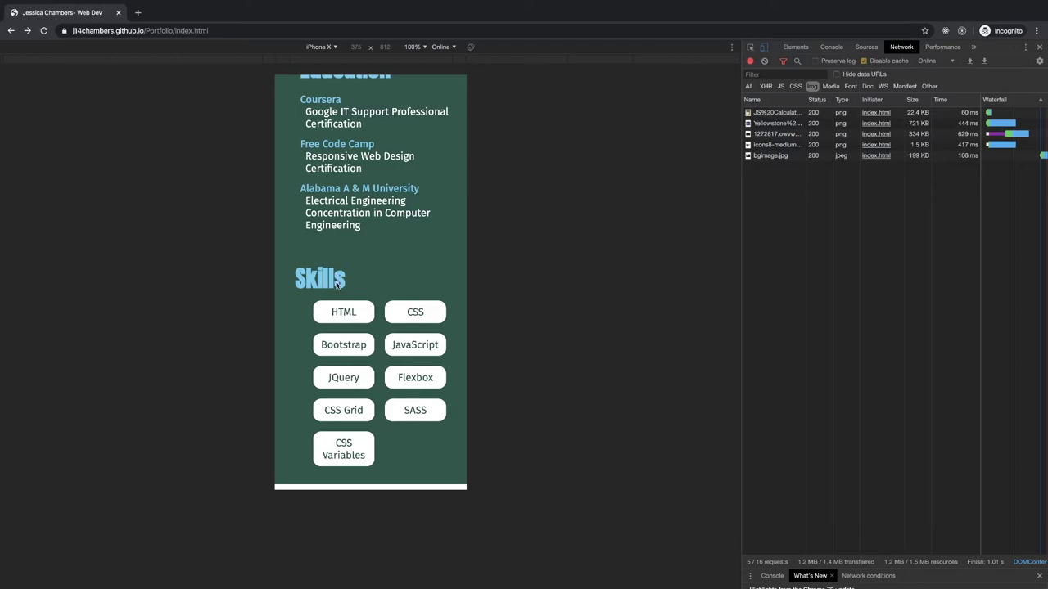
pyautogui.scroll(1, 319, 172)
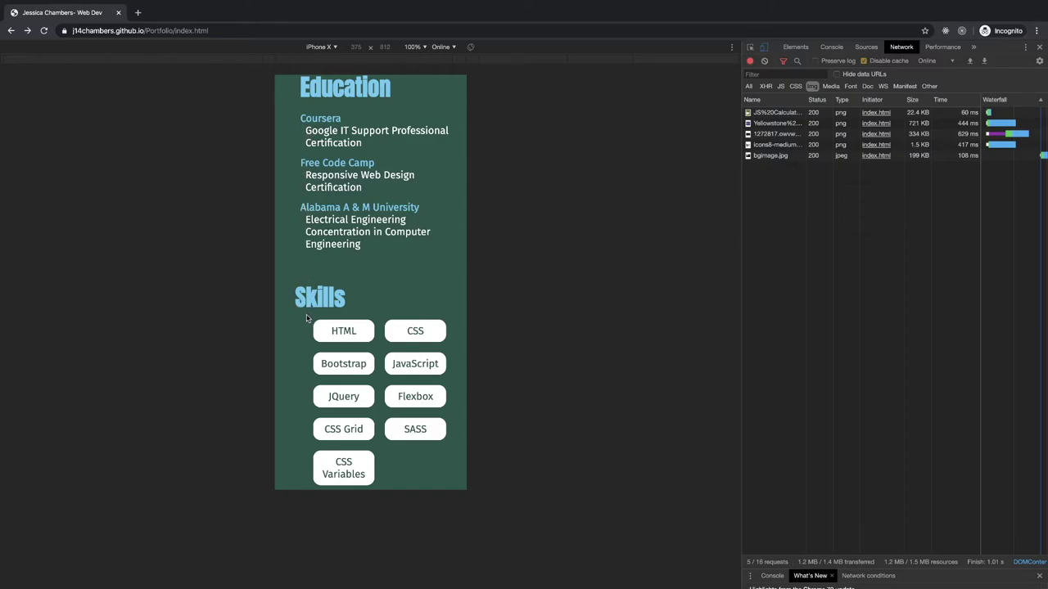
pyautogui.scroll(-1, 456, 348)
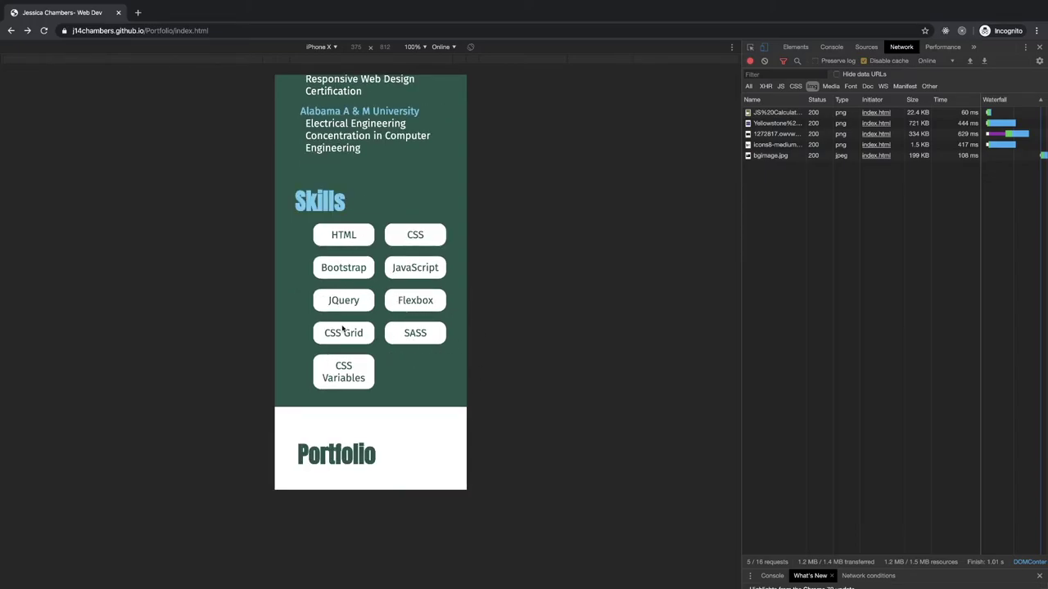
pyautogui.scroll(-3, 381, 327)
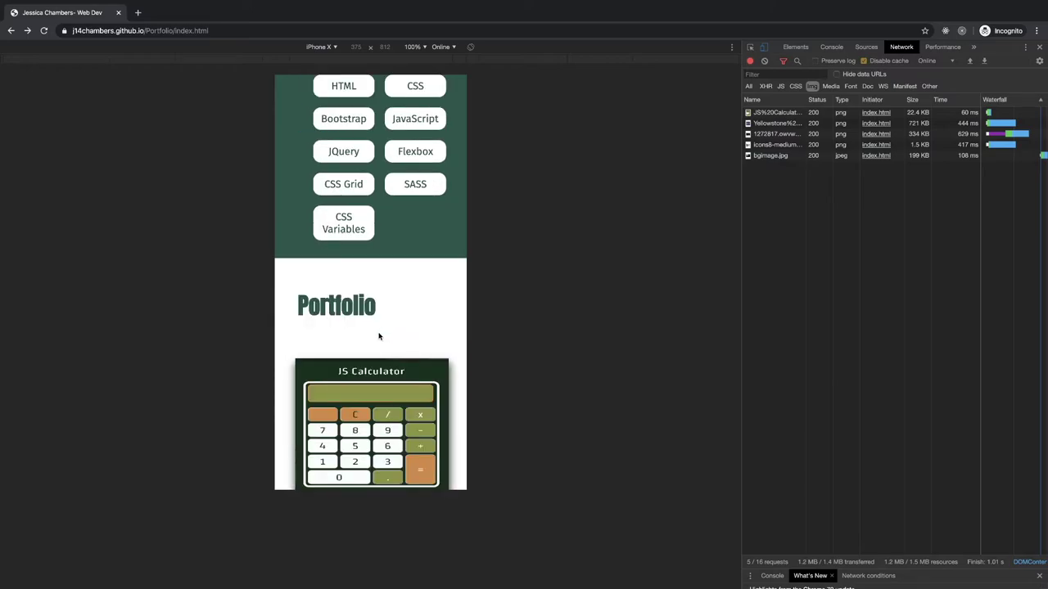
pyautogui.scroll(-8, 373, 295)
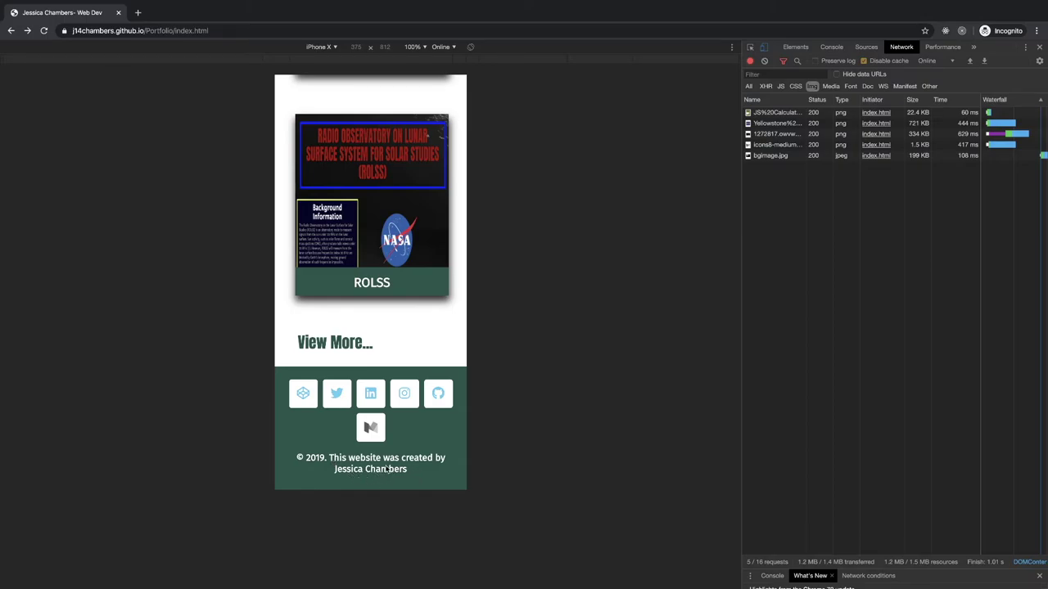
pyautogui.scroll(15, 399, 450)
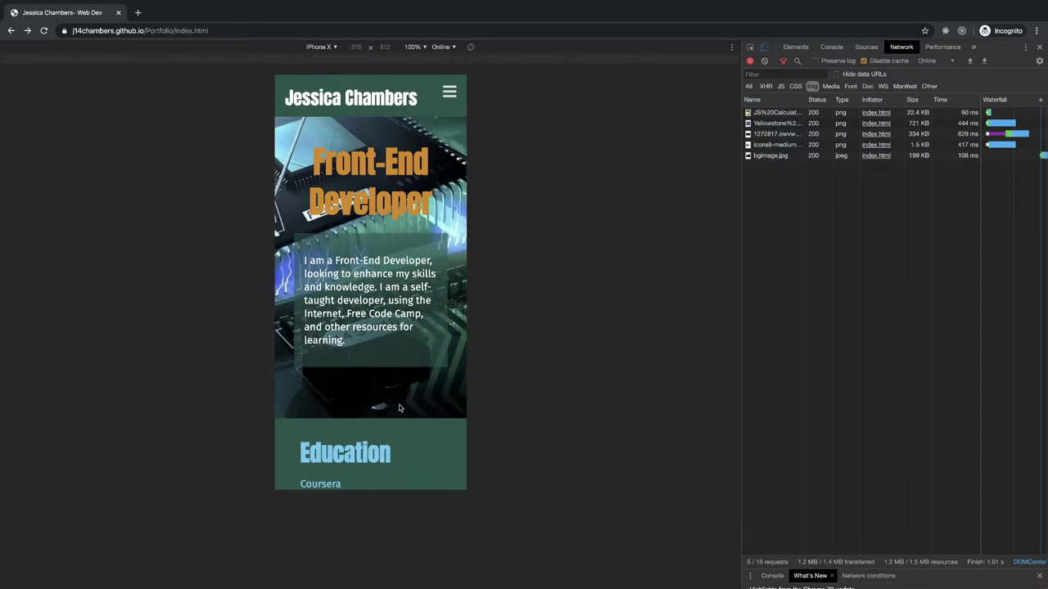
pyautogui.click(450, 91)
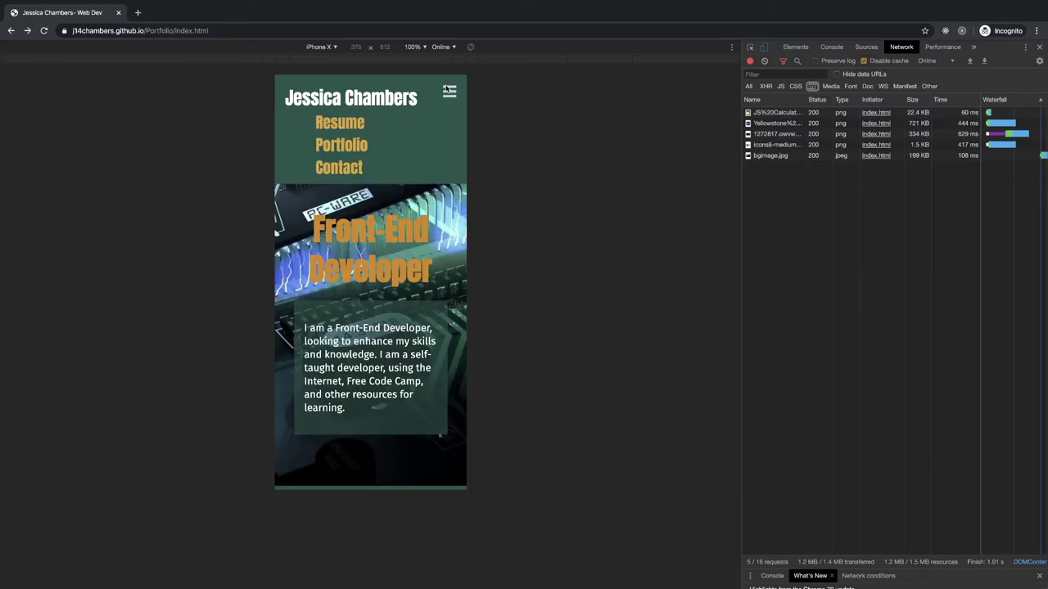
# Step: Close and reopen the navigation menu, then scroll through the emulated home page
pyautogui.click(449, 91)
pyautogui.click(449, 91)
pyautogui.scroll(-1, 376, 305)
pyautogui.scroll(-3, 375, 305)
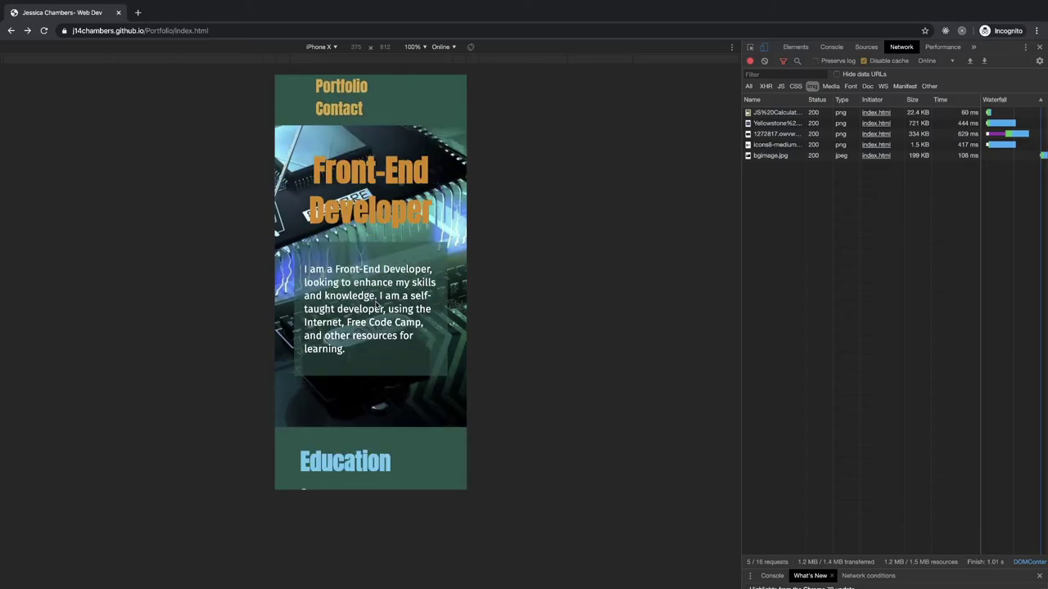
pyautogui.scroll(2, 344, 270)
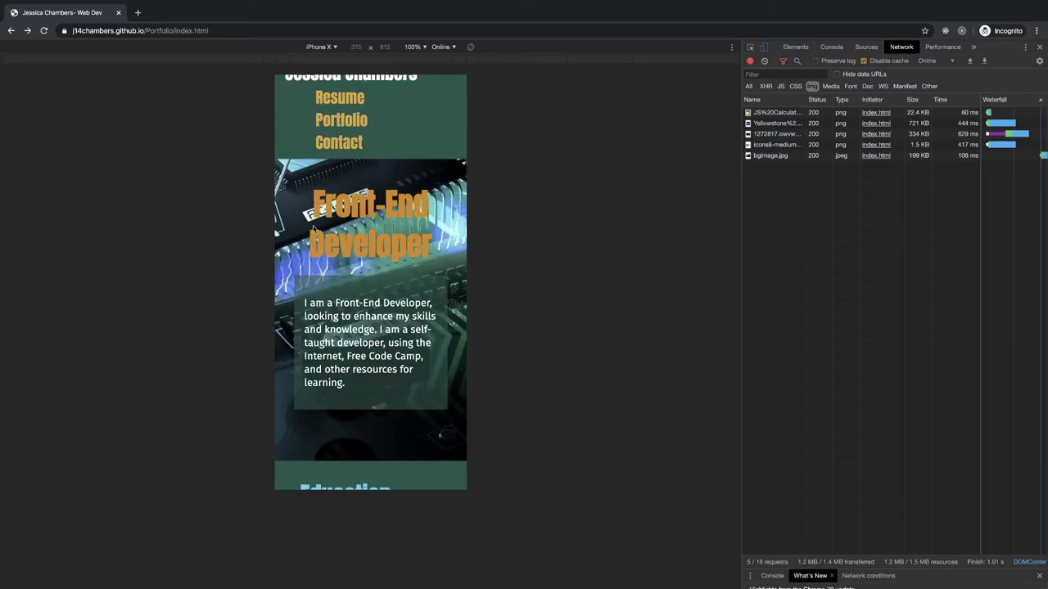
pyautogui.scroll(-3, 387, 352)
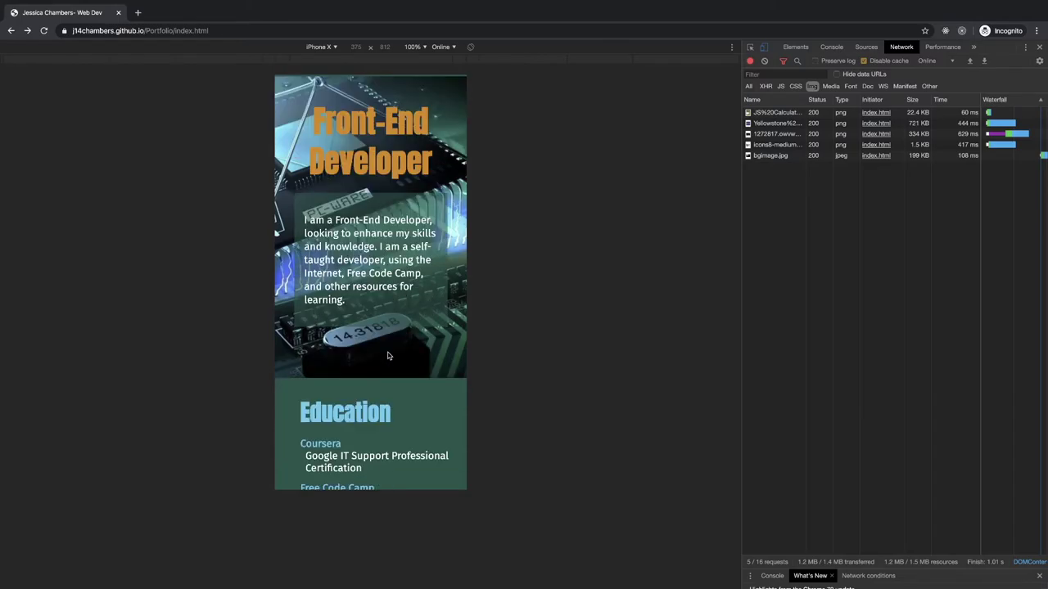
pyautogui.scroll(-3, 320, 245)
pyautogui.scroll(1, 301, 209)
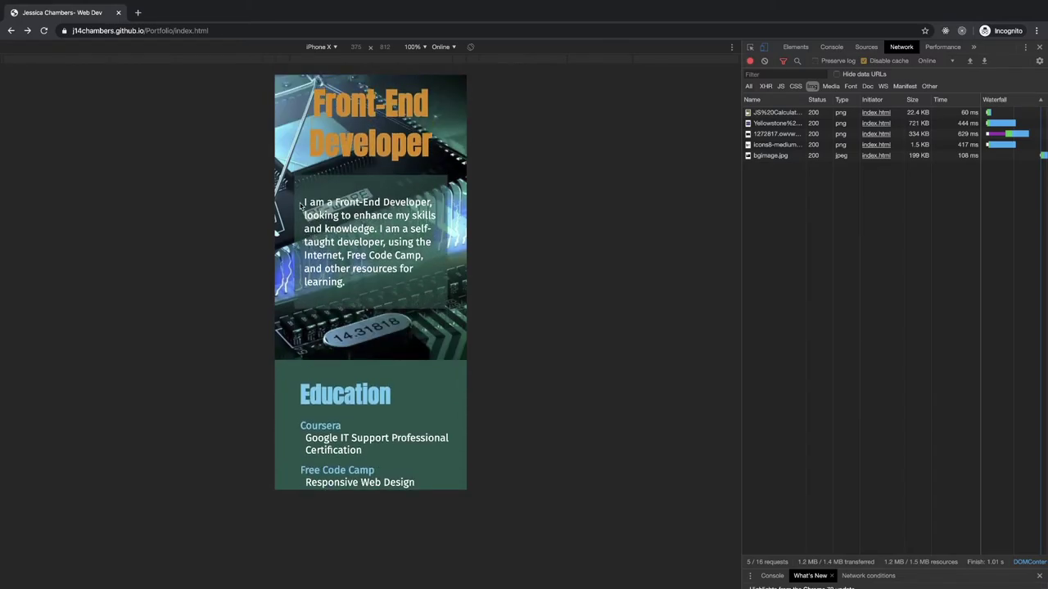
# Step: Keep scrolling the iPhone X preview until the Portfolio page's Codepen section is shown
pyautogui.scroll(-5, 375, 282)
pyautogui.scroll(2, 372, 262)
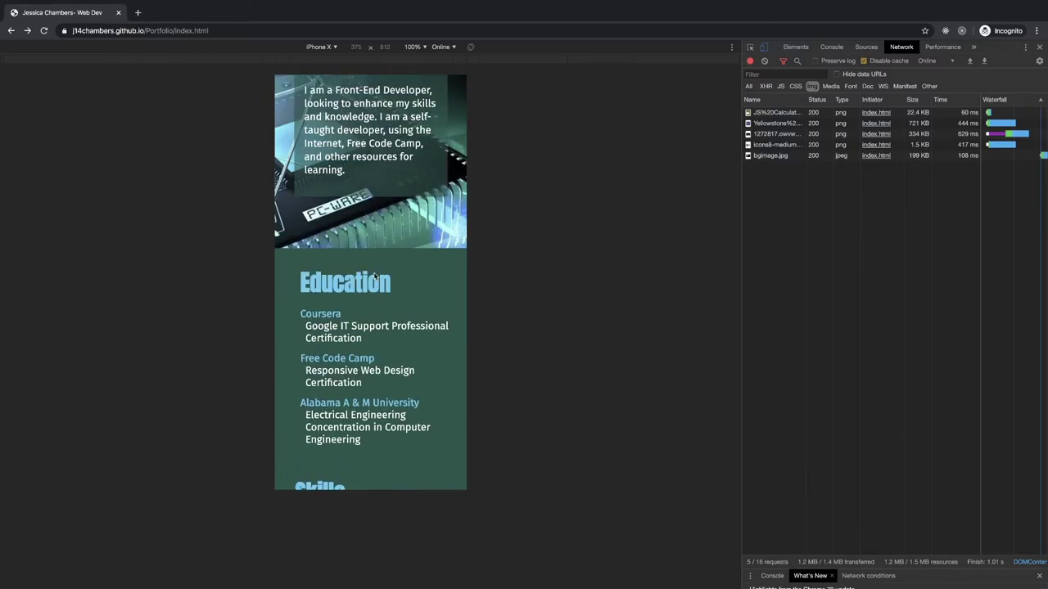
pyautogui.scroll(1, 365, 144)
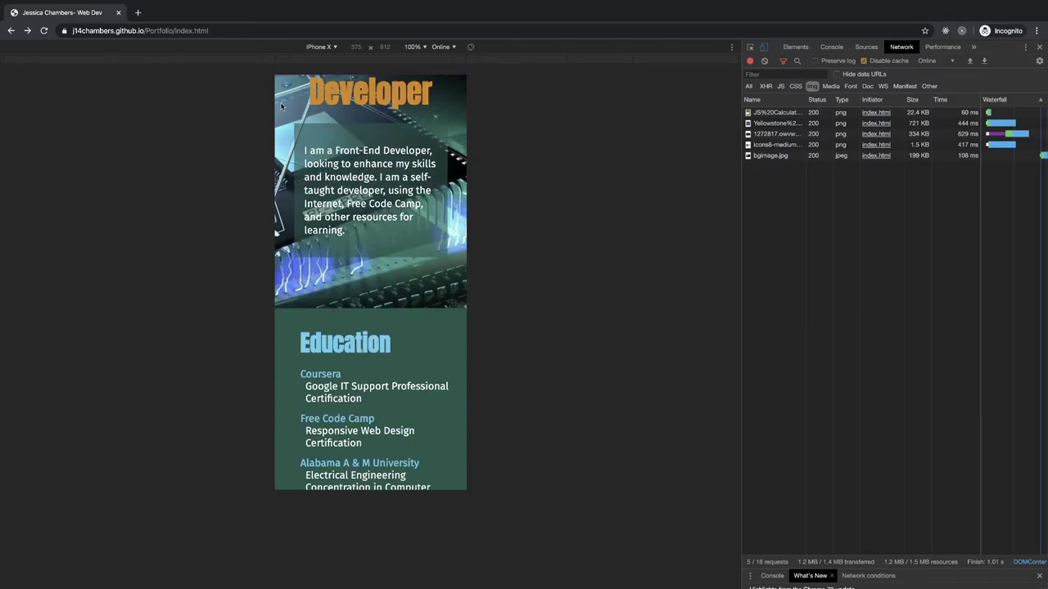
pyautogui.scroll(-5, 347, 304)
pyautogui.scroll(-5, 361, 311)
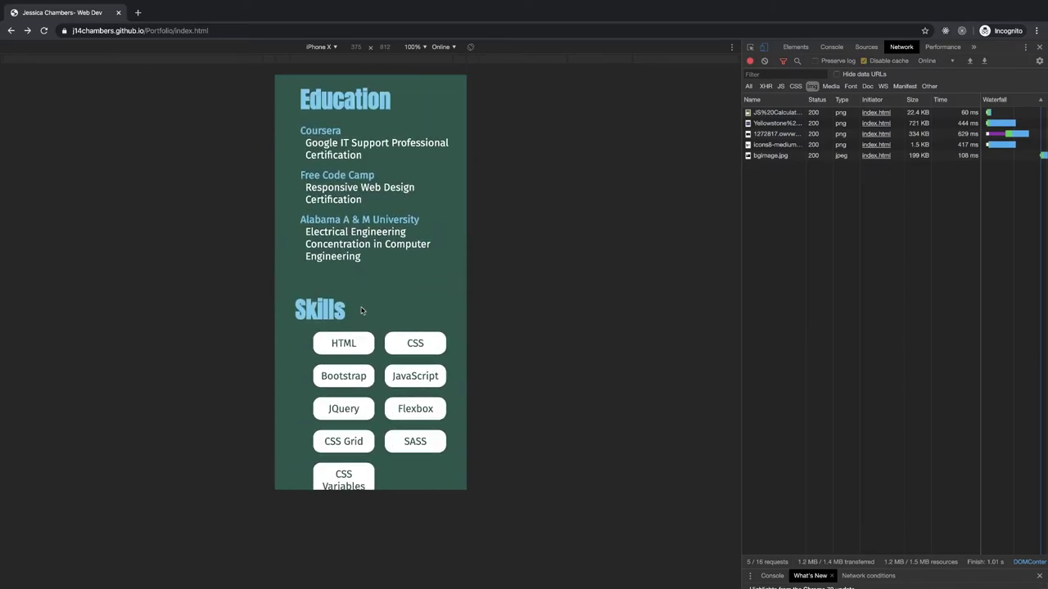
pyautogui.scroll(-15, 372, 315)
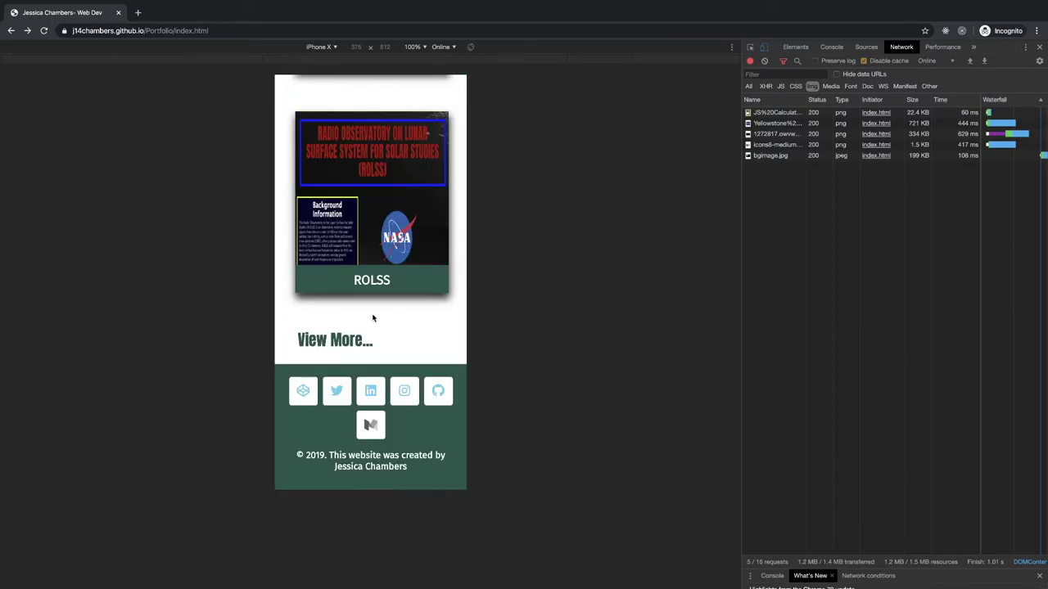
pyautogui.scroll(20, 374, 314)
pyautogui.click(337, 147)
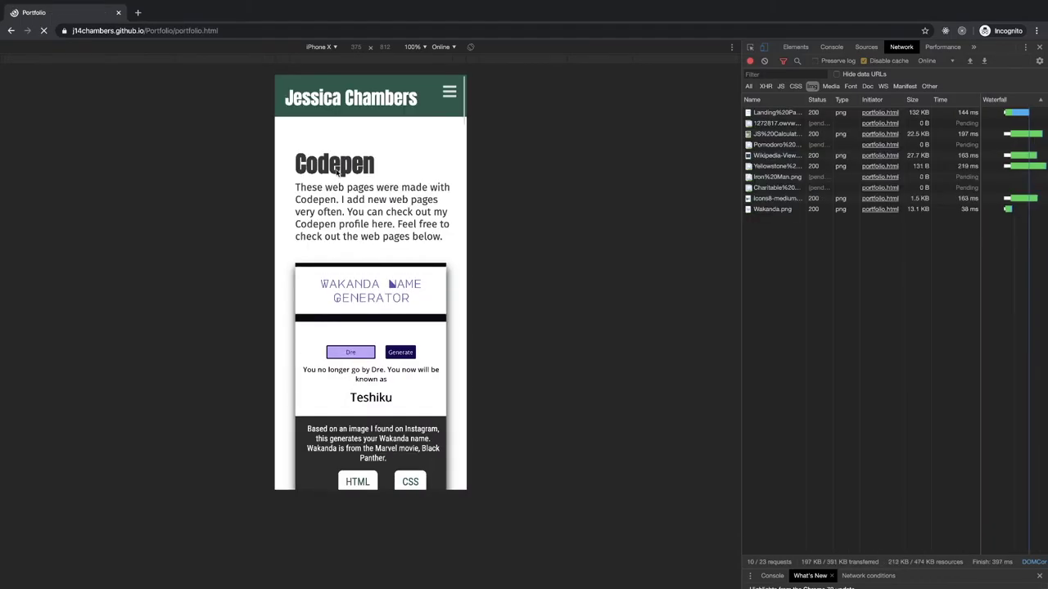
pyautogui.scroll(-9, 353, 317)
pyautogui.scroll(-20, 353, 317)
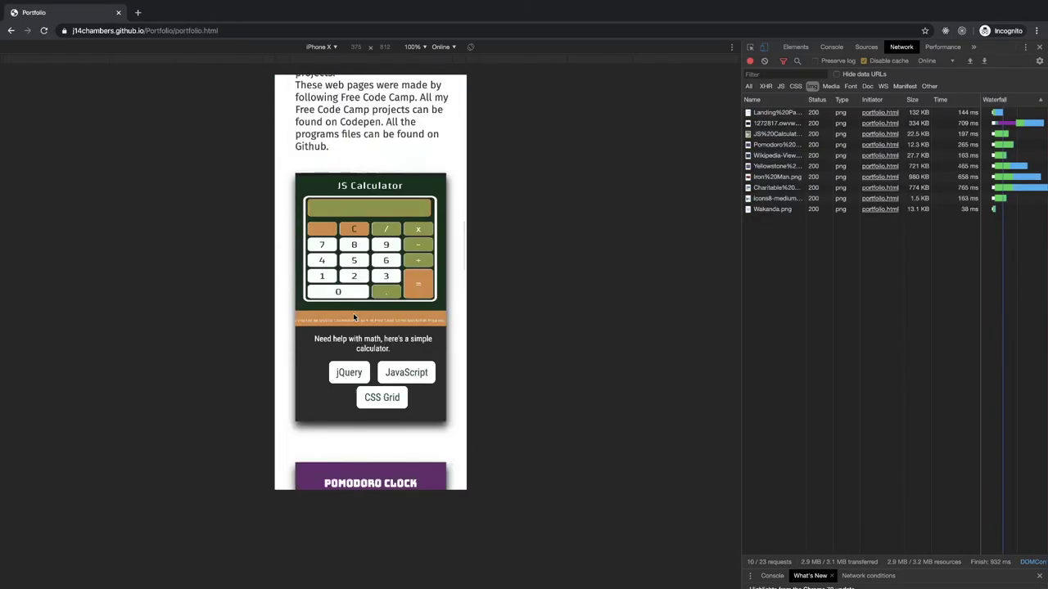
pyautogui.scroll(20, 354, 317)
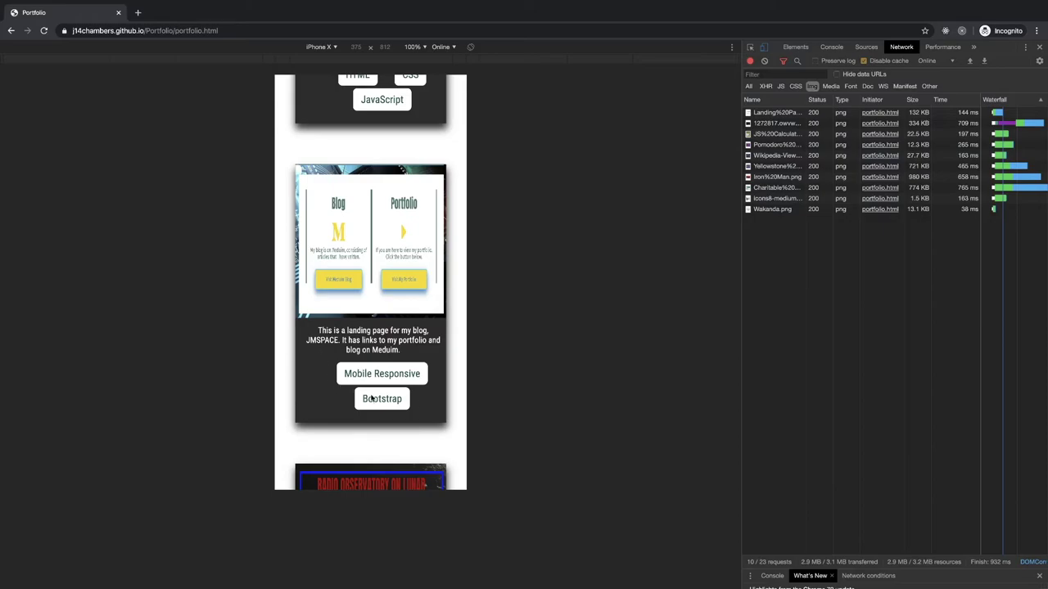
pyautogui.scroll(-1, 366, 399)
pyautogui.scroll(-5, 367, 370)
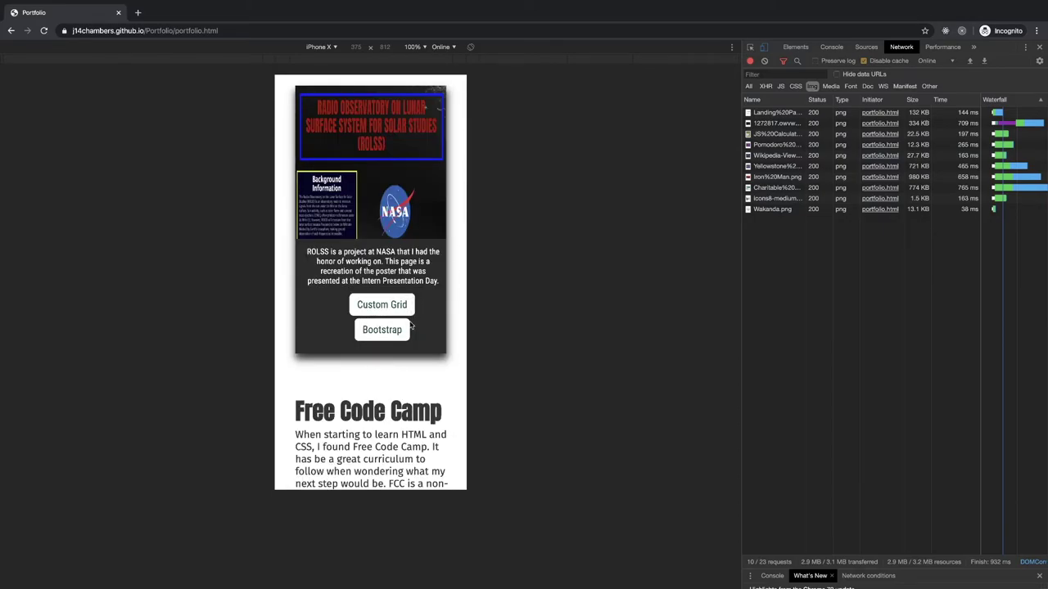
pyautogui.scroll(-1, 354, 357)
pyautogui.scroll(-3, 355, 357)
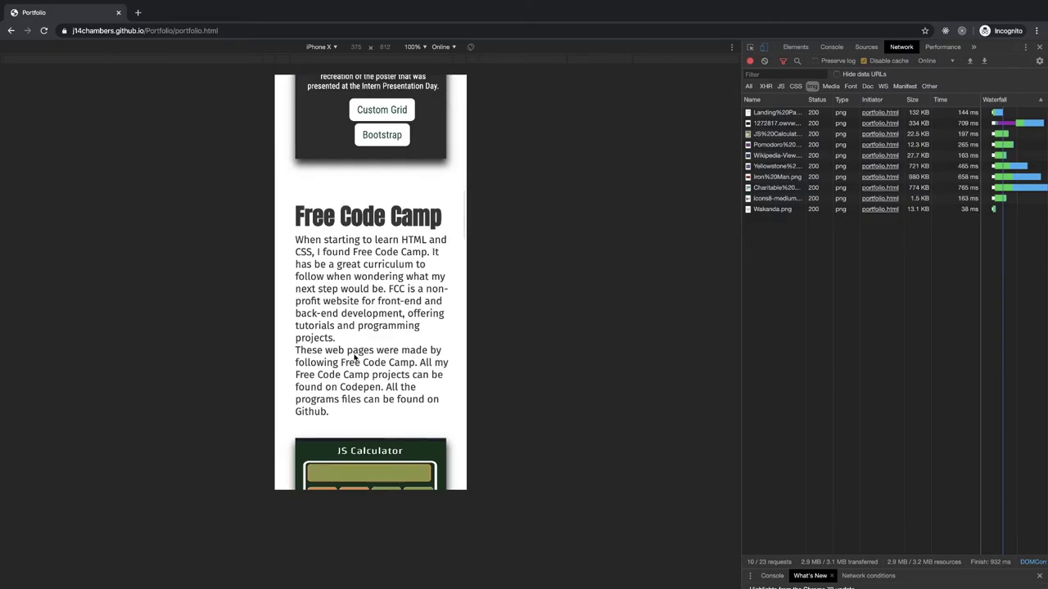
pyautogui.scroll(3, 354, 358)
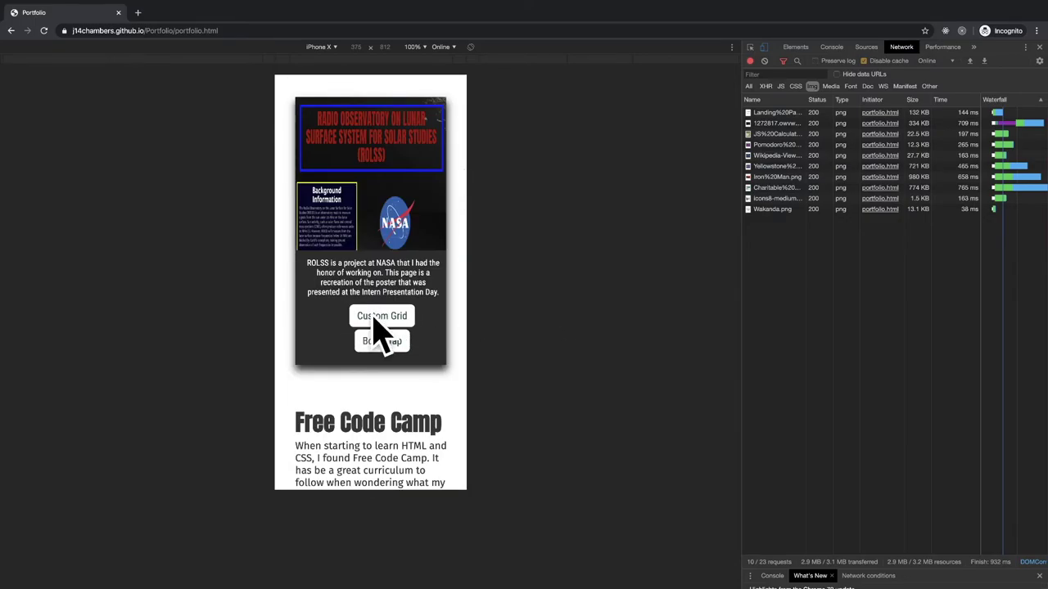
pyautogui.scroll(-6, 370, 346)
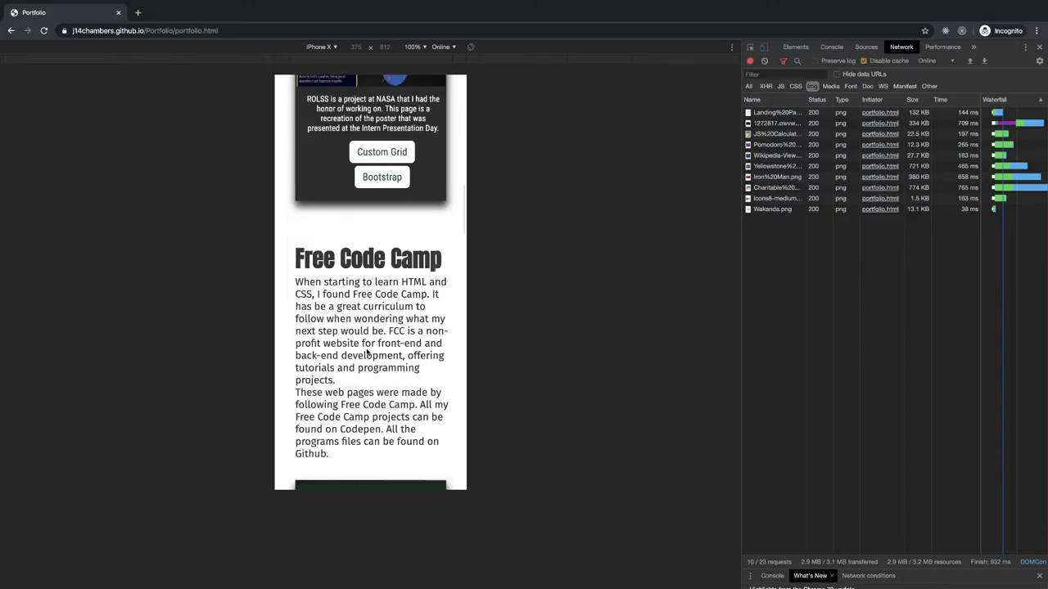
pyautogui.scroll(-2, 351, 367)
pyautogui.scroll(-10, 350, 369)
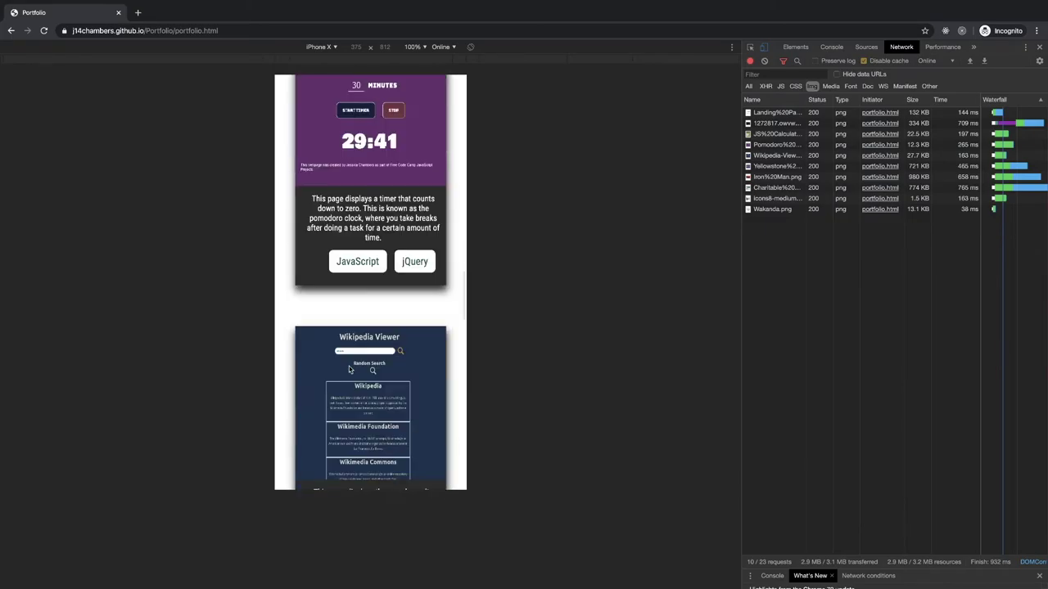
pyautogui.scroll(-4, 350, 368)
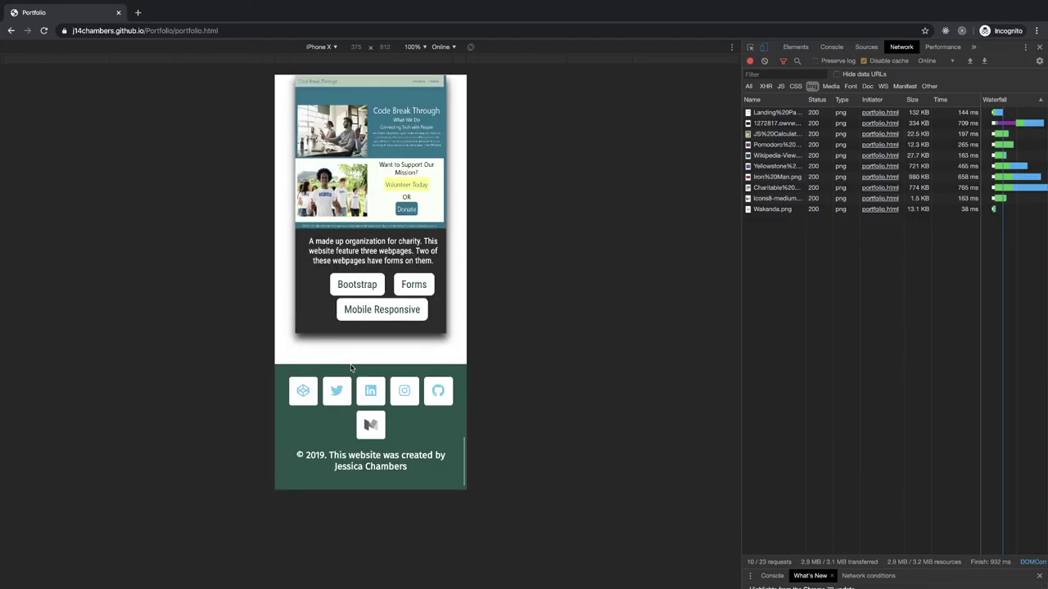
pyautogui.scroll(15, 352, 364)
pyautogui.scroll(15, 354, 360)
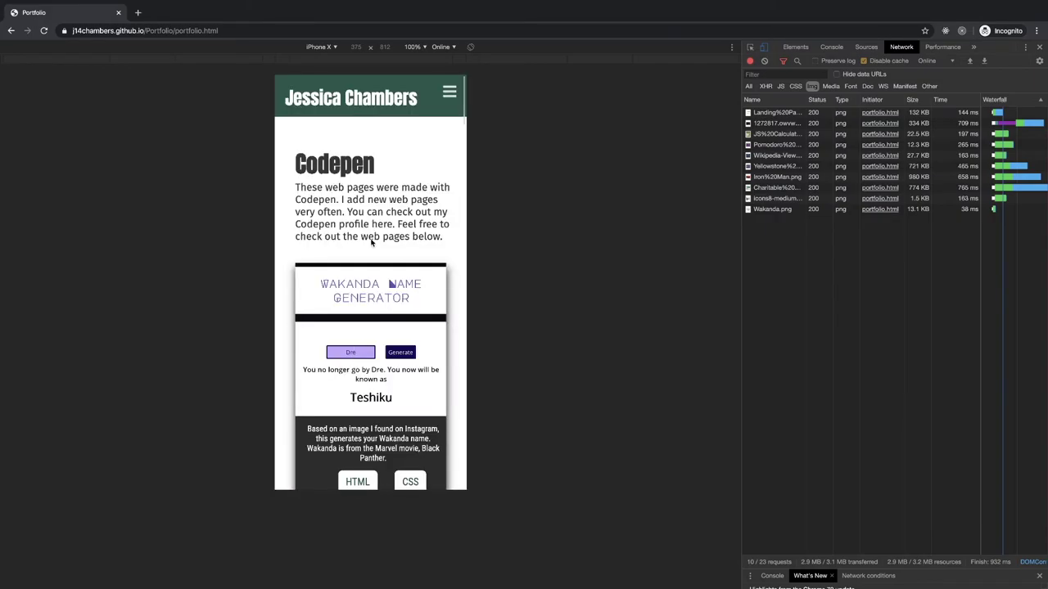
pyautogui.click(449, 93)
pyautogui.click(345, 170)
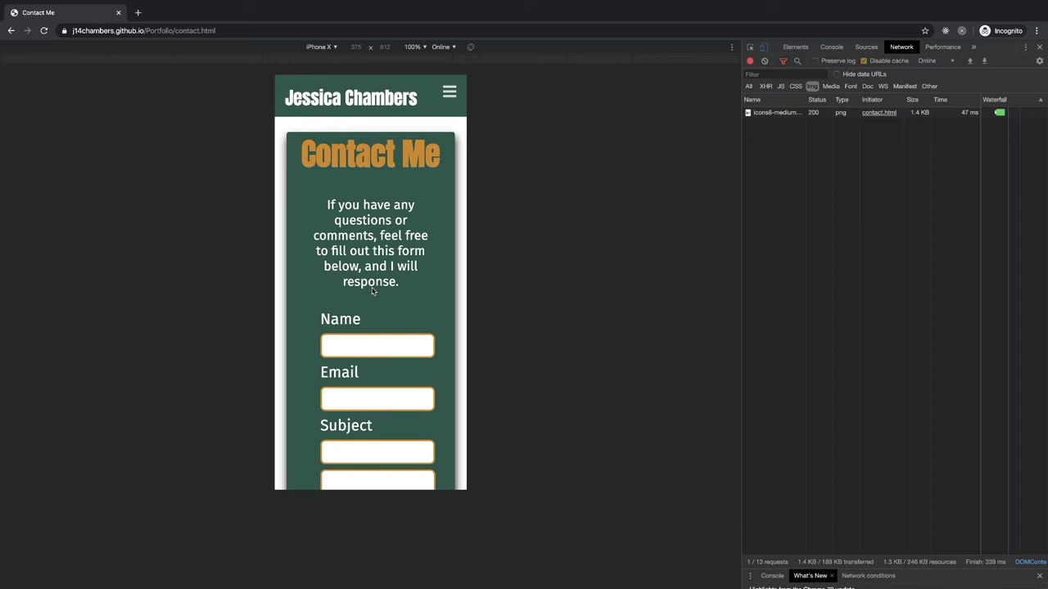
# Step: Scroll the Contact Me page down to the Send button and back to its intro text
pyautogui.scroll(-1, 400, 284)
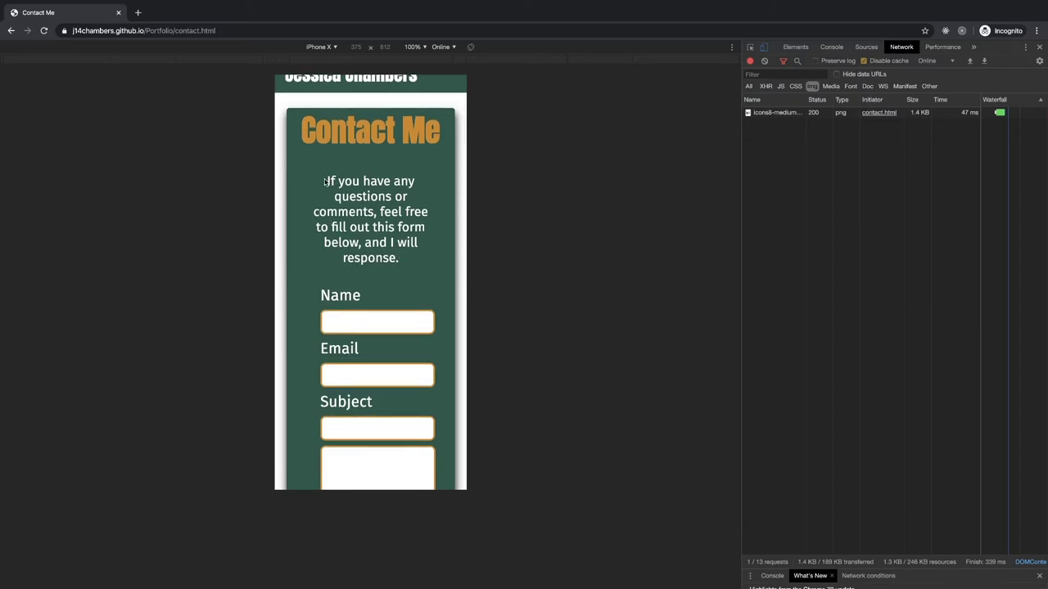
pyautogui.scroll(1, 420, 259)
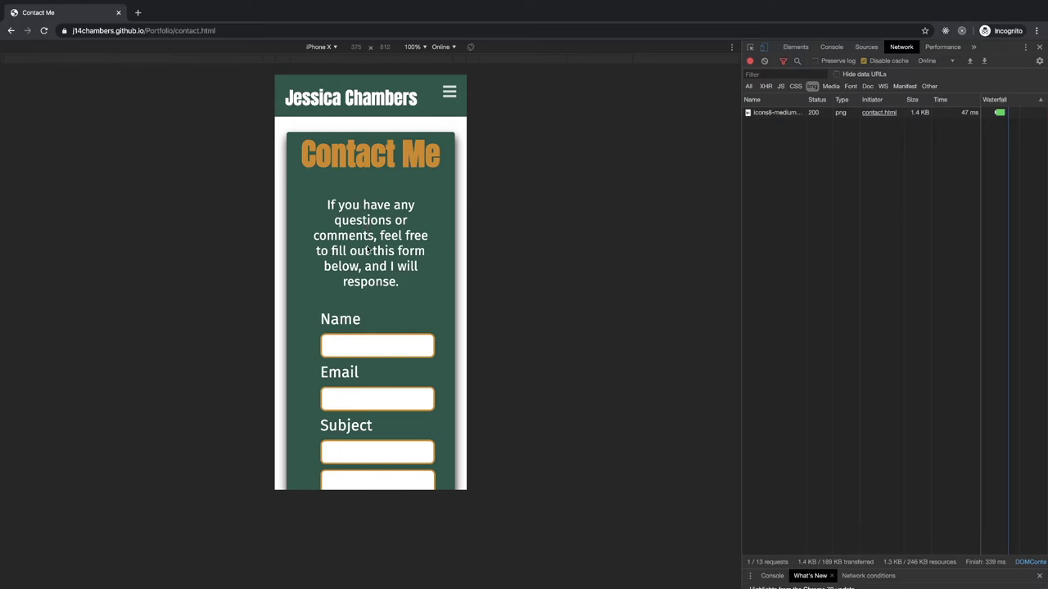
pyautogui.scroll(-1, 381, 257)
pyautogui.scroll(1, 363, 226)
pyautogui.scroll(-5, 368, 289)
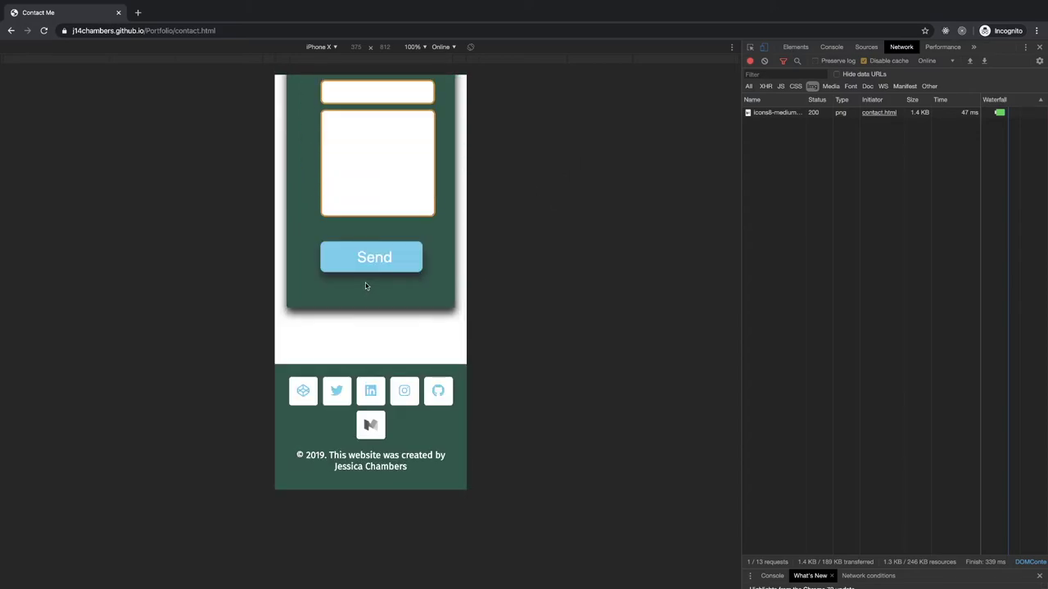
pyautogui.scroll(5, 365, 282)
pyautogui.scroll(-1, 367, 286)
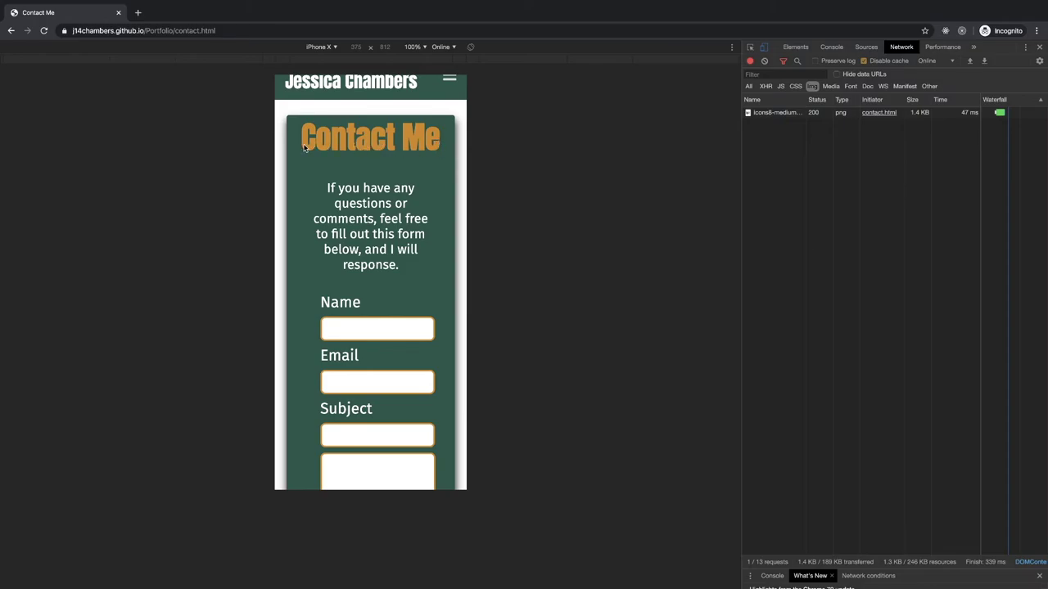
pyautogui.scroll(-4, 327, 188)
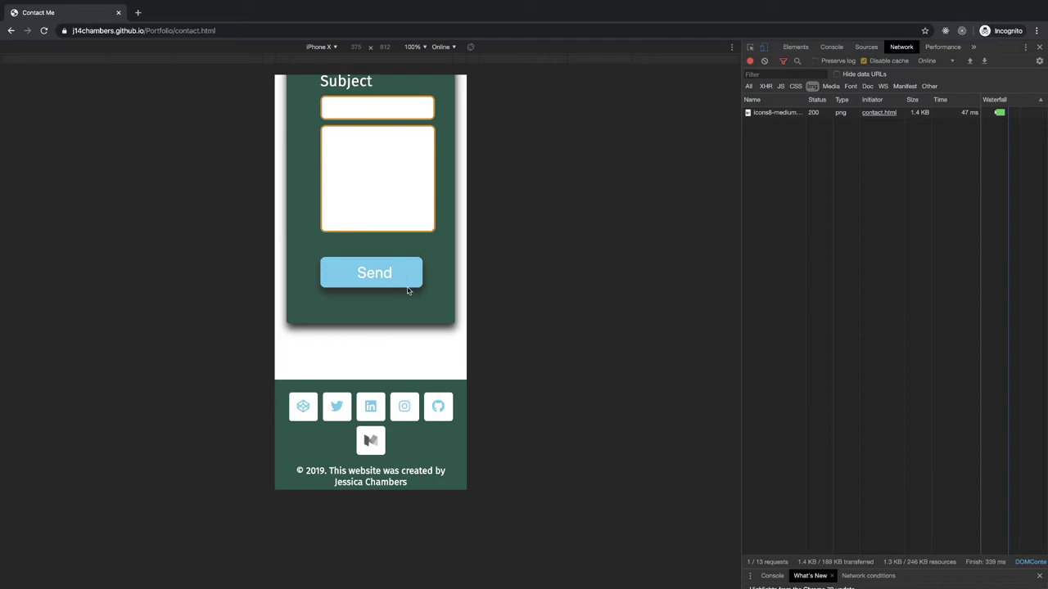
pyautogui.scroll(4, 404, 277)
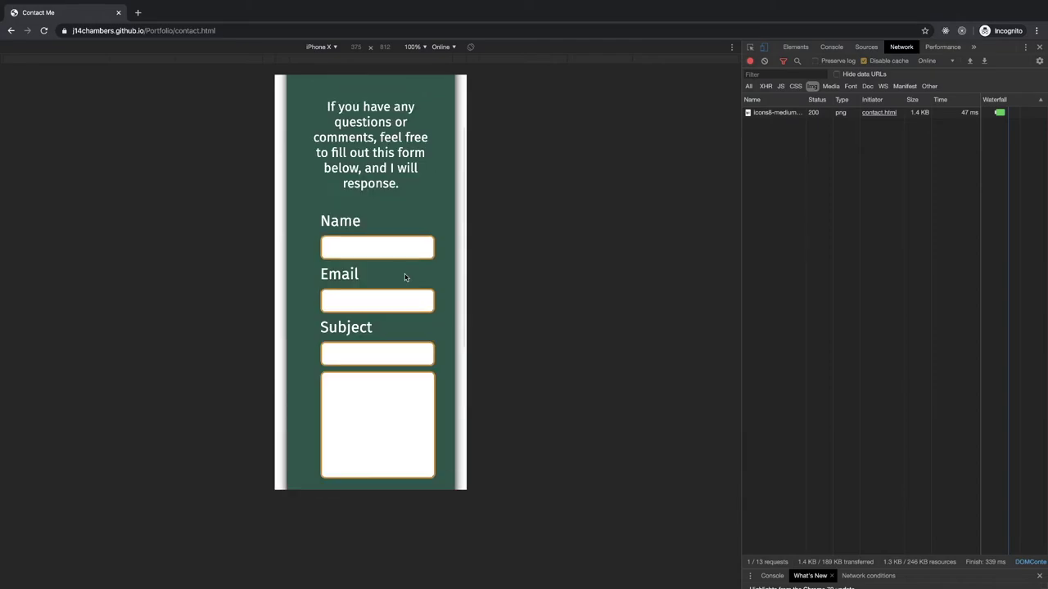
pyautogui.scroll(-4, 404, 281)
pyautogui.scroll(5, 391, 291)
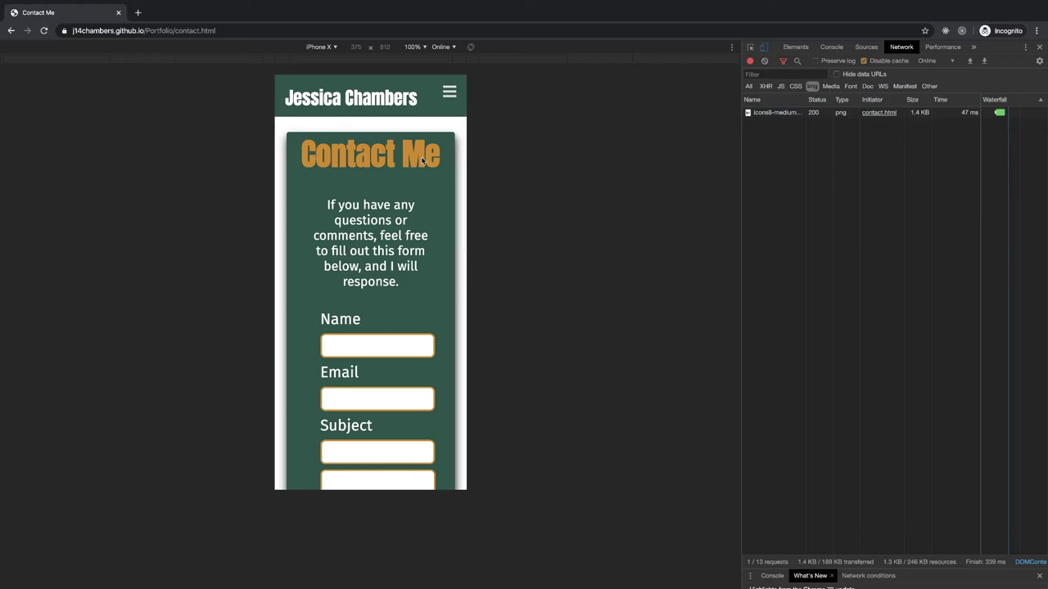
pyautogui.scroll(-5, 337, 168)
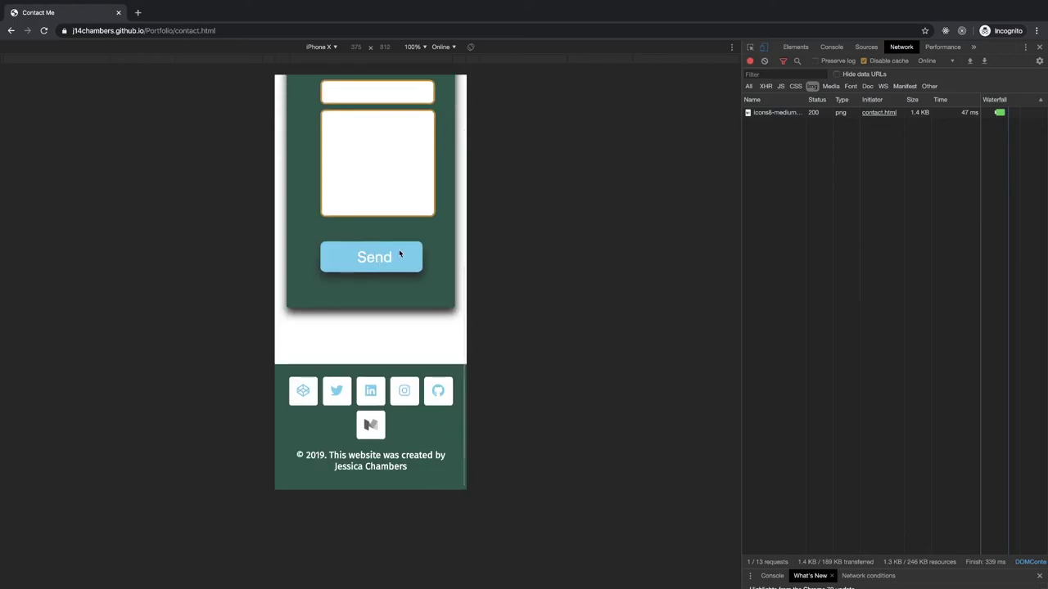
pyautogui.click(380, 264)
pyautogui.scroll(-5, 385, 278)
pyautogui.scroll(5, 442, 269)
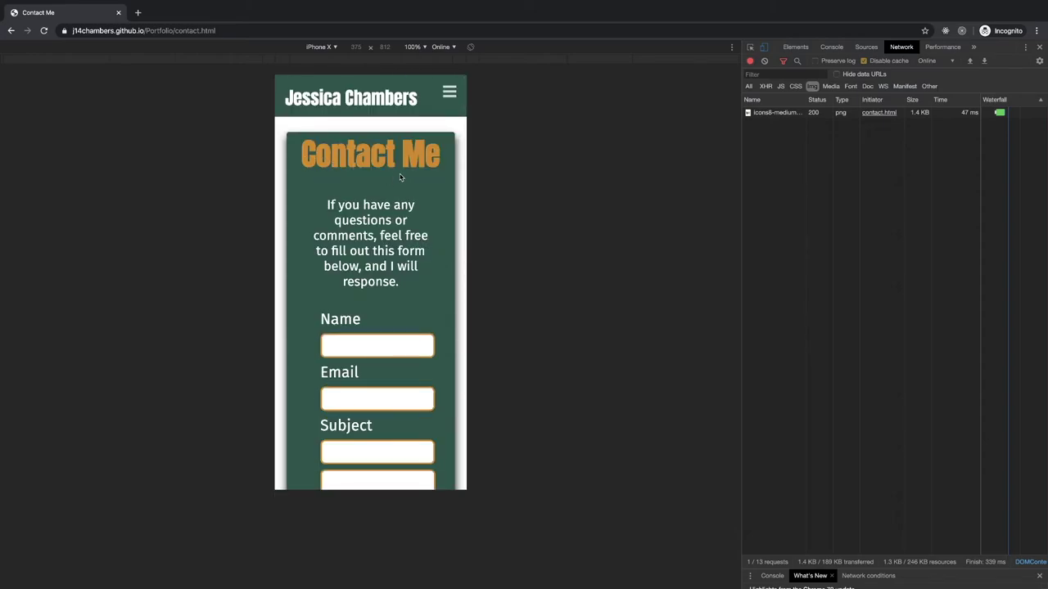
pyautogui.scroll(-5, 403, 179)
pyautogui.scroll(4, 408, 230)
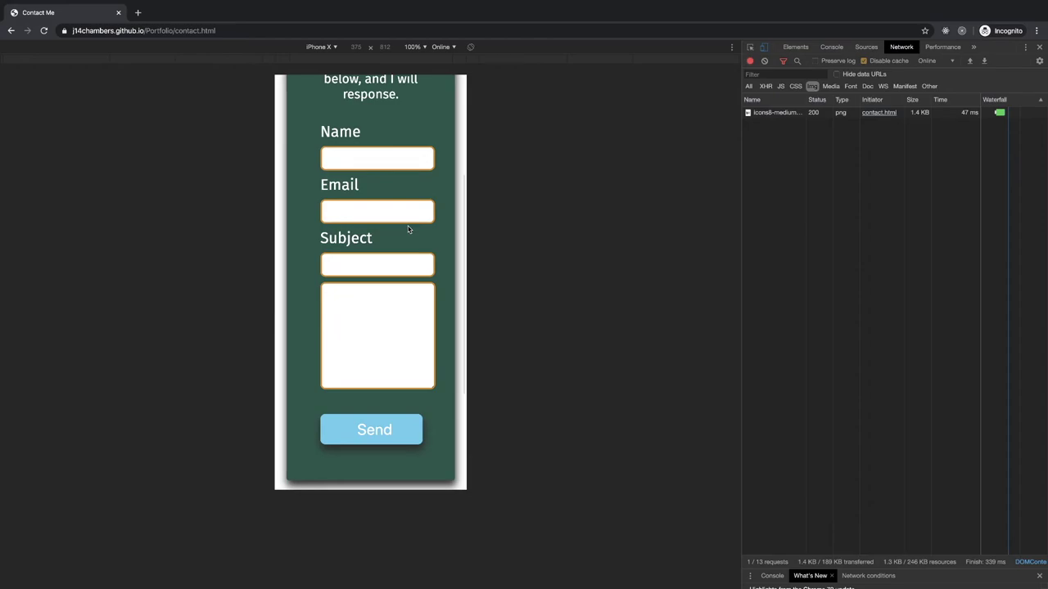
pyautogui.scroll(-2, 408, 225)
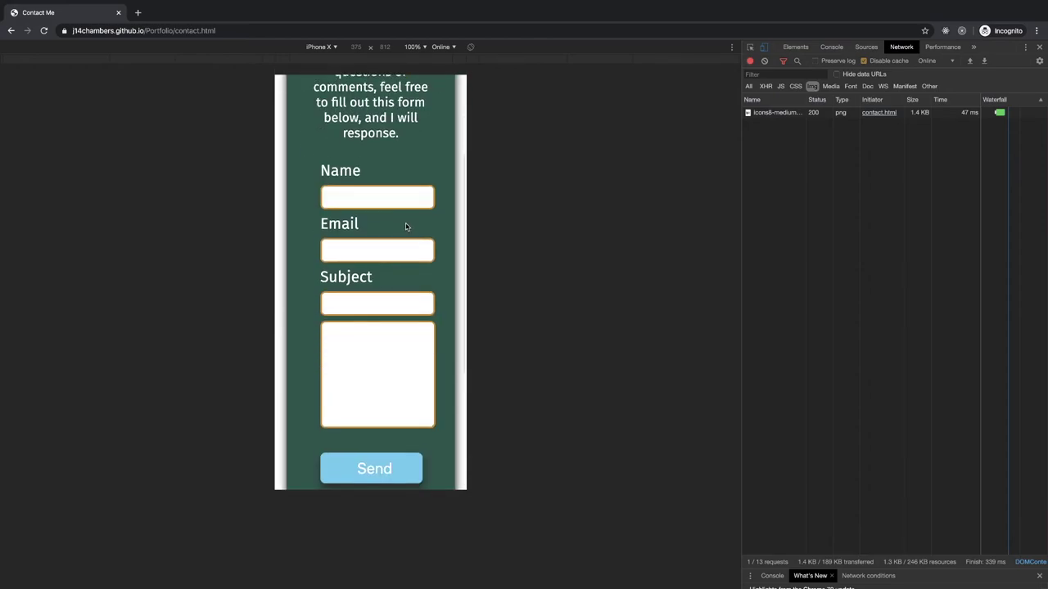
pyautogui.scroll(-3, 404, 227)
pyautogui.scroll(2, 393, 271)
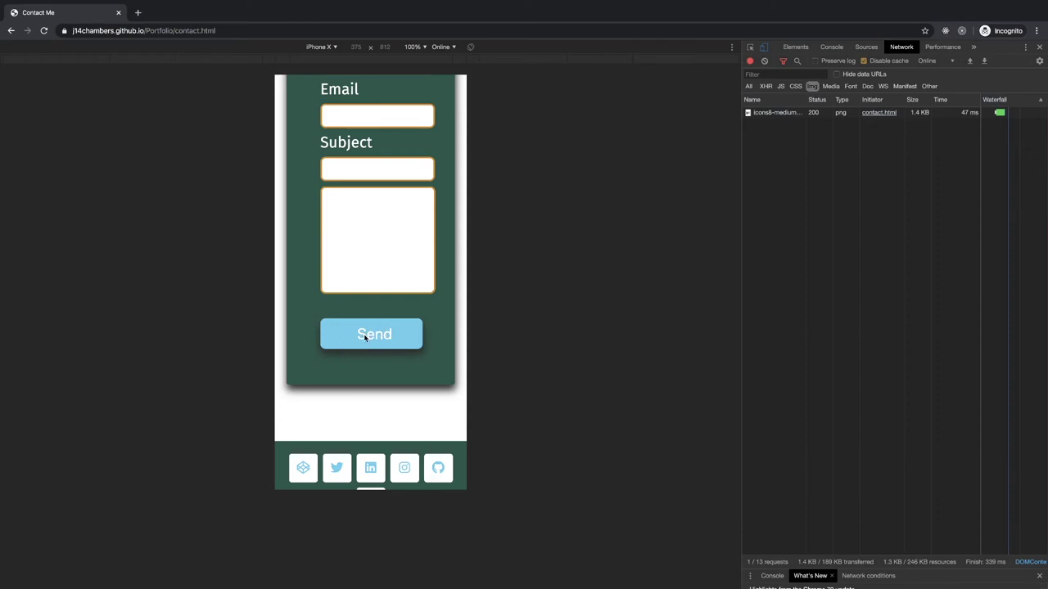
pyautogui.scroll(5, 365, 311)
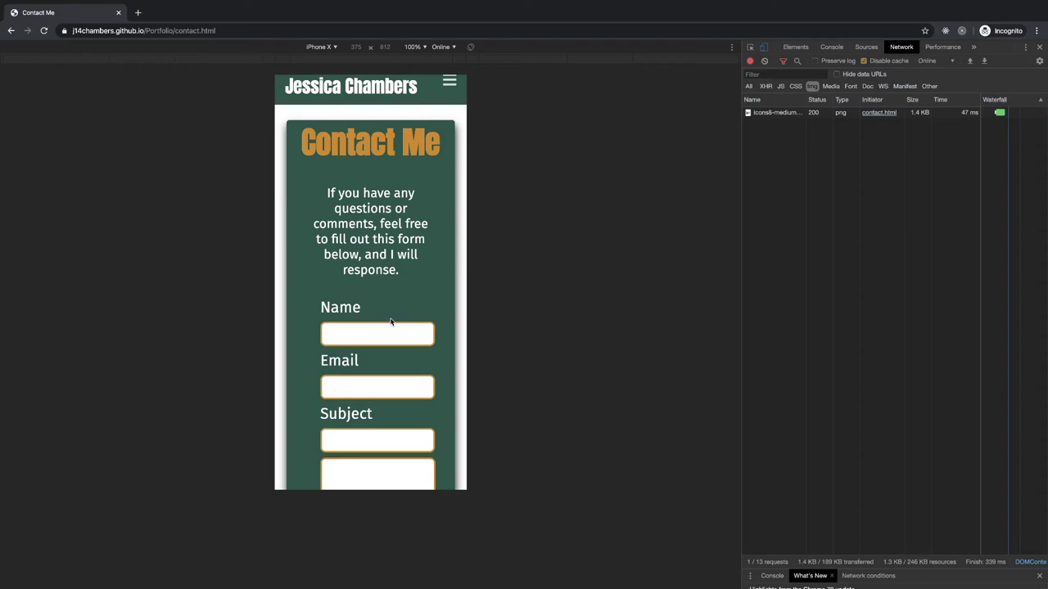
pyautogui.scroll(-3, 389, 322)
pyautogui.scroll(4, 388, 320)
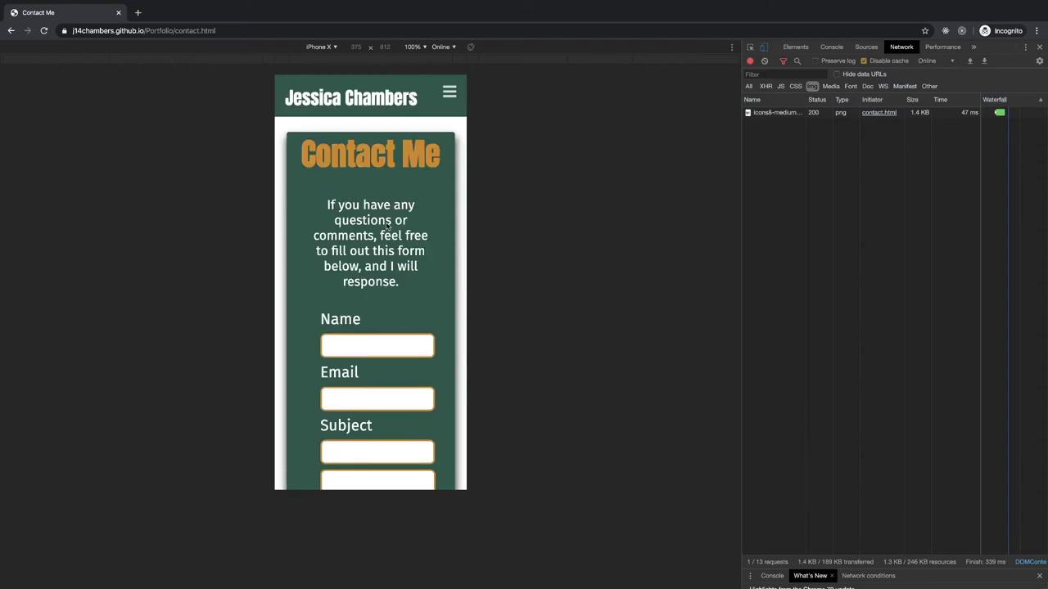
pyautogui.scroll(-3, 363, 376)
pyautogui.scroll(4, 368, 372)
pyautogui.scroll(-3, 386, 337)
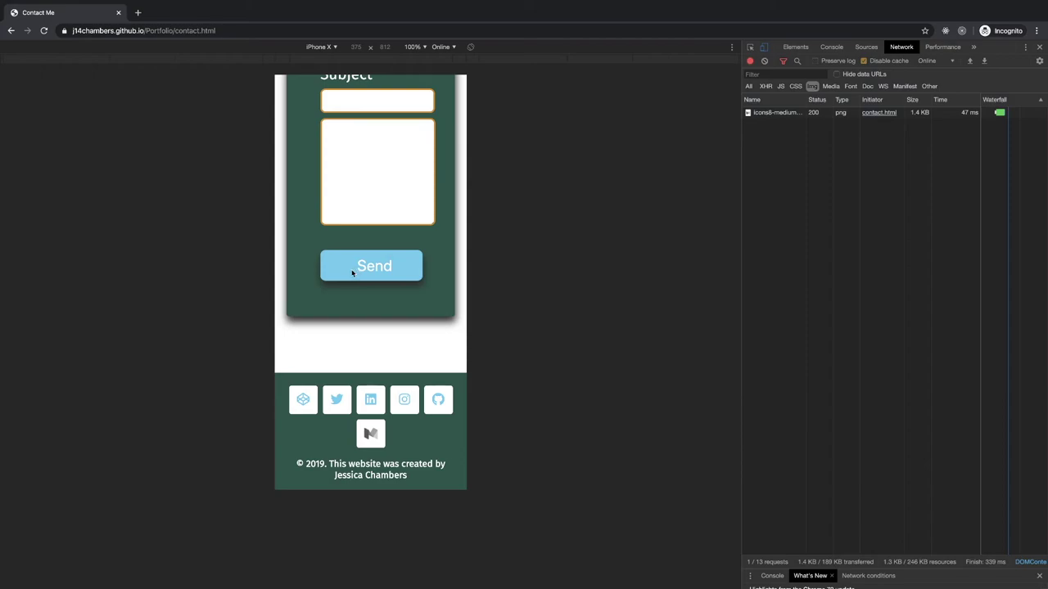
pyautogui.scroll(4, 349, 274)
pyautogui.scroll(-3, 350, 278)
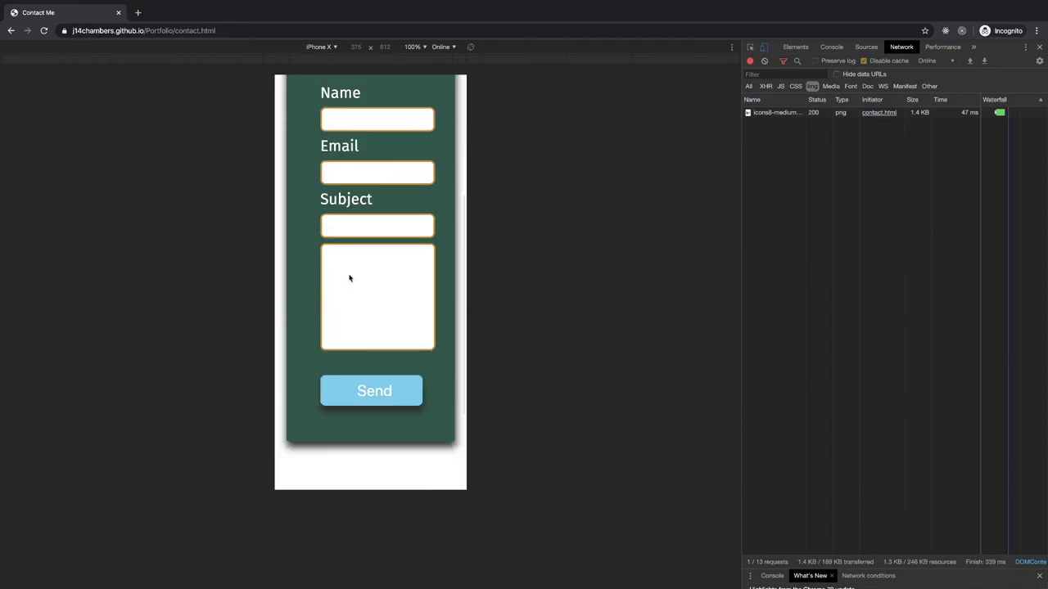
pyautogui.scroll(-3, 349, 279)
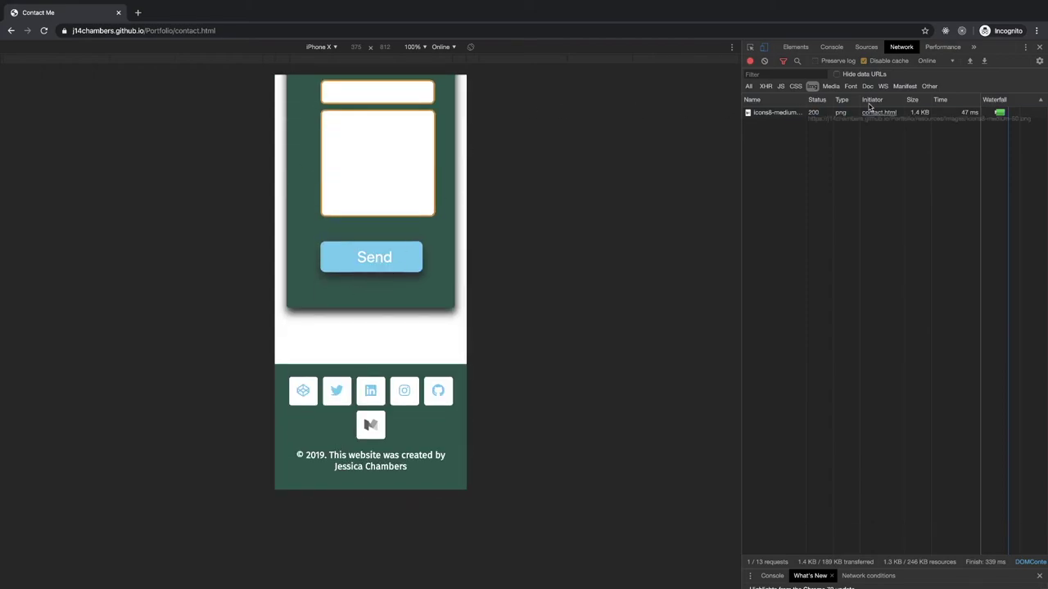
# Step: Turn off iPhone X emulation and load index.html at desktop width via the header link
pyautogui.click(764, 46)
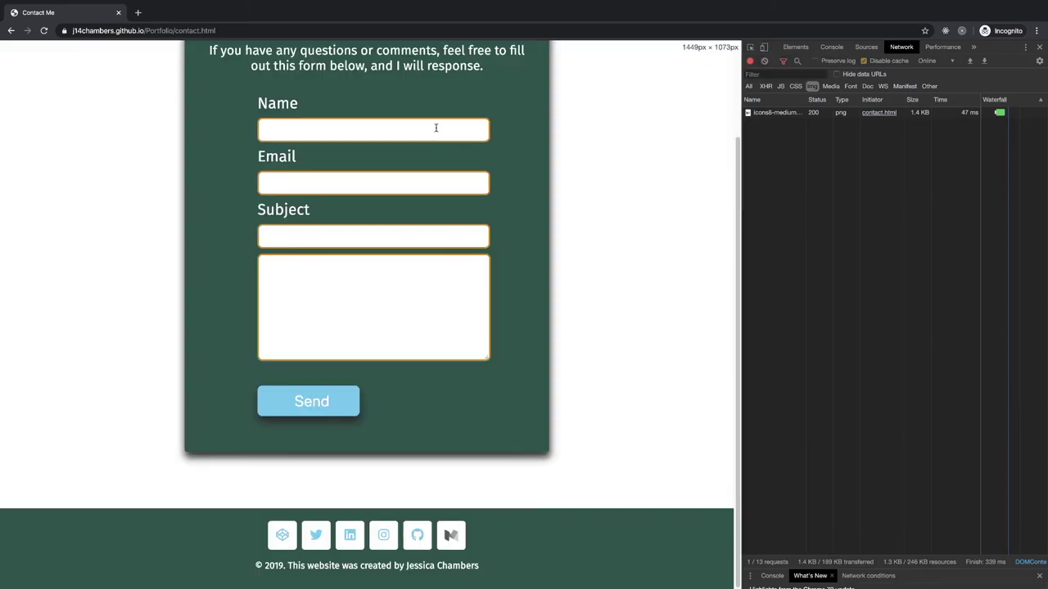
pyautogui.scroll(2, 358, 123)
pyautogui.click(61, 67)
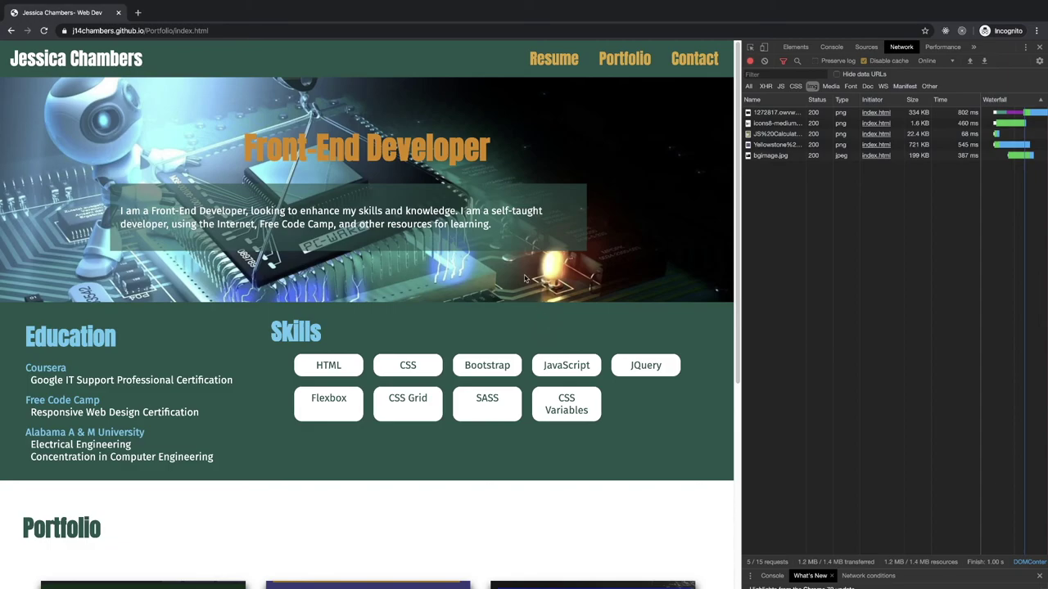
pyautogui.scroll(-1, 527, 279)
pyautogui.scroll(-3, 381, 342)
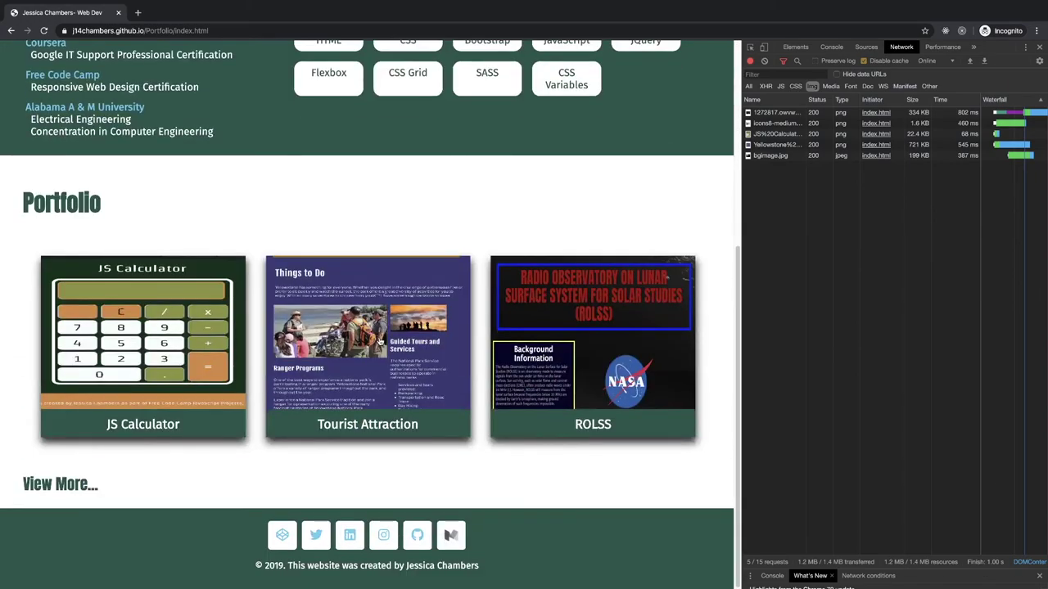
pyautogui.scroll(4, 381, 342)
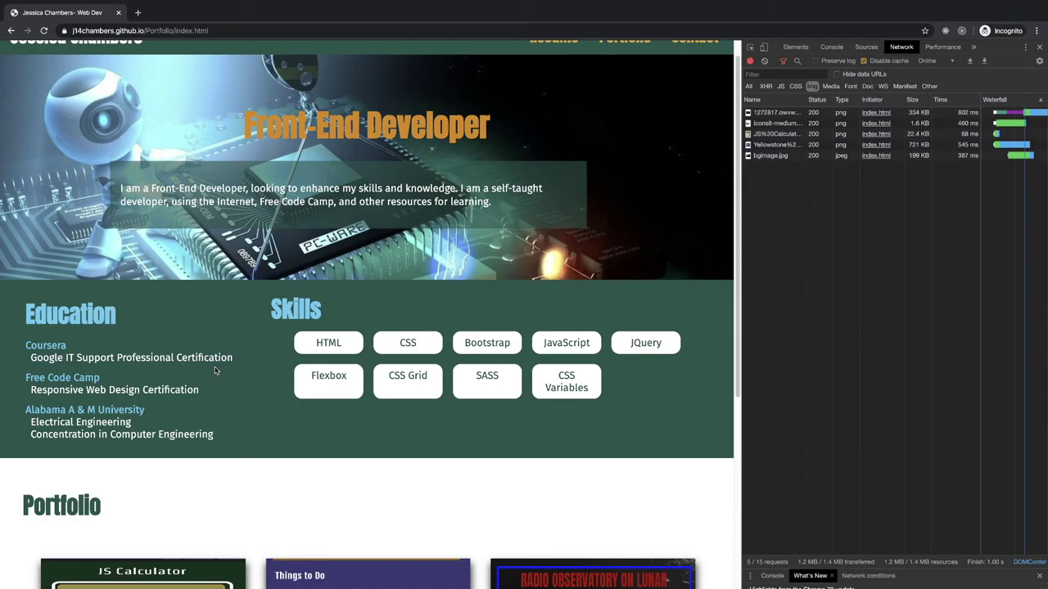
pyautogui.scroll(1, 216, 368)
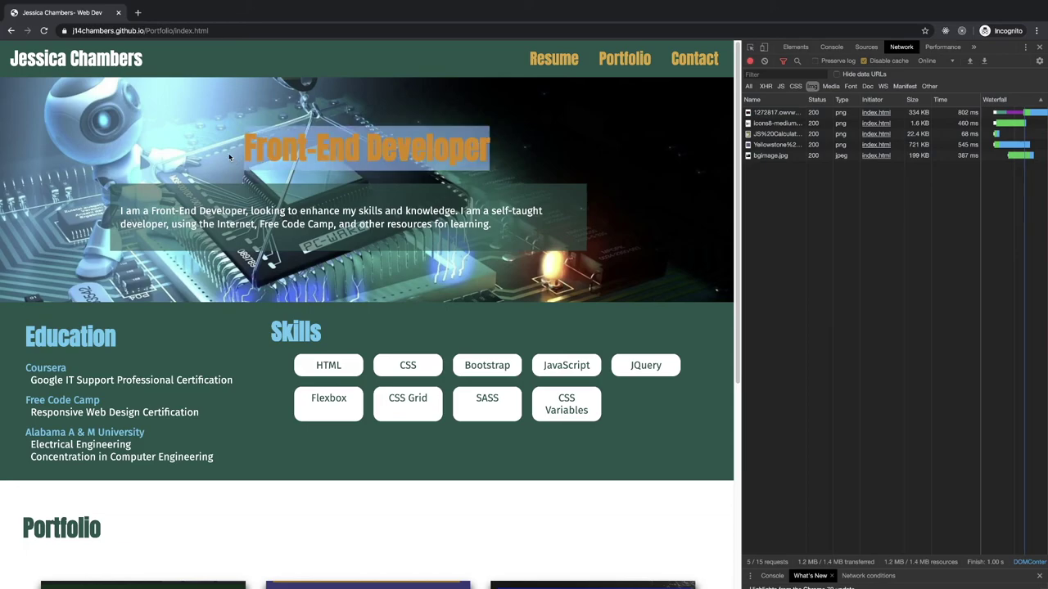
pyautogui.scroll(-4, 199, 286)
pyautogui.scroll(4, 386, 280)
pyautogui.scroll(-5, 435, 233)
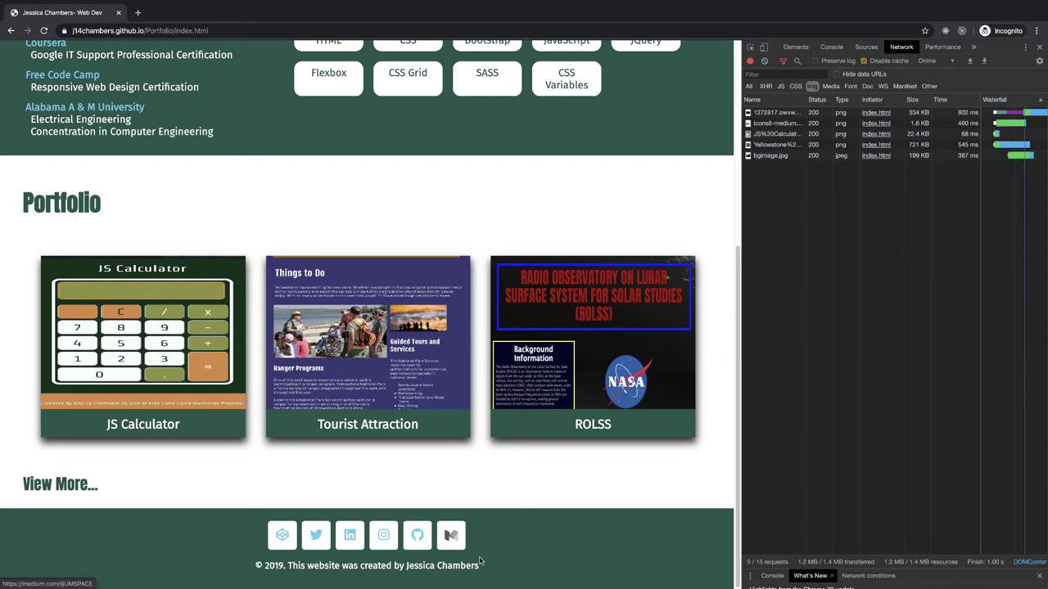
pyautogui.click(393, 538)
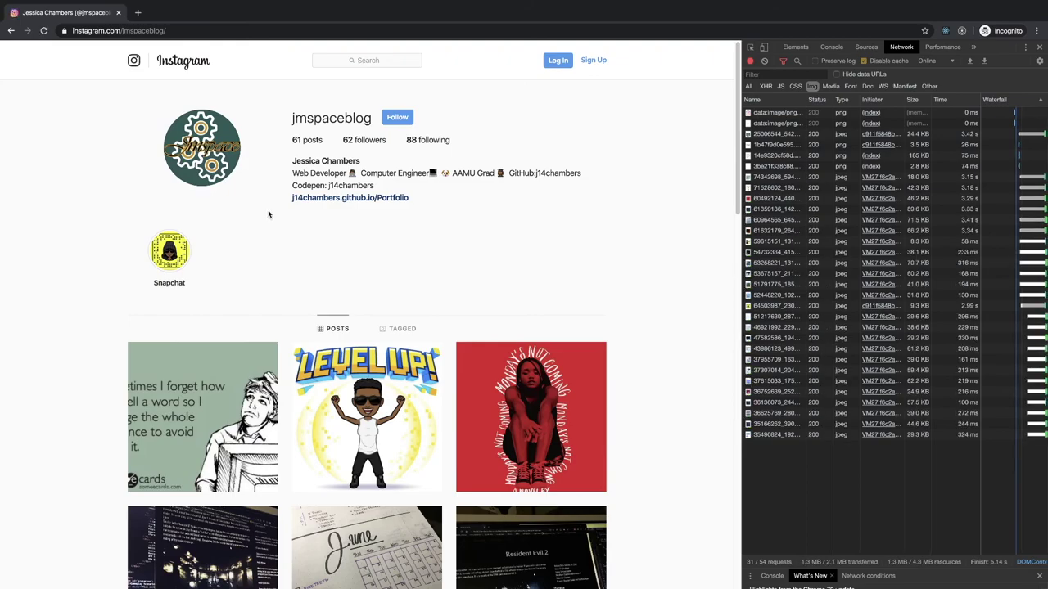
pyautogui.scroll(-2, 266, 212)
pyautogui.scroll(-10, 61, 216)
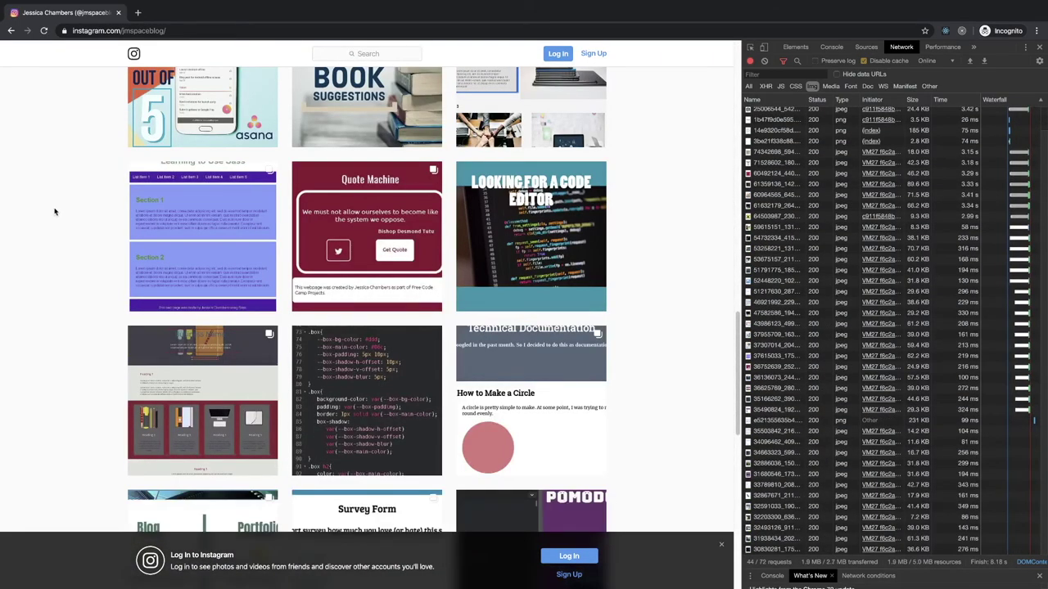
pyautogui.scroll(15, 55, 211)
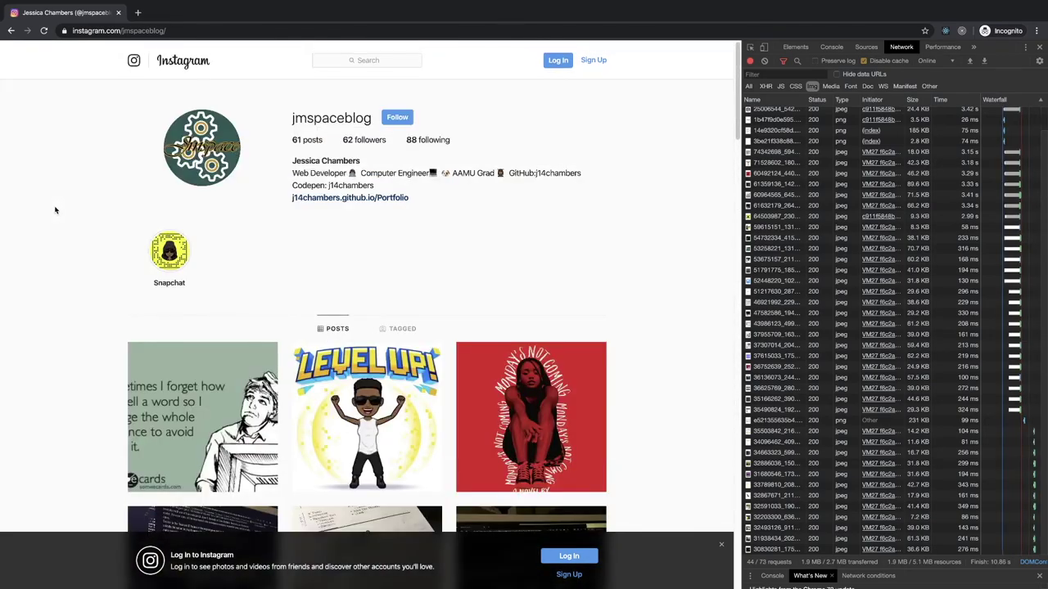
pyautogui.click(10, 30)
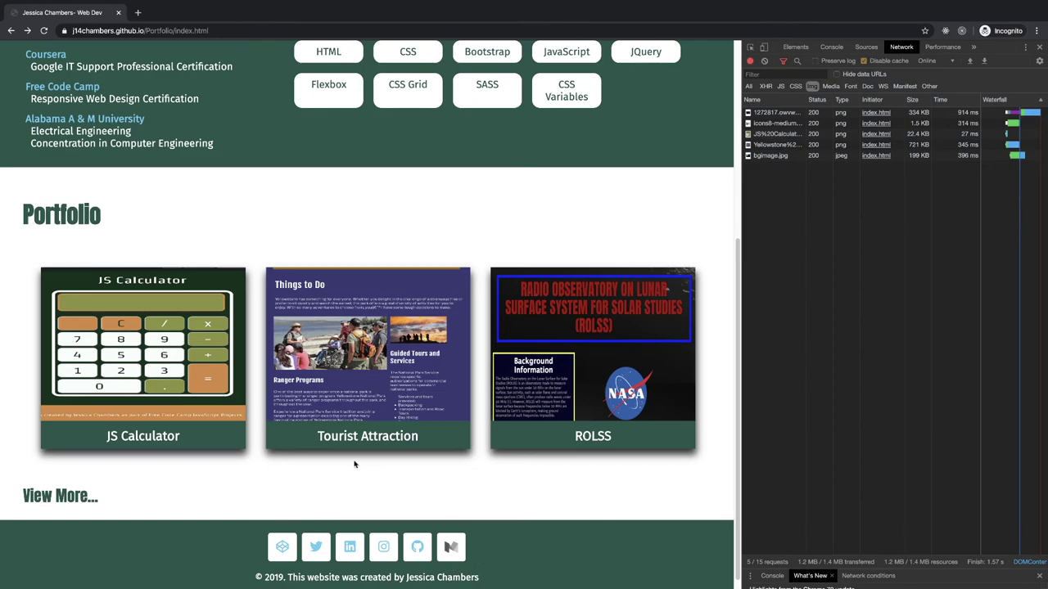
pyautogui.scroll(5, 353, 463)
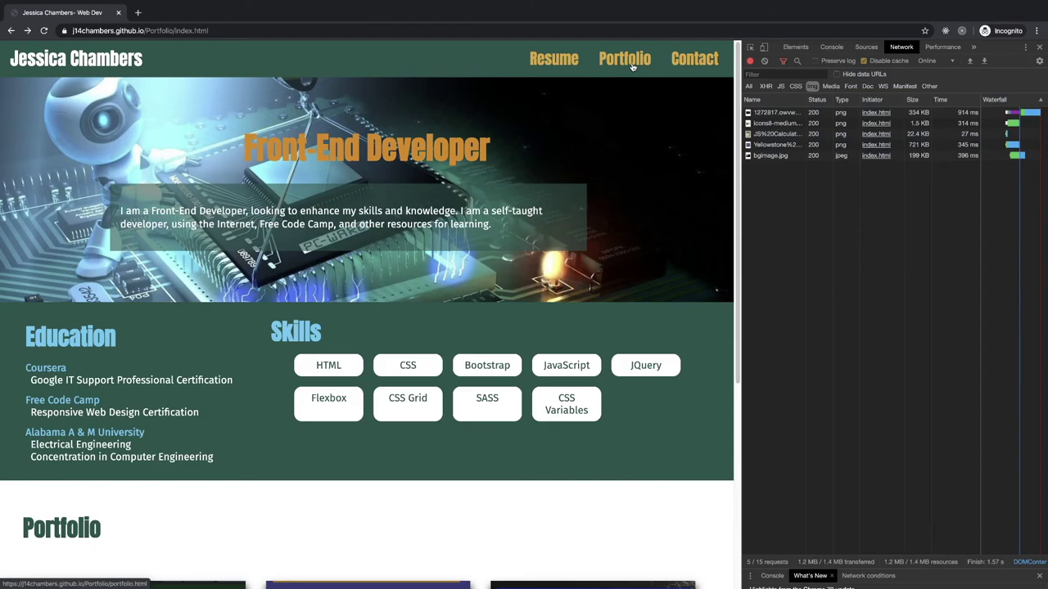
pyautogui.scroll(-4, 632, 74)
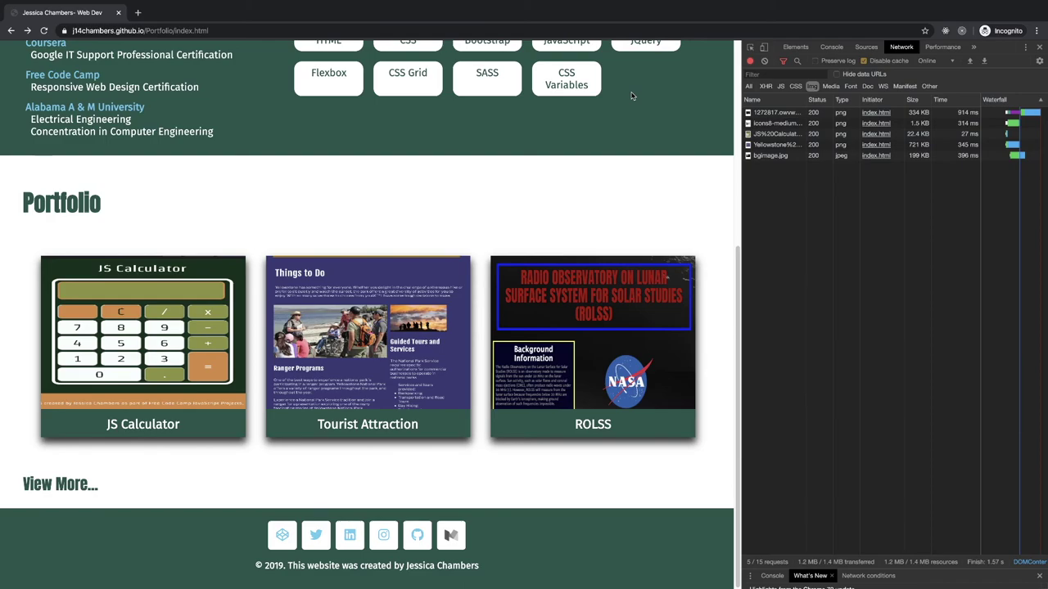
pyautogui.scroll(5, 627, 103)
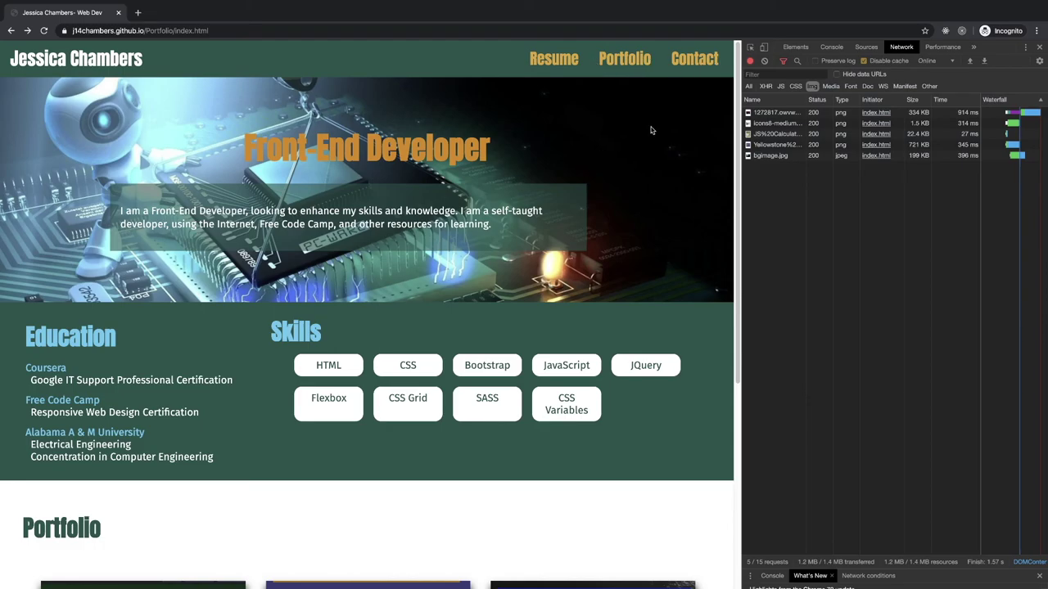
pyautogui.scroll(-4, 645, 309)
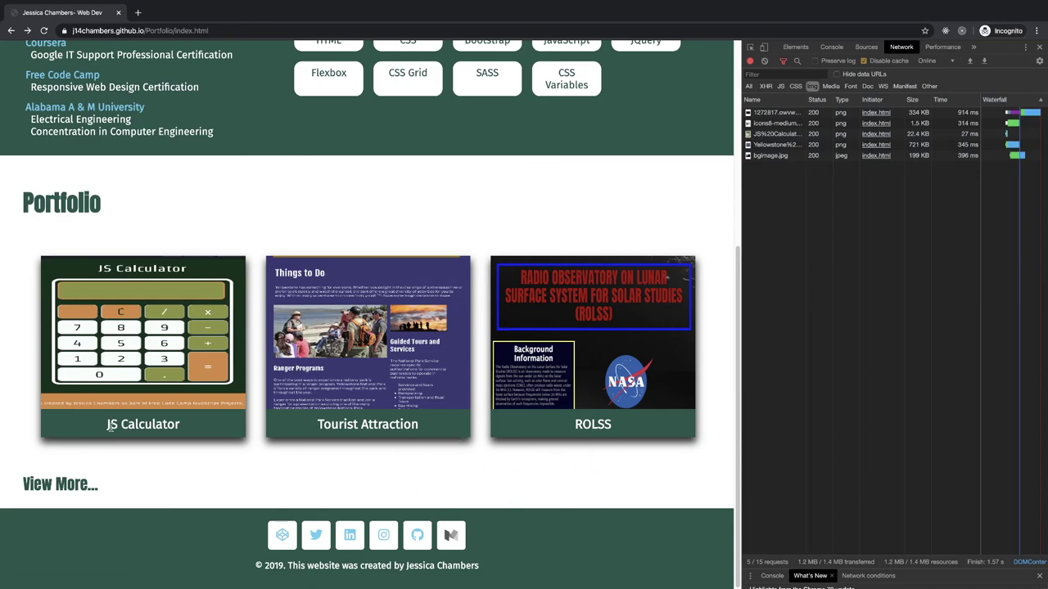
pyautogui.scroll(4, 132, 478)
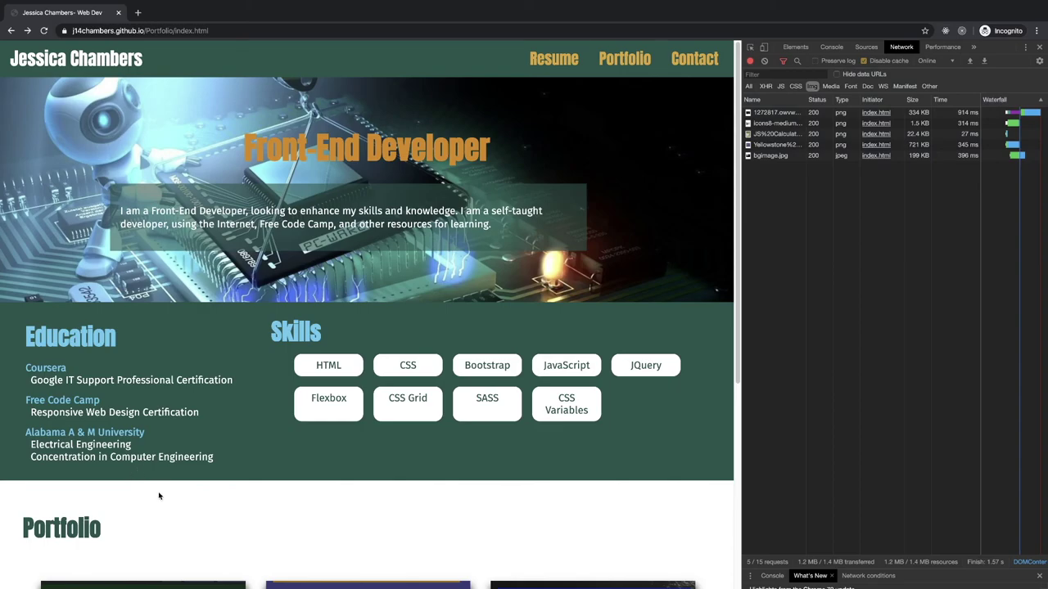
pyautogui.scroll(-4, 159, 496)
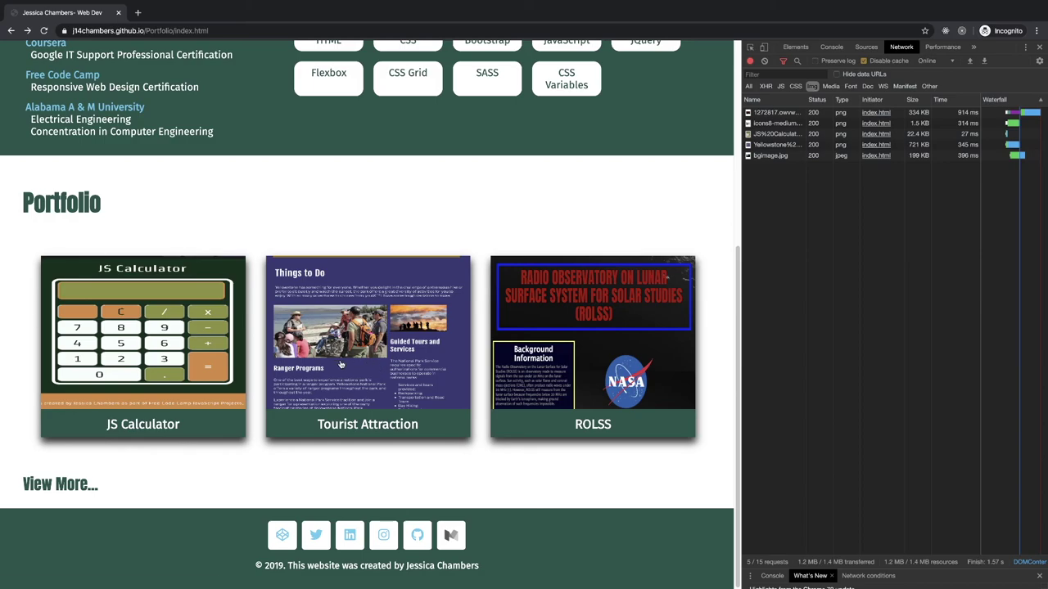
pyautogui.scroll(4, 345, 398)
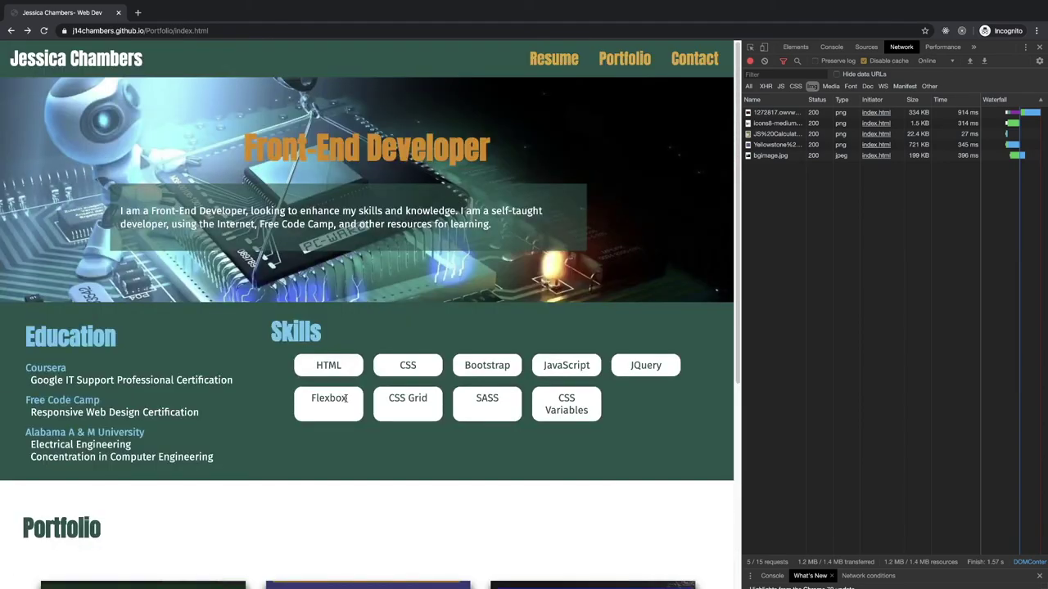